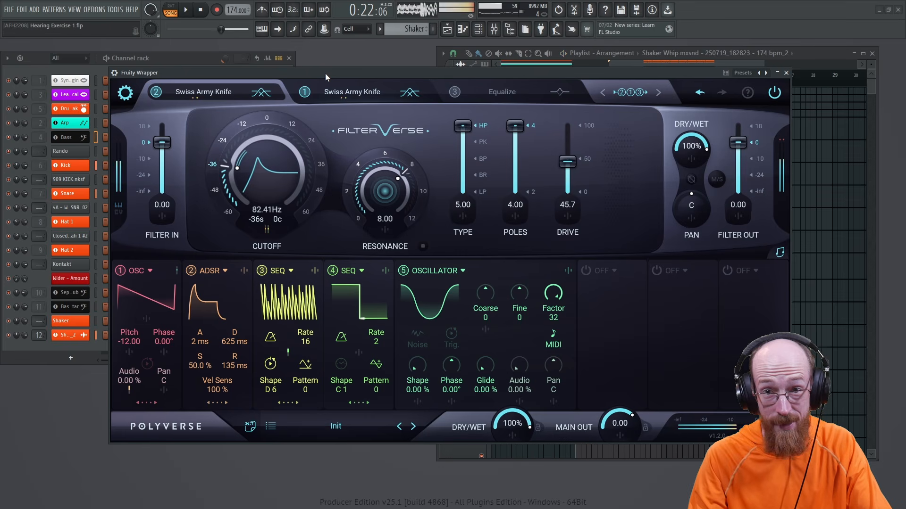
Step: Expand FilterVerse's SEQUENCER modulator to show its step editor with rate, glide, steps and swing
mouse_move(326, 86)
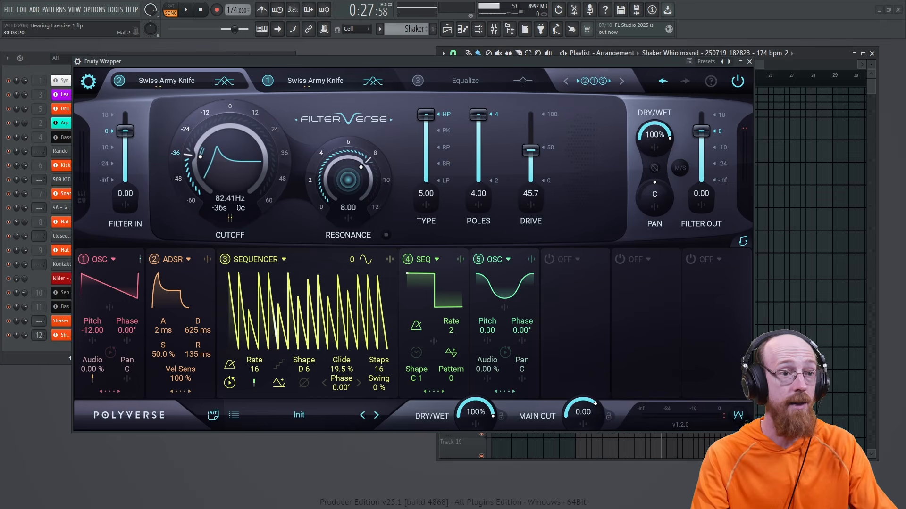
mouse_move(366, 308)
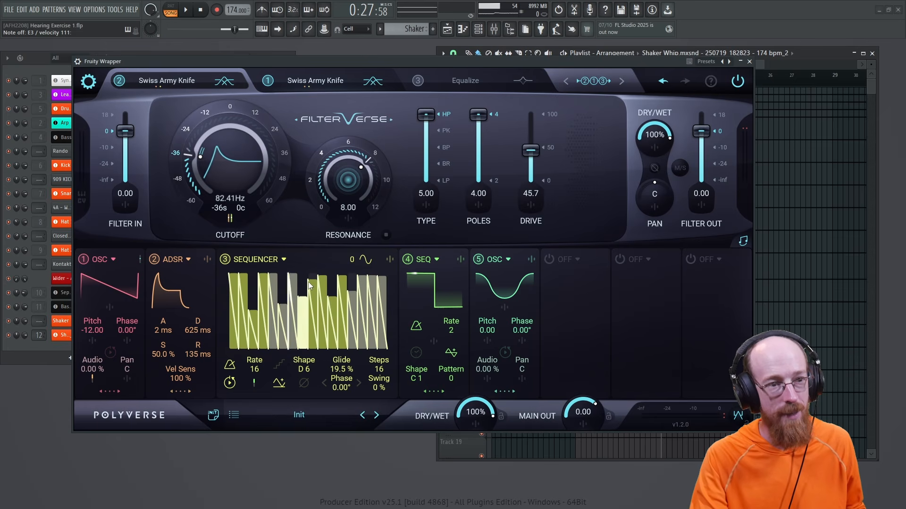
Step: Compare the patch by ear with modulator M5 bypassed and restored, leaving M5 on
left_click(478, 260)
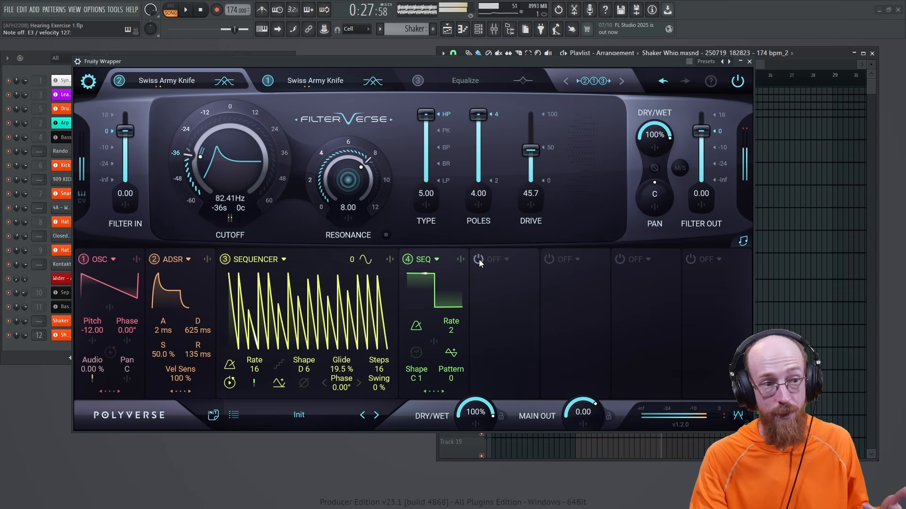
key("space")
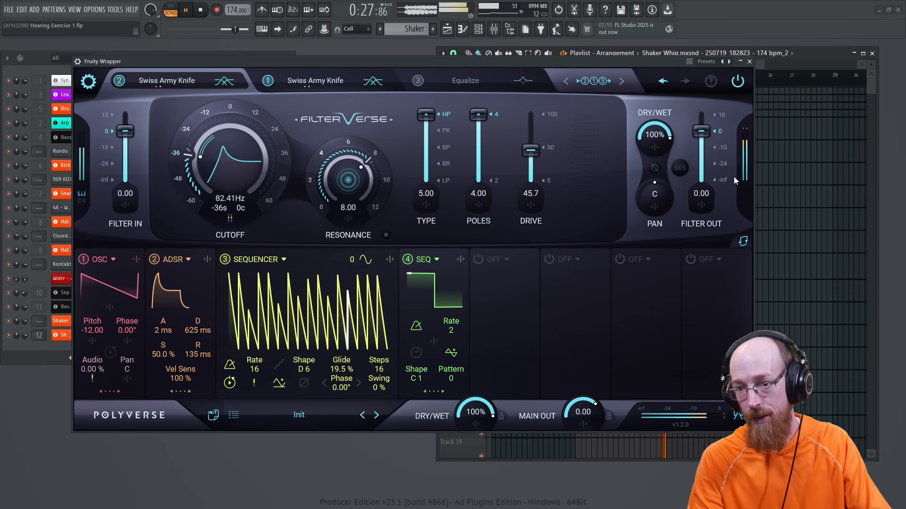
left_click(478, 261)
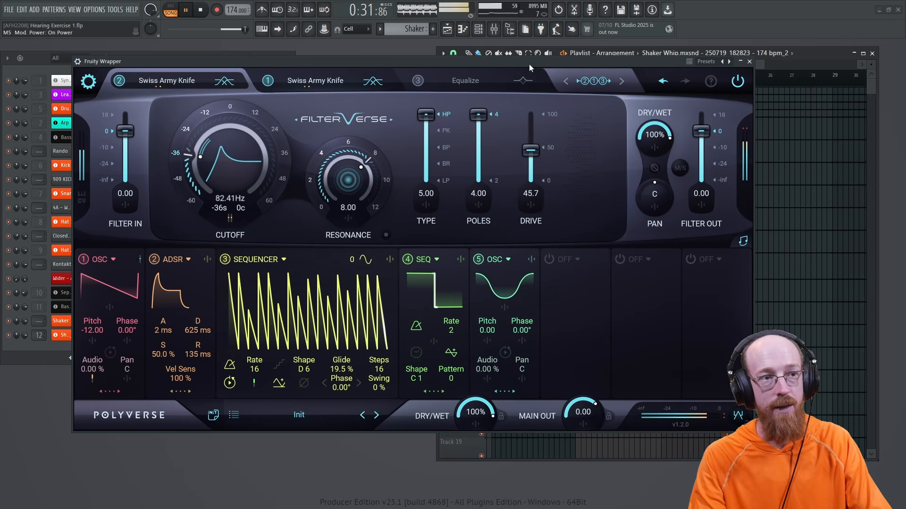
key("space")
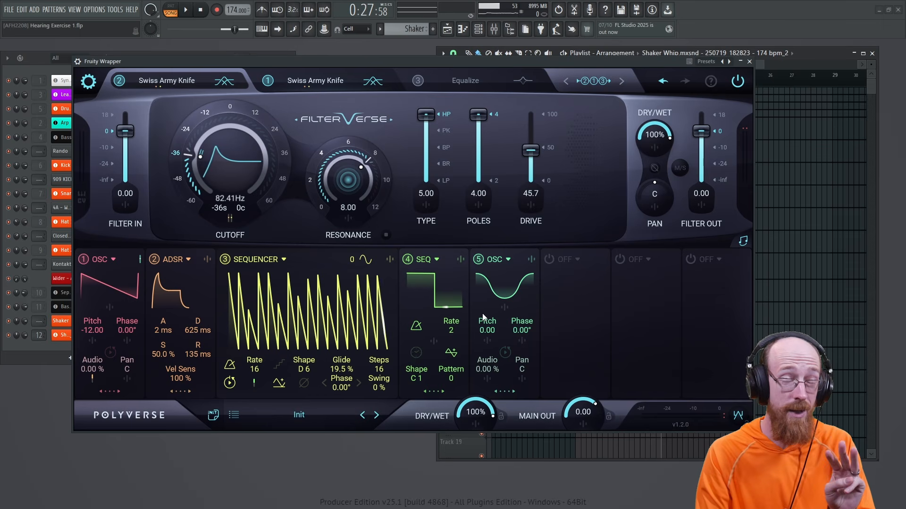
Step: Check filter tabs 1 and 2, then bring up the Mixer with the Bass insert
left_click(312, 84)
left_click(173, 83)
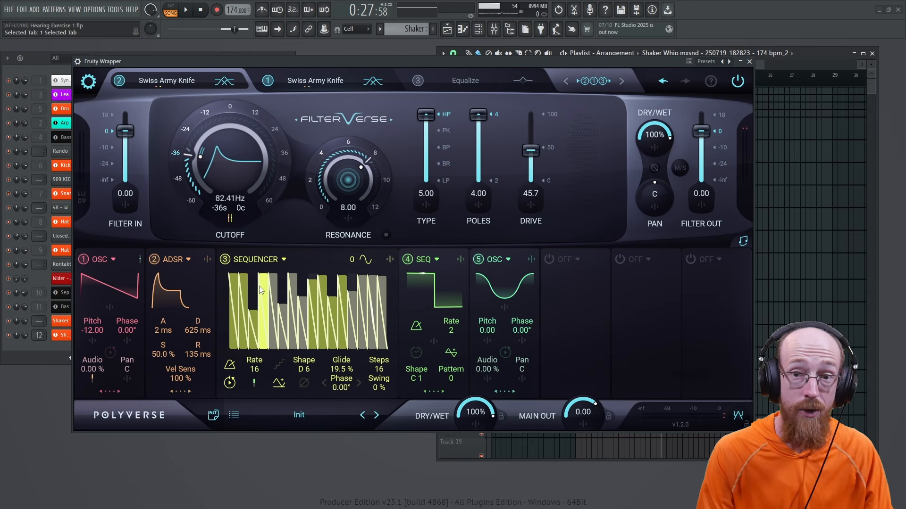
key("F9")
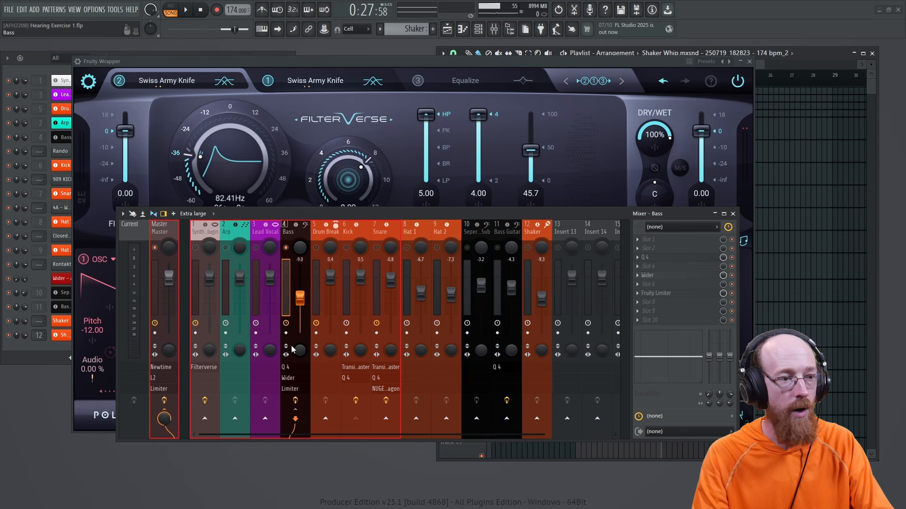
Step: Compare the Bass track by ear with its effect chain disabled and re-enabled
left_click(295, 400)
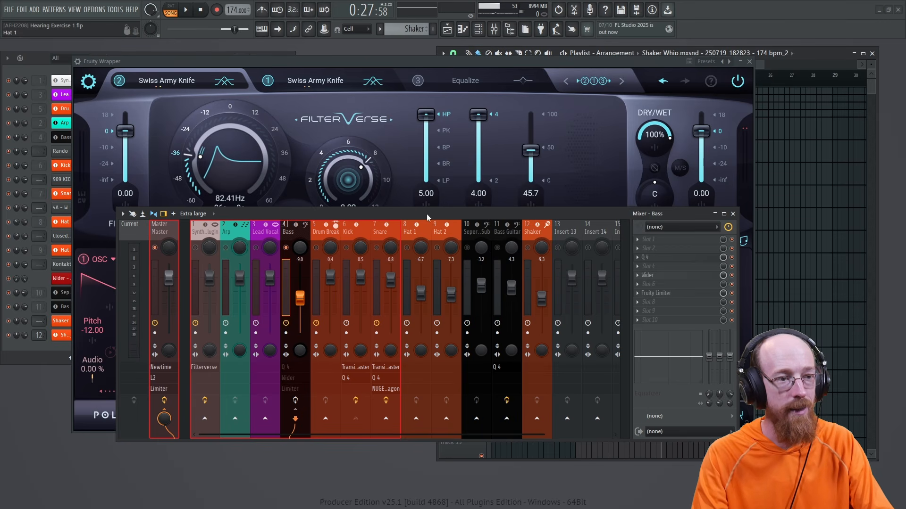
key("space")
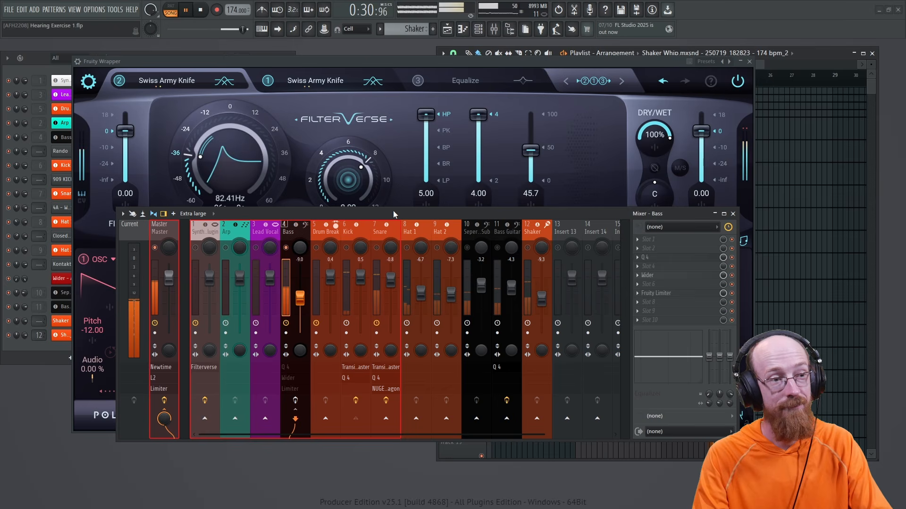
key("space")
left_click(295, 400)
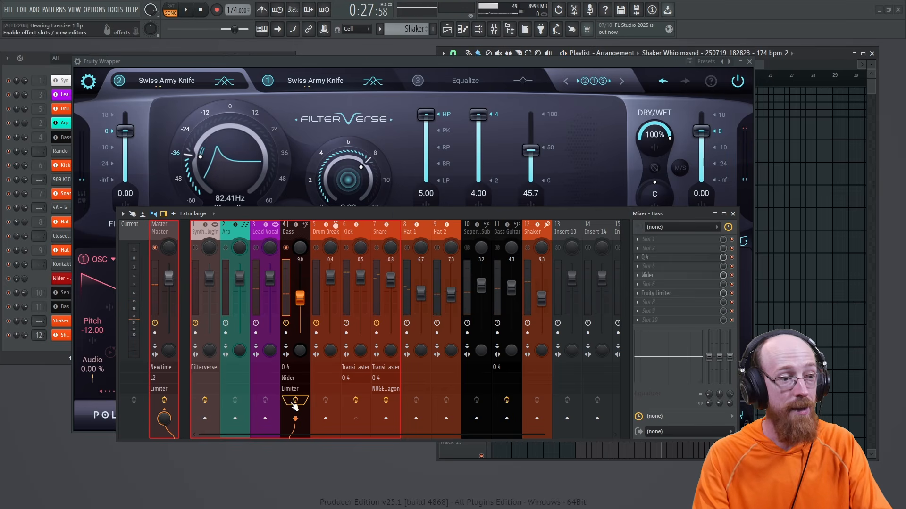
key("space")
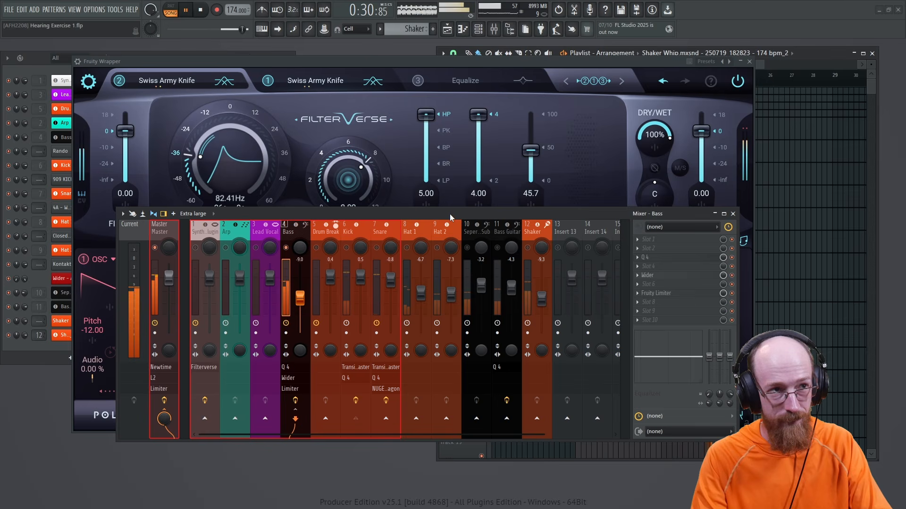
key("space")
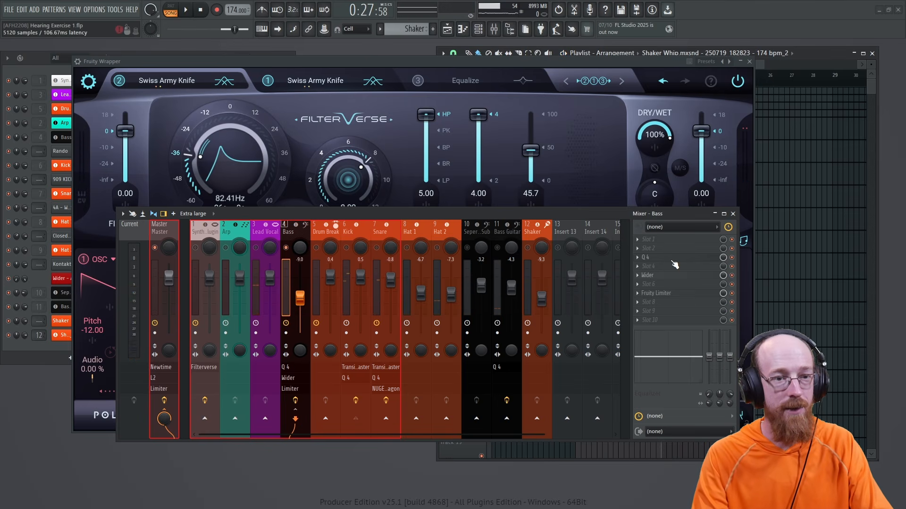
Step: Move the Mixer and FilterVerse off screen and close the Wider and Pro-Q 4 windows
left_click_drag(575, 215, 905, 207)
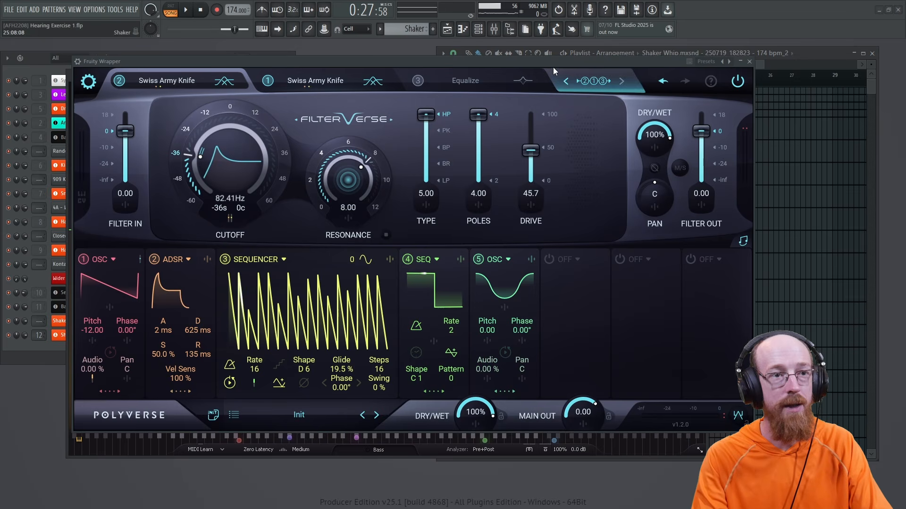
left_click_drag(553, 63, 905, 99)
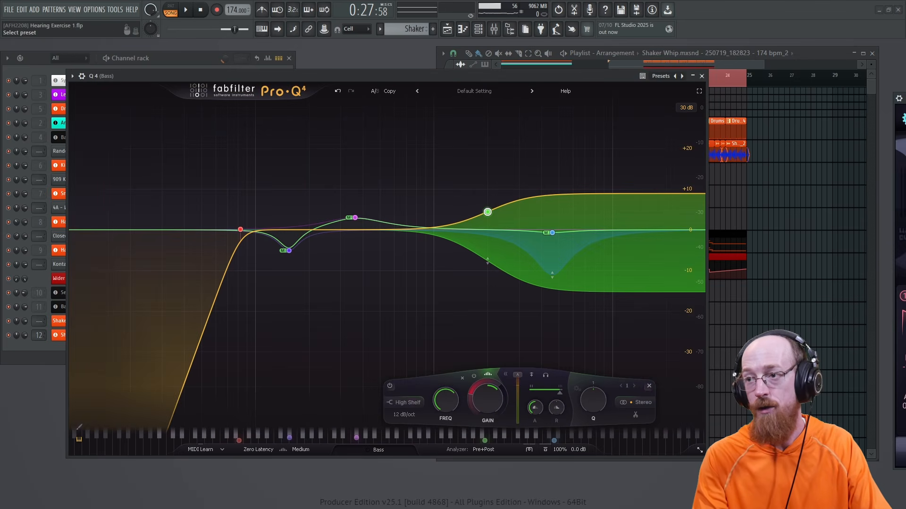
left_click(905, 98)
left_click(905, 141)
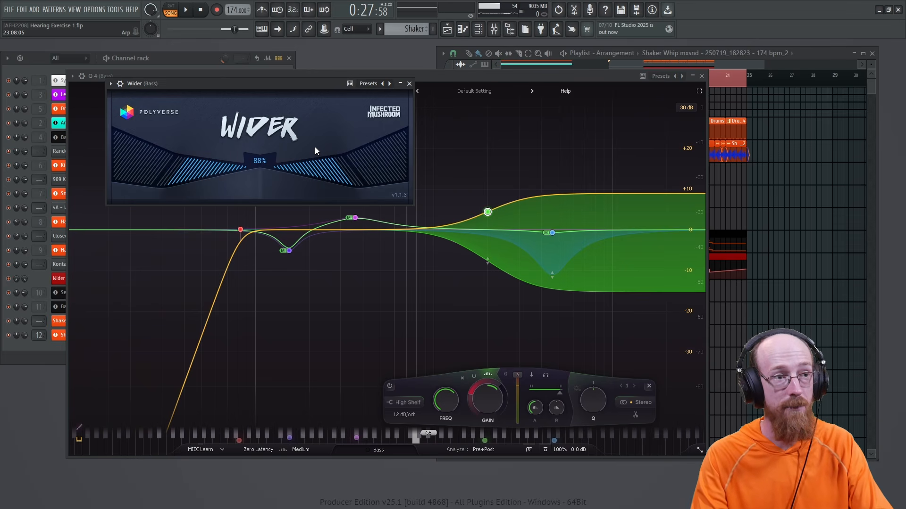
left_click(409, 84)
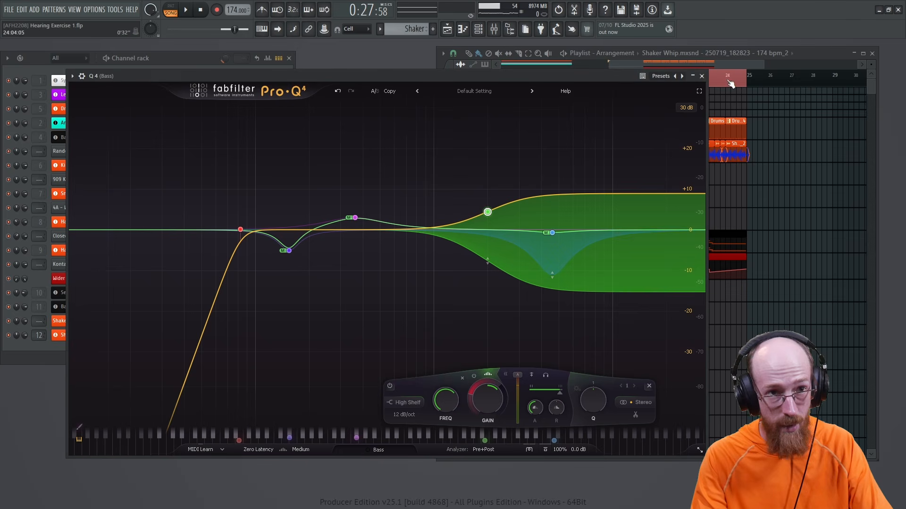
left_click(702, 76)
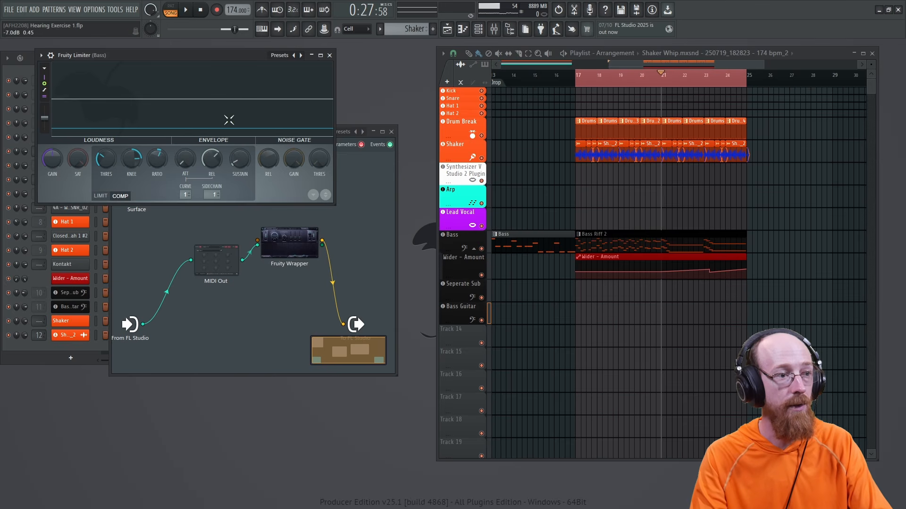
Step: Close Fruity Limiter and the Bass Patcher window, then open the generator browser from the Channel rack
left_click(329, 56)
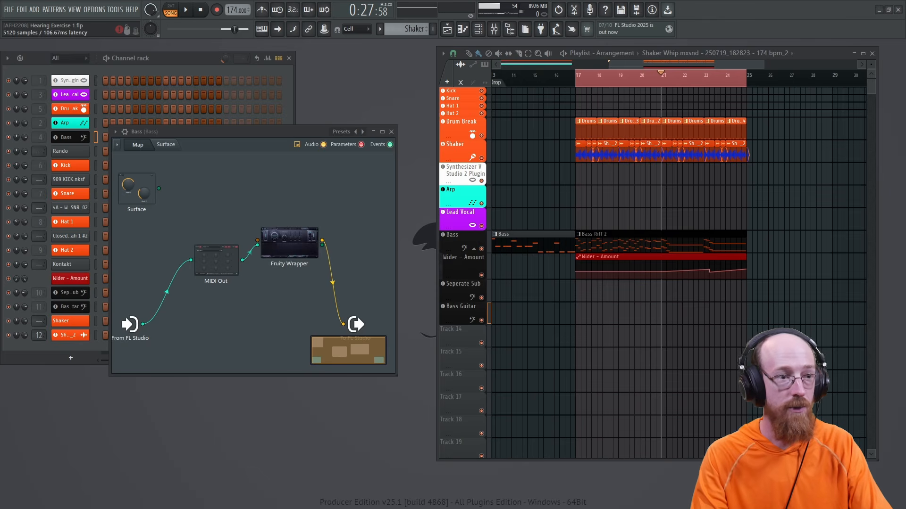
left_click_drag(261, 132, 238, 90)
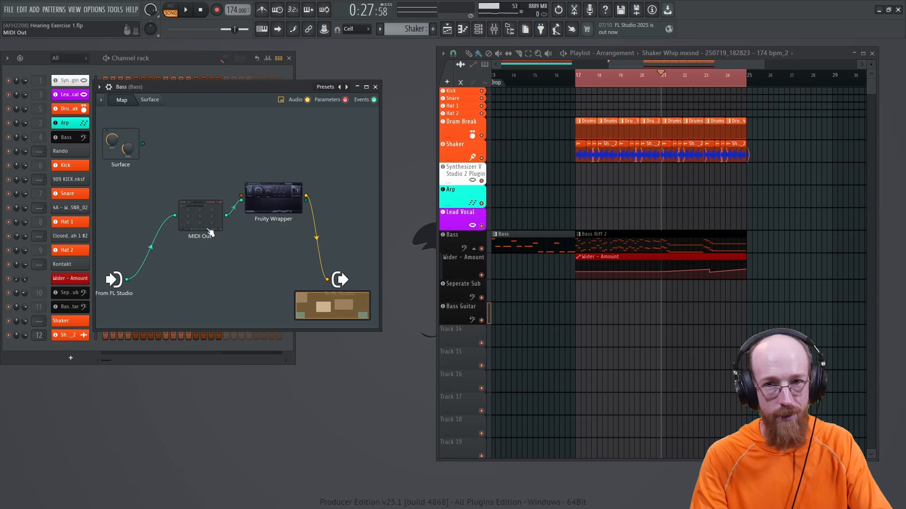
left_click(375, 87)
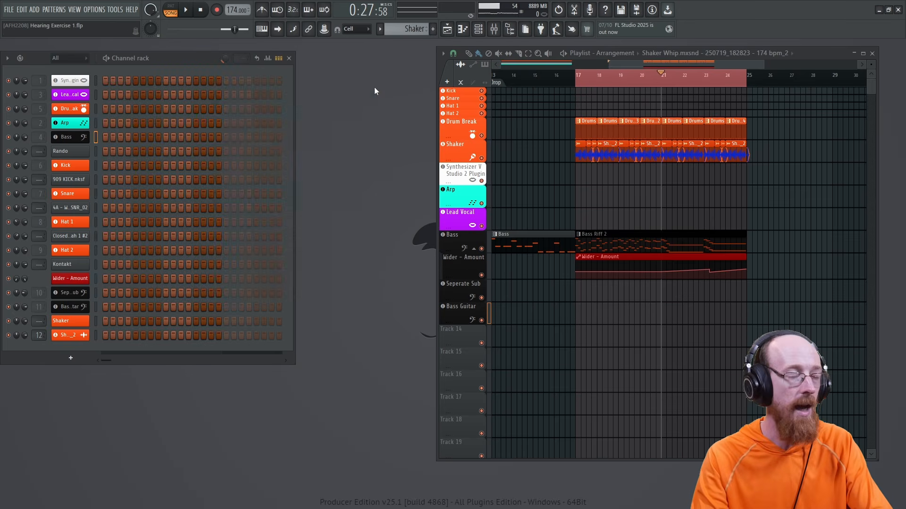
left_click(69, 361)
Step: Search 'patch', add a Patcher channel and load its 'filterverse basic synth' preset
type("patch")
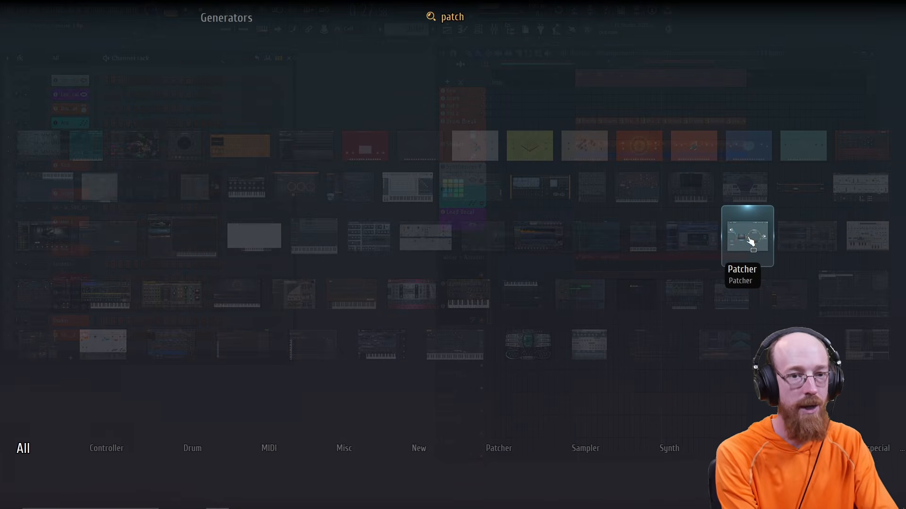
left_click(746, 240)
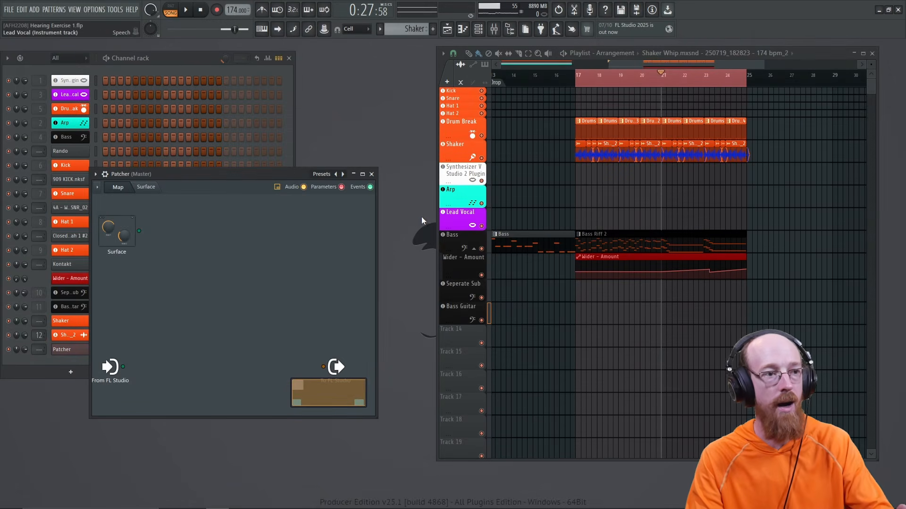
left_click_drag(266, 175, 257, 109)
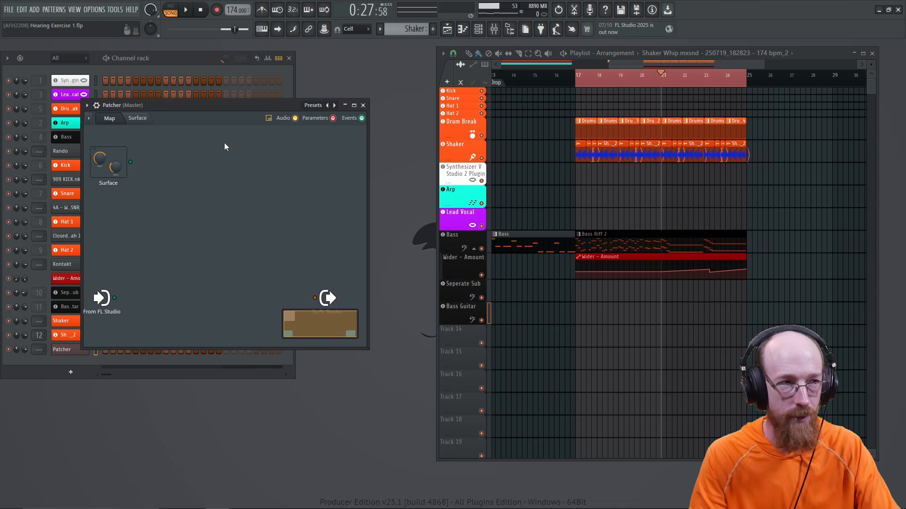
left_click(87, 107)
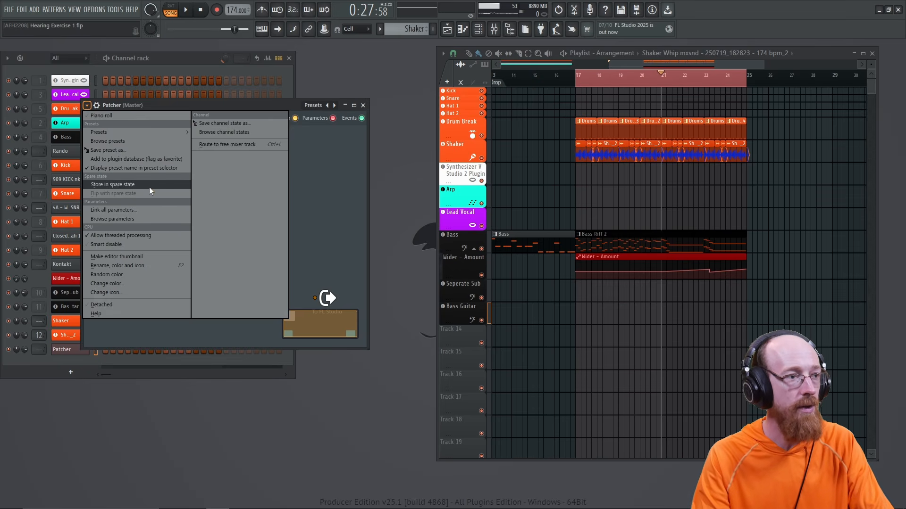
mouse_move(141, 132)
left_click(219, 178)
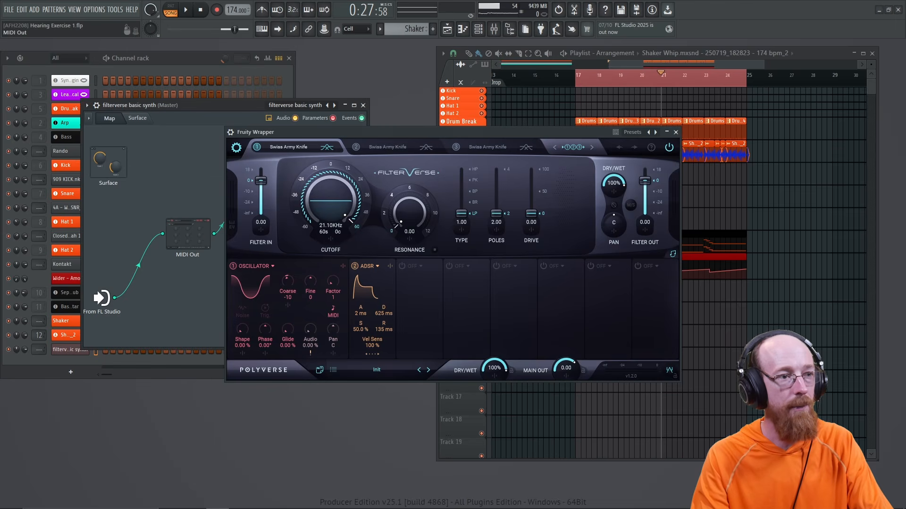
Step: Set FilterVerse's wrapper MIDI input port to 31, then return to its filter interface
double_click(197, 232)
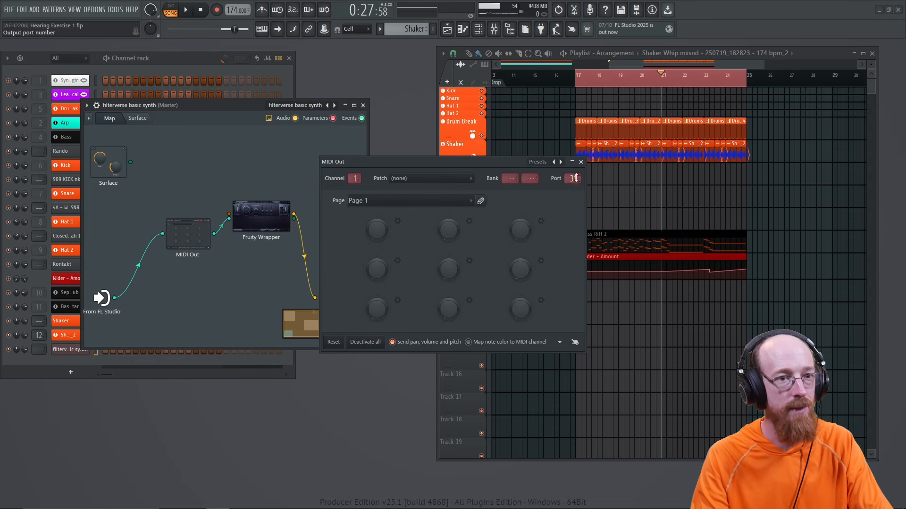
left_click(581, 161)
double_click(265, 222)
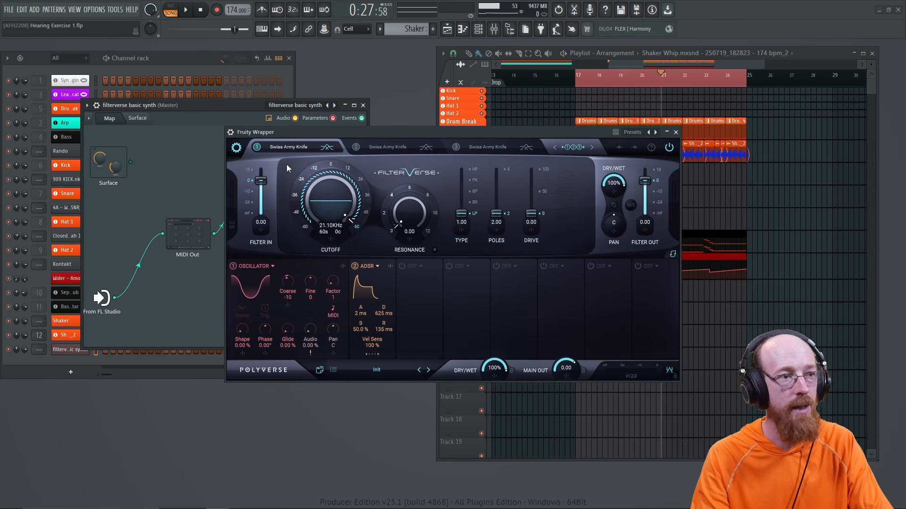
left_click(231, 132)
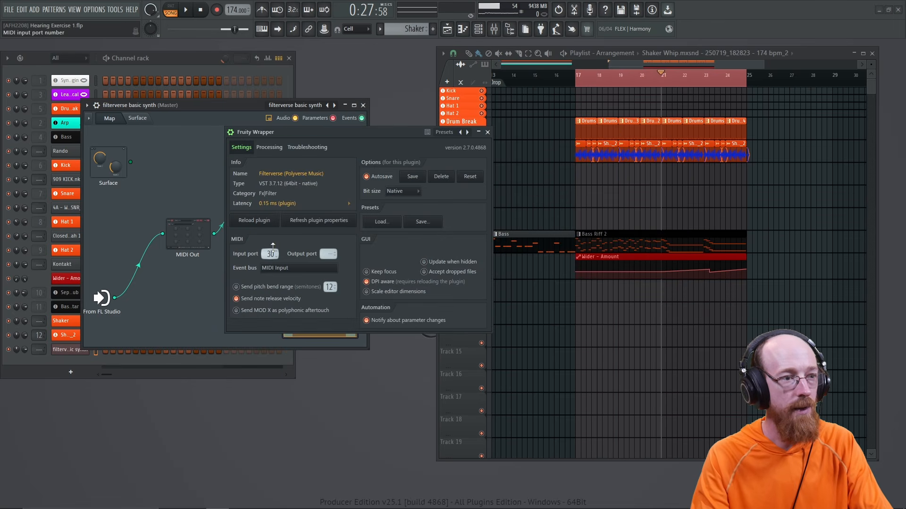
scroll(273, 248, "up", 5)
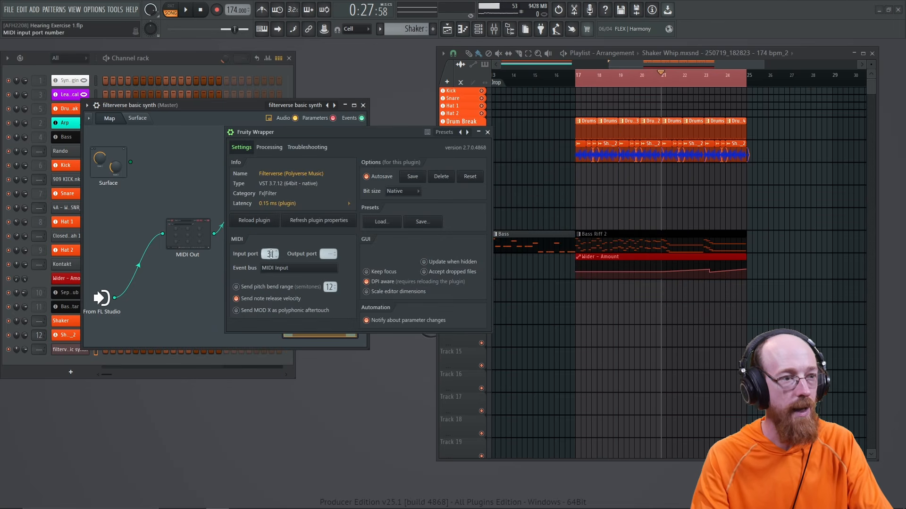
left_click(231, 132)
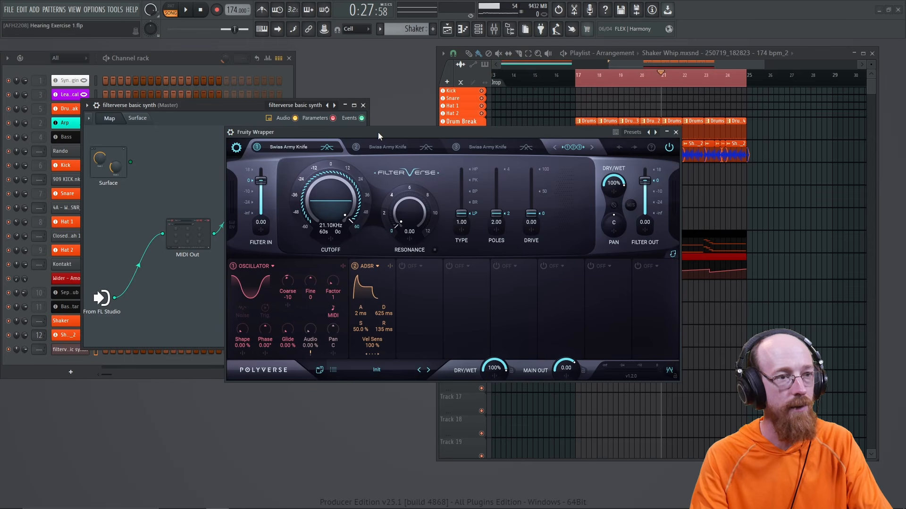
left_click_drag(377, 132, 273, 93)
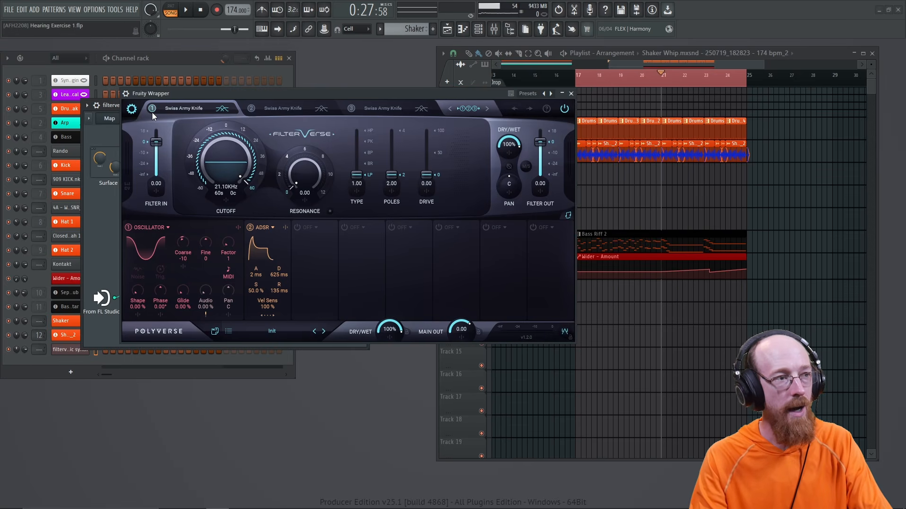
Step: Set FilterVerse's GUI Scale to 150% in its settings
left_click(132, 110)
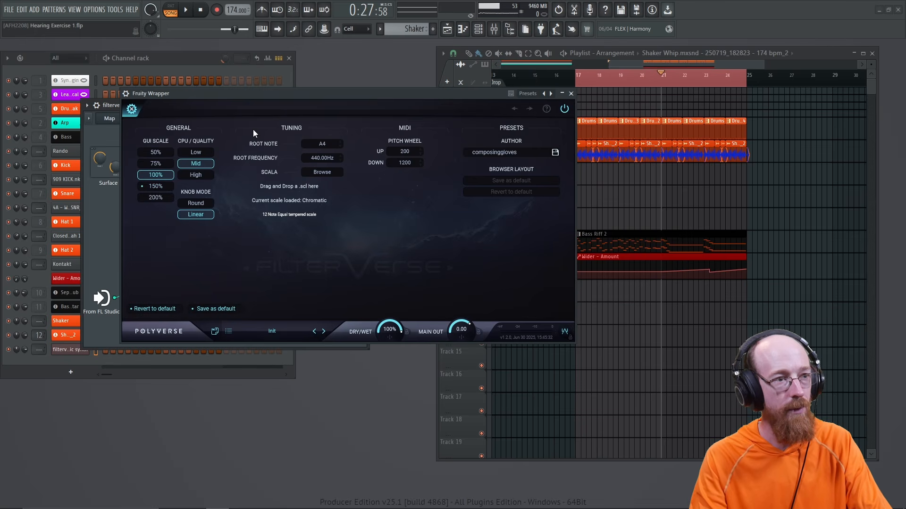
left_click(156, 187)
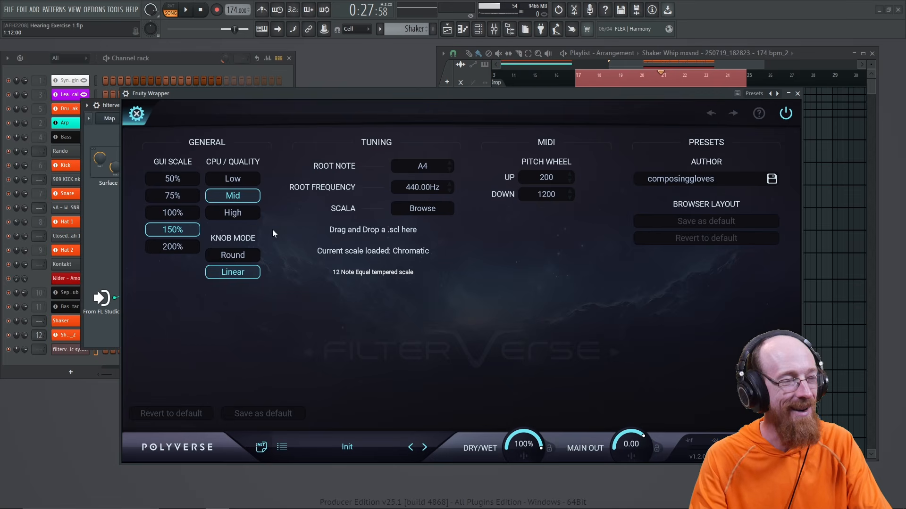
left_click(140, 121)
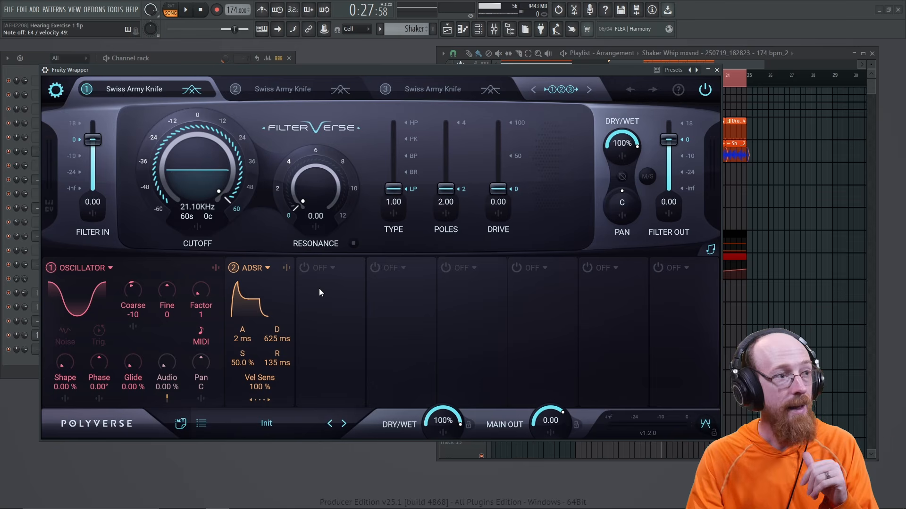
Step: Switch the oscillator modulator to a saw shape and close the FilterVerse window
left_click(100, 300)
left_click(100, 300)
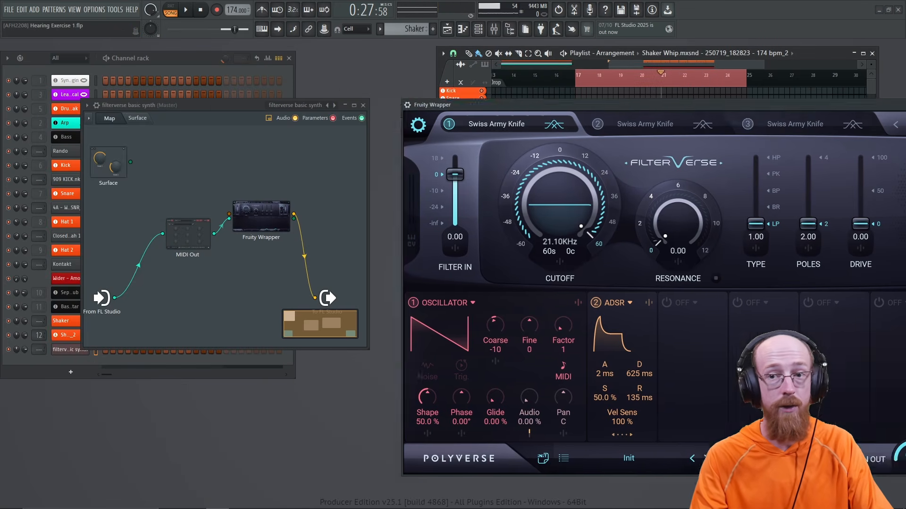
key("Escape")
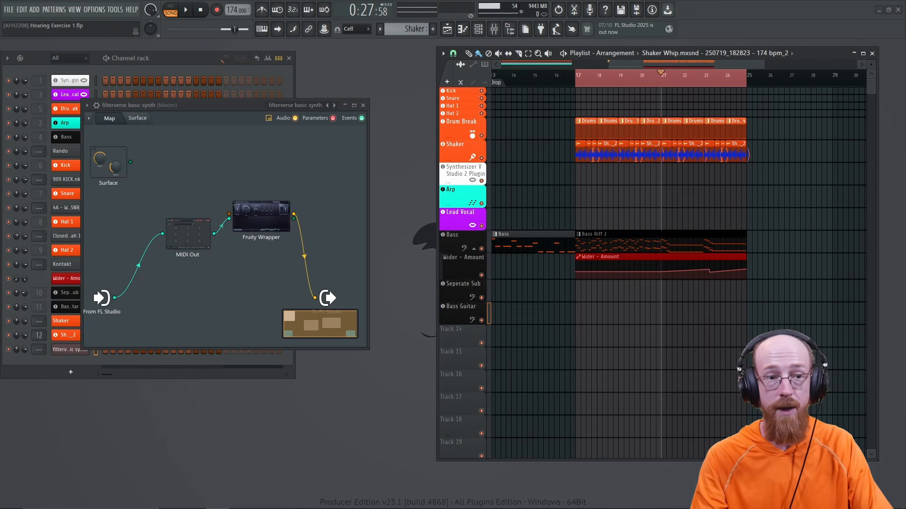
Step: Select Bass Riff 2 and review bars 1 to 9 of the Bass piano roll
left_click(628, 243)
left_click(362, 105)
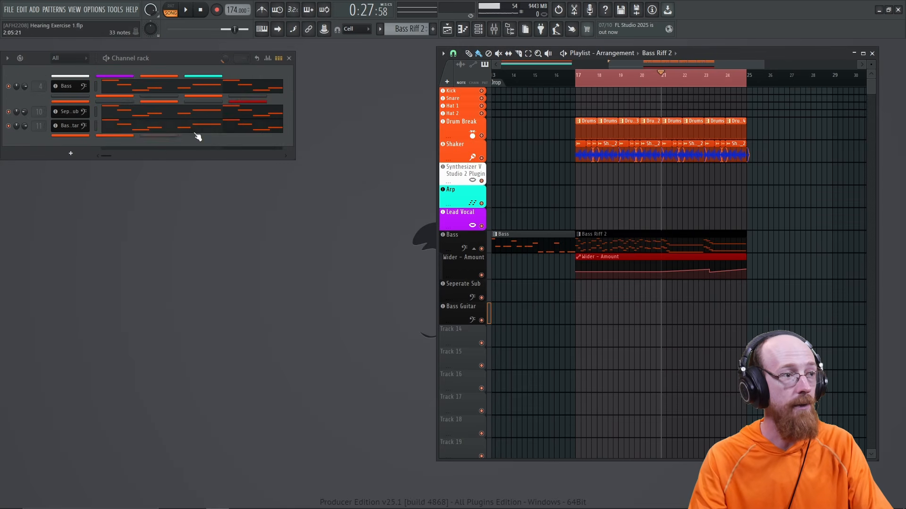
right_click(75, 88)
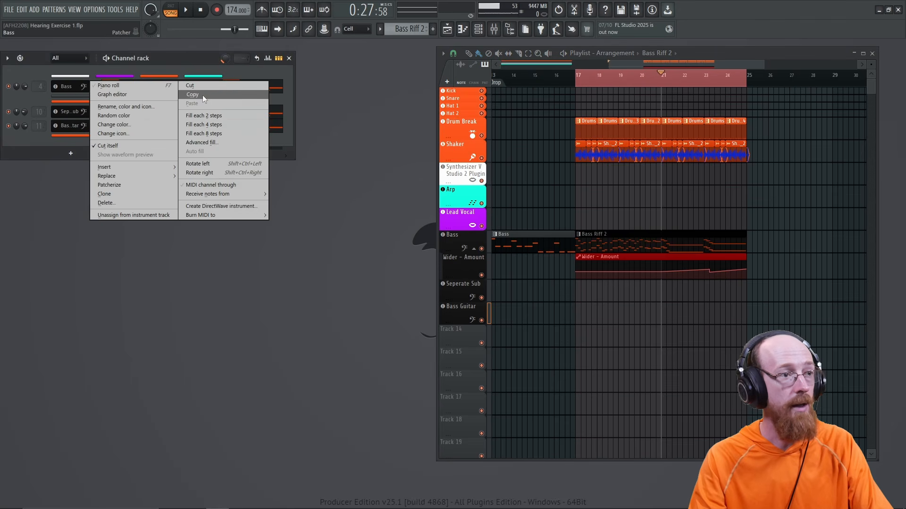
left_click(162, 89)
scroll(202, 233, "up", 5)
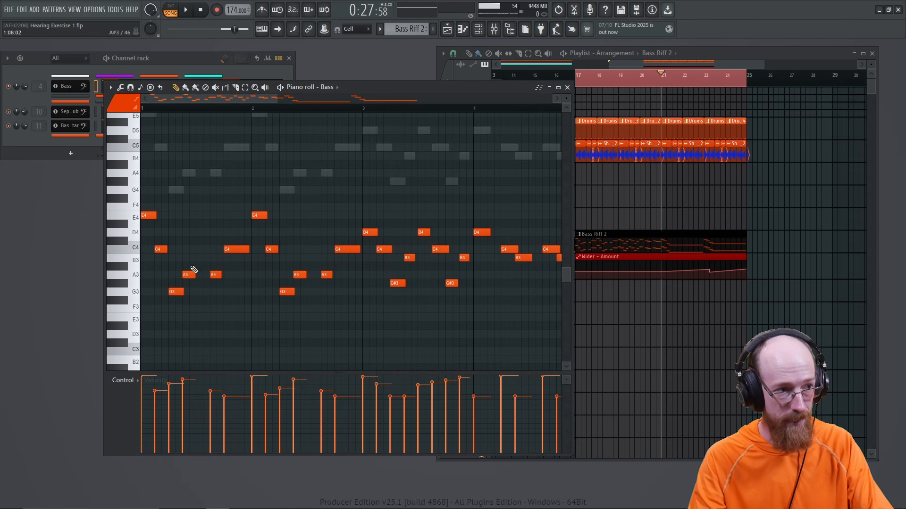
left_click_drag(440, 234, 272, 180)
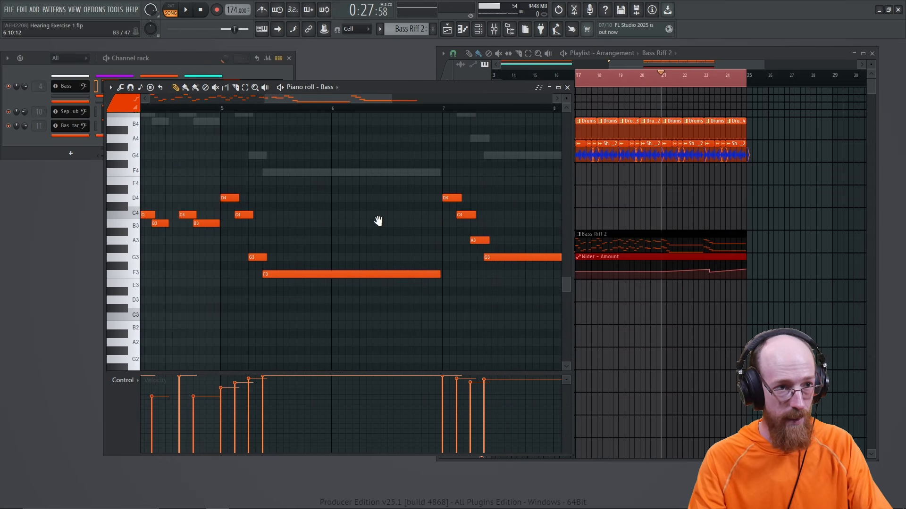
left_click_drag(376, 220, 265, 232)
scroll(249, 214, "down", 3)
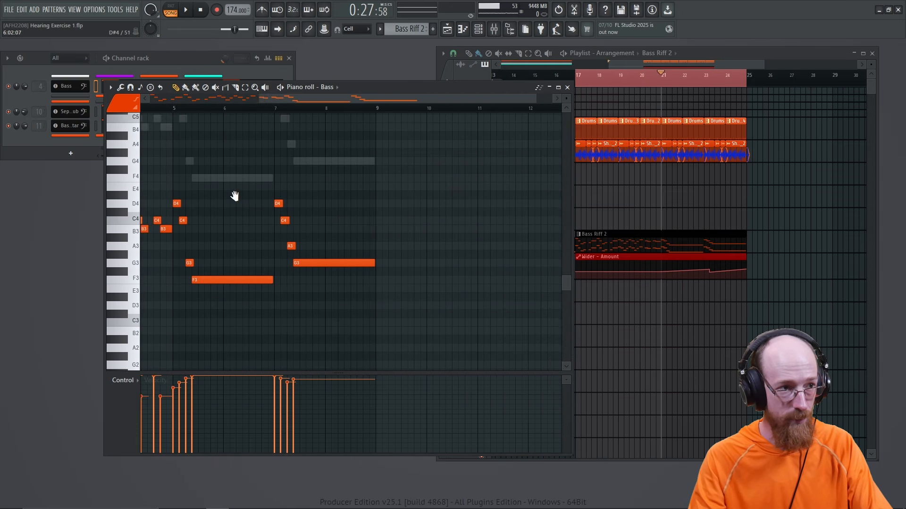
left_click_drag(234, 196, 490, 219)
left_click(567, 87)
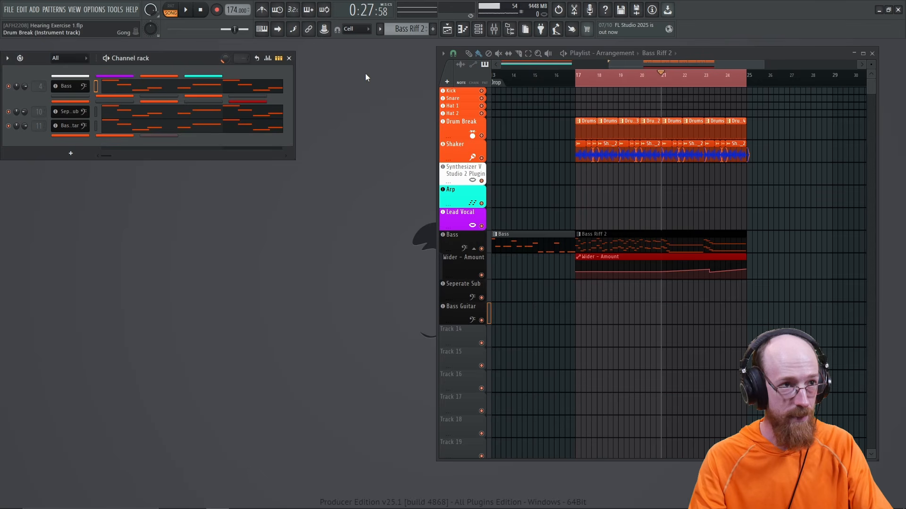
Step: Create Pattern 15, paste the bass notes into the synth channel and rename it 'New Synth'
left_click(432, 30)
key("Return")
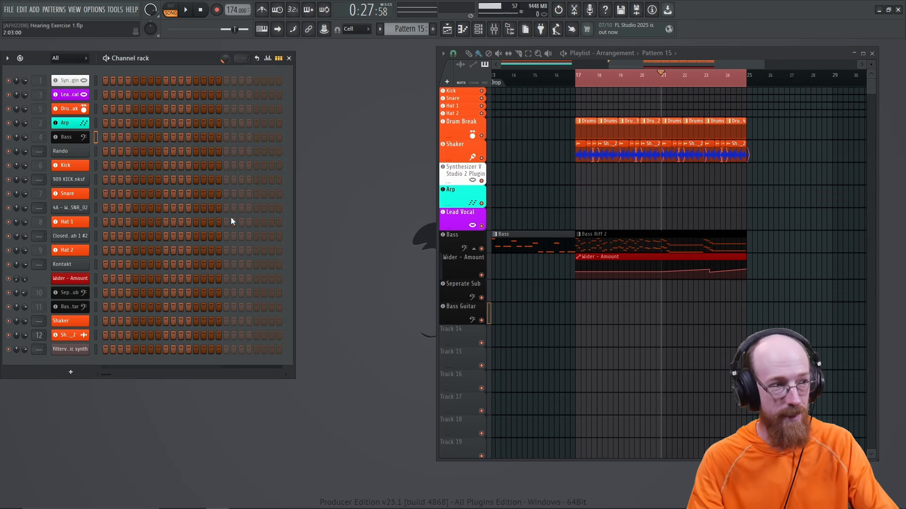
right_click(74, 347)
left_click(197, 366)
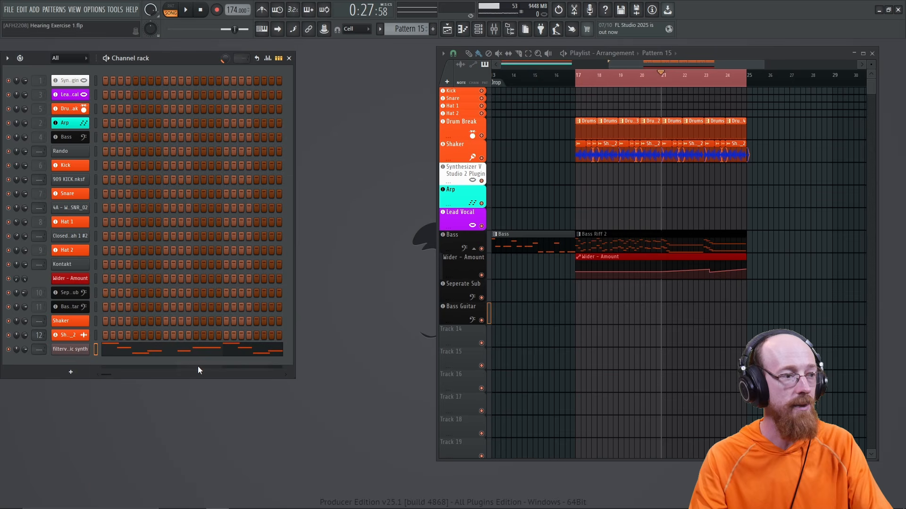
right_click(68, 349)
left_click(185, 349)
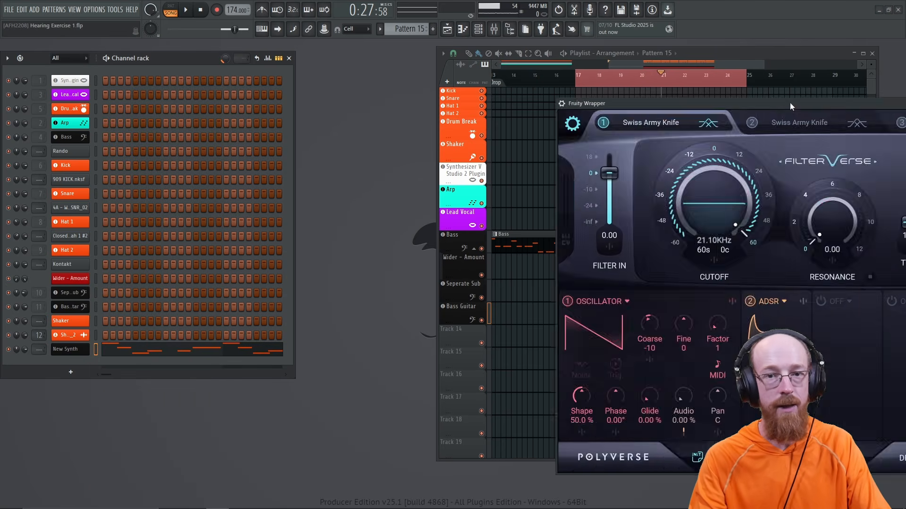
left_click_drag(792, 103, 326, 84)
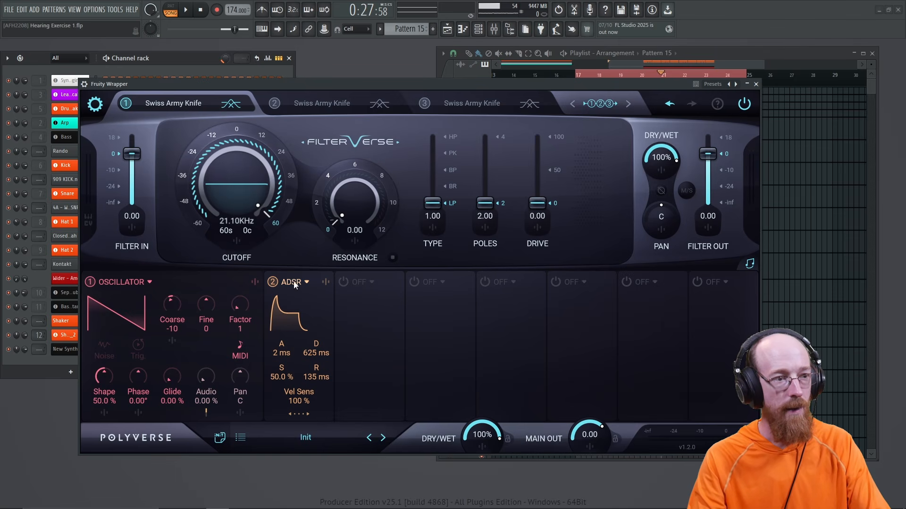
Step: Play the current pattern to hear the New Synth patch
mouse_move(394, 103)
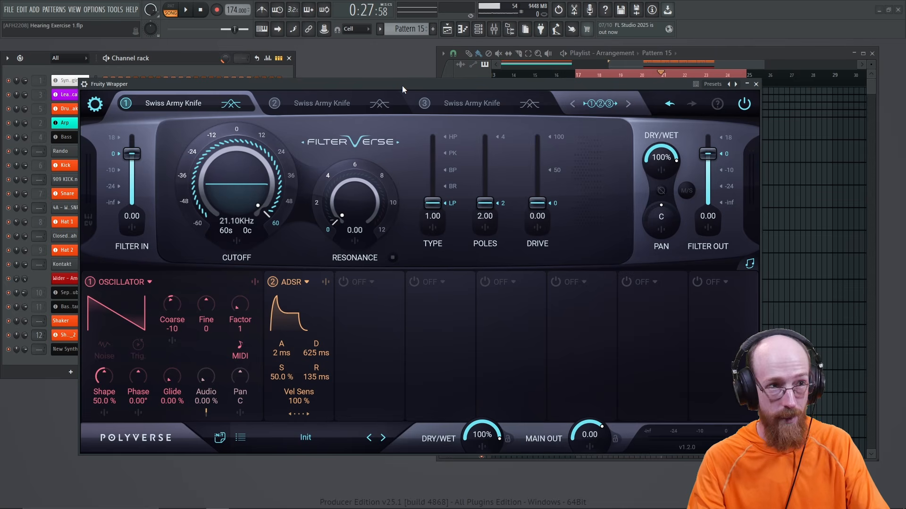
key("l")
key("space")
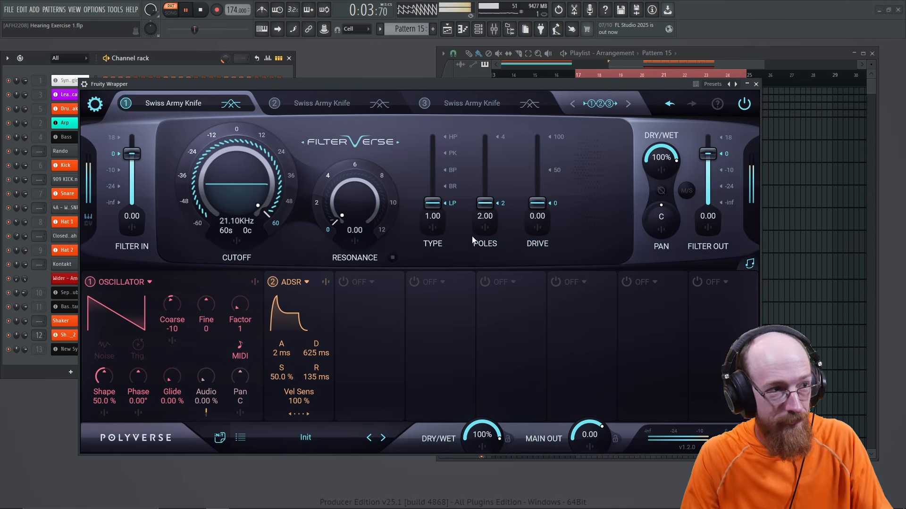
key("space")
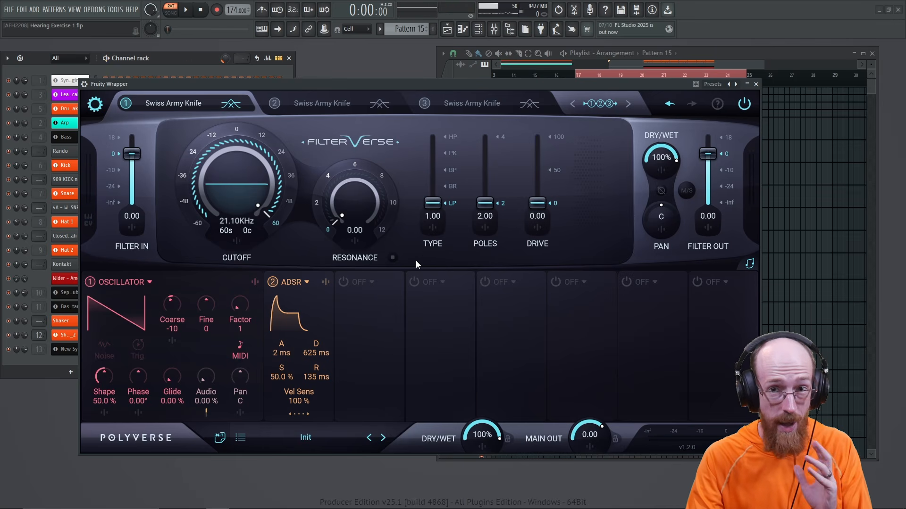
Step: Load a unipolar, all-steps-max sequencer in slot 3 with Shape D 40, Rate 4; lower cutoff
left_click(357, 284)
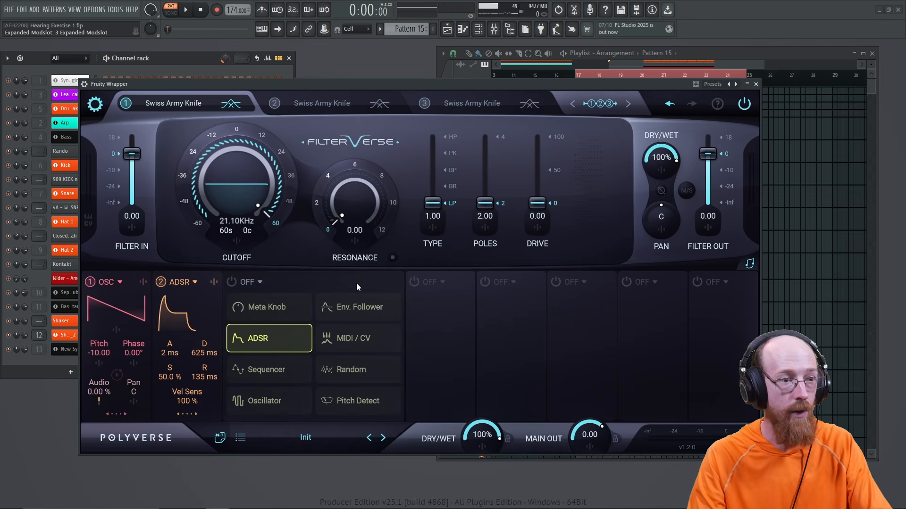
left_click(286, 369)
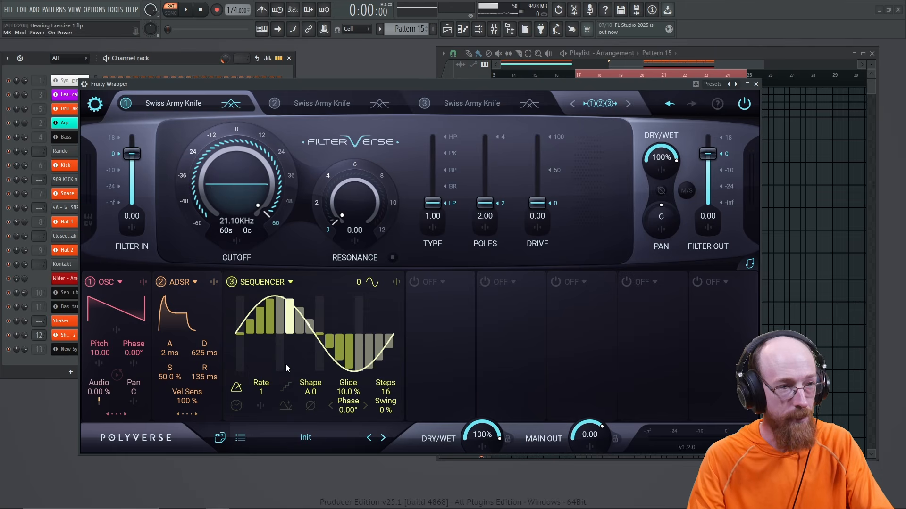
left_click(285, 407)
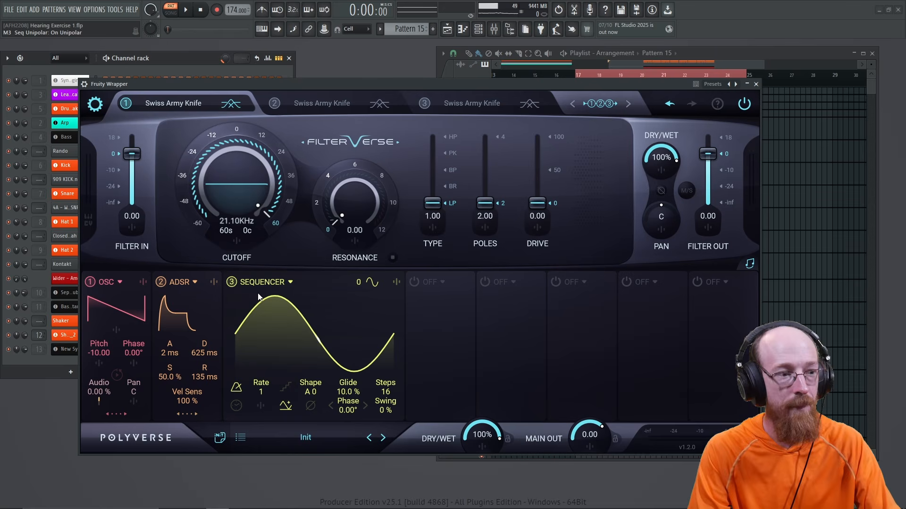
mouse_move(258, 297)
left_mouse_down()
mouse_move(242, 299)
mouse_move(419, 301)
left_mouse_up()
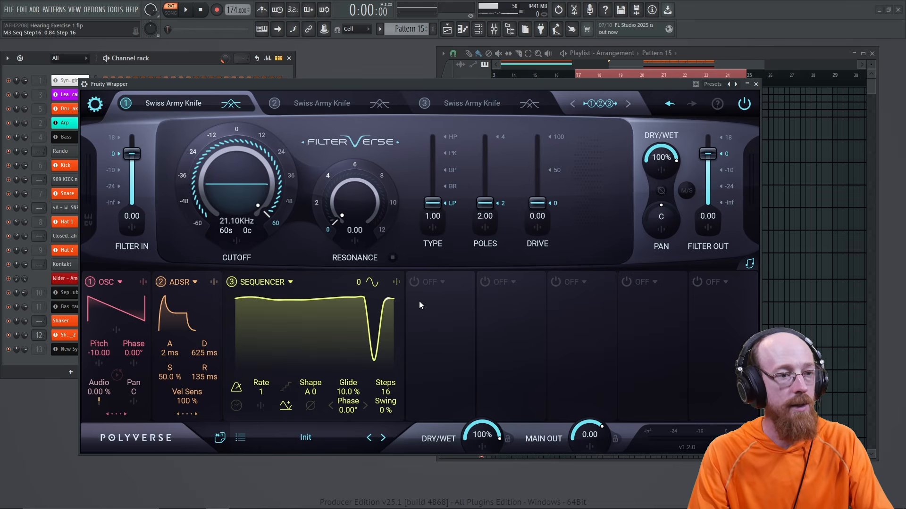
left_click(380, 300)
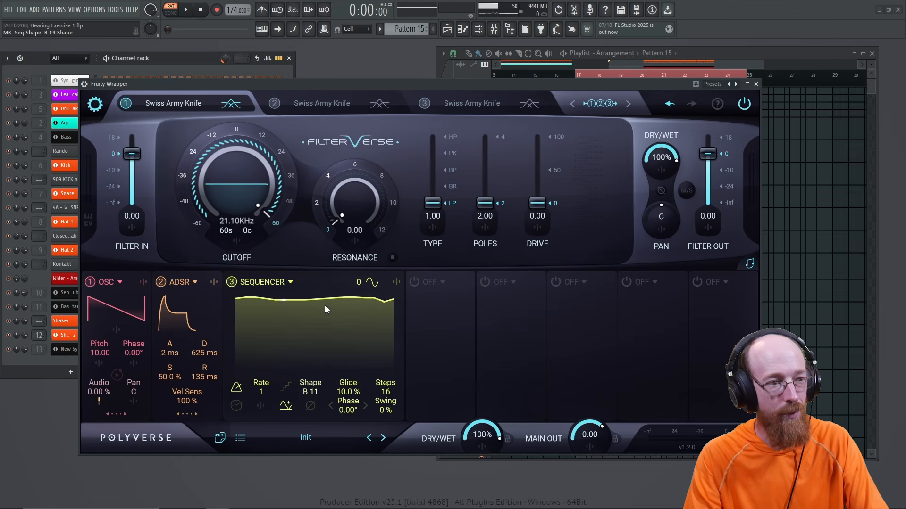
left_click_drag(330, 255, 367, 78)
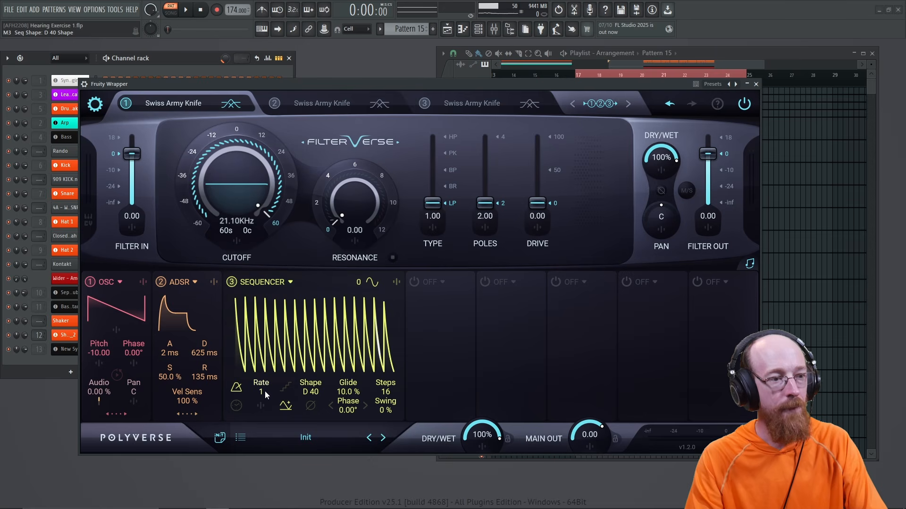
left_click_drag(262, 395, 264, 403)
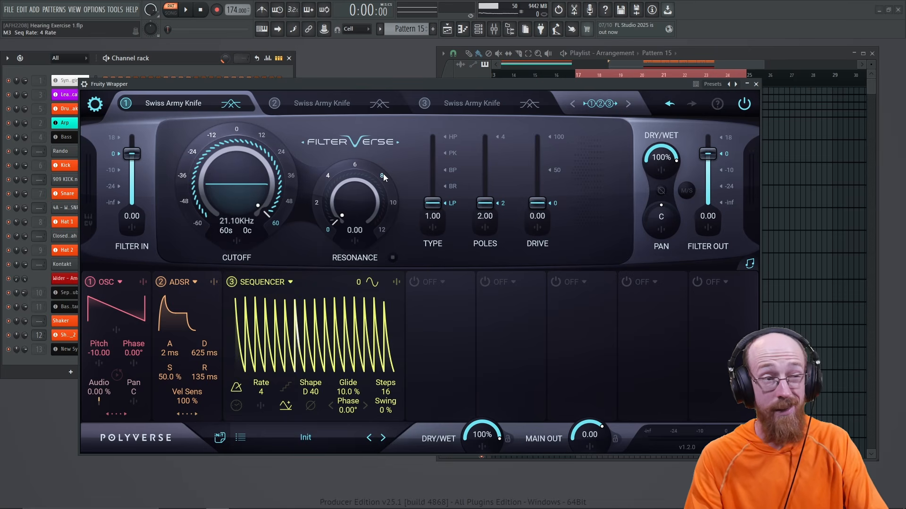
left_click_drag(248, 152, 333, 218)
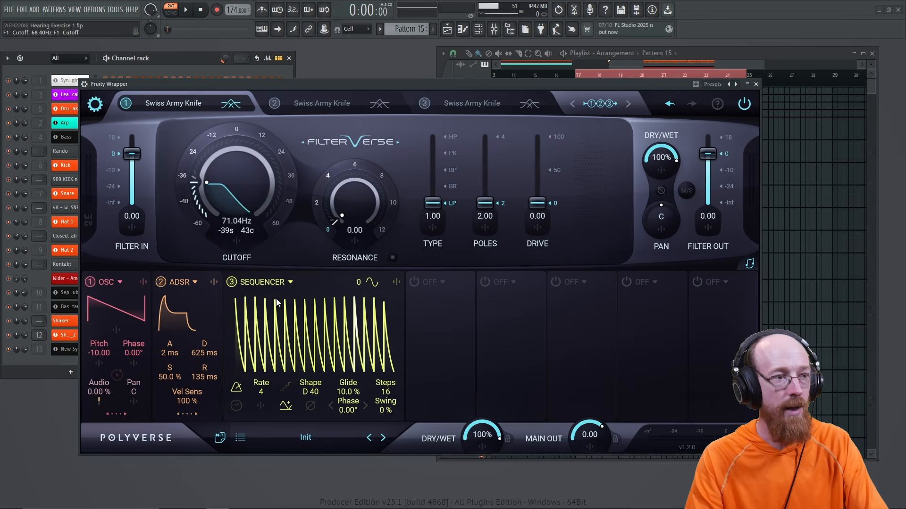
Step: Make filter 1 a high-pass with resonance 8 and tune its cutoff by ear
left_click(381, 177)
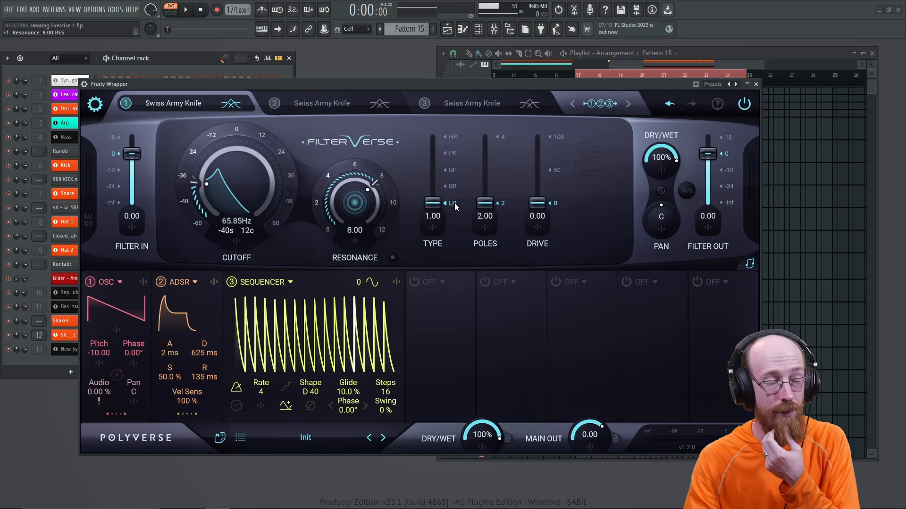
left_click(453, 137)
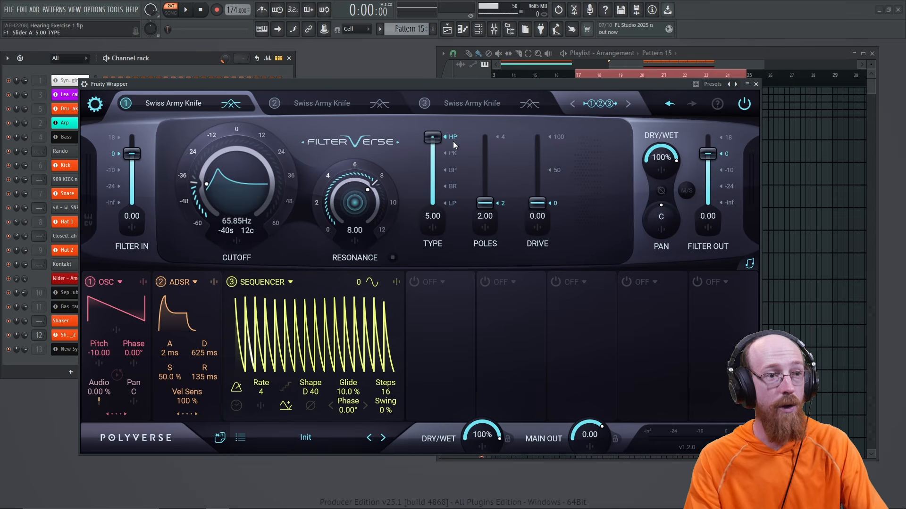
left_click_drag(217, 188, 227, 173)
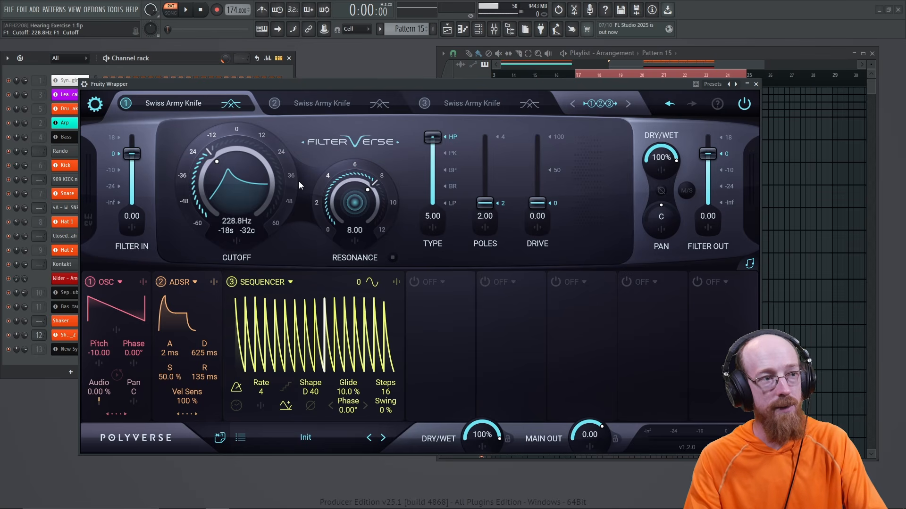
key("space")
mouse_move(238, 196)
left_mouse_down()
mouse_move(242, 163)
mouse_move(236, 196)
left_mouse_up()
key("space")
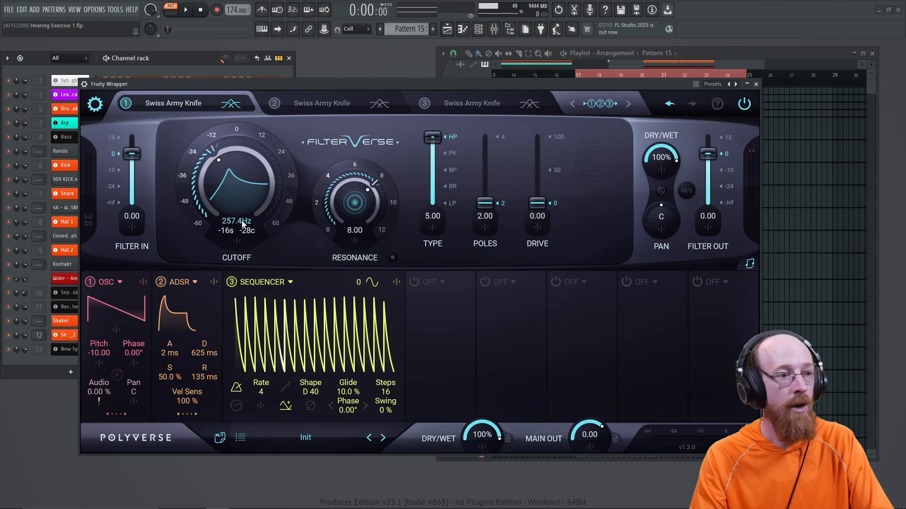
Step: Set sequencer 3's cutoff modulation to 41.2 and the base cutoff to 128.9 Hz
left_click(237, 241)
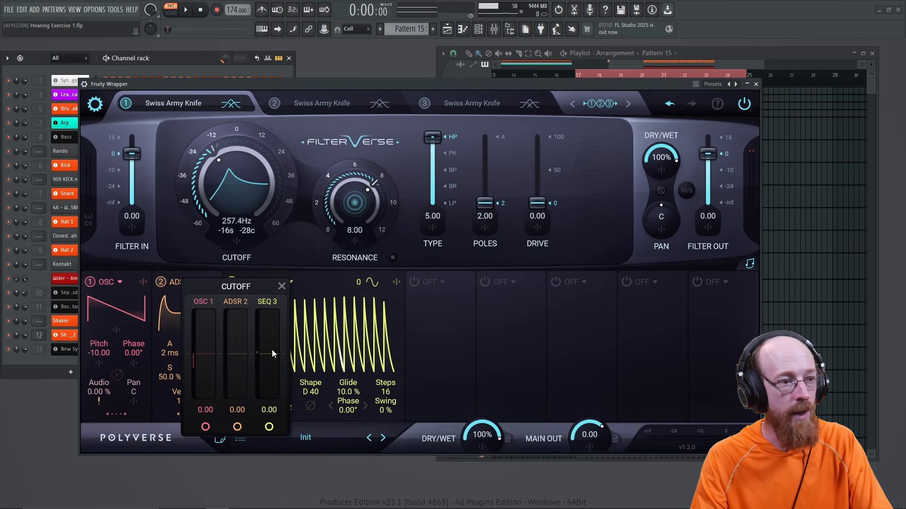
left_click_drag(271, 349, 272, 339)
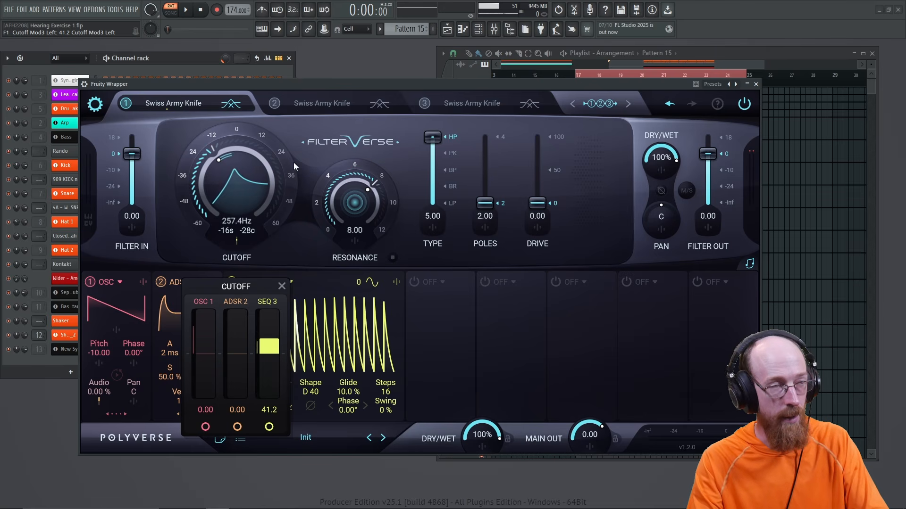
left_click(187, 11)
left_click_drag(213, 176, 211, 194)
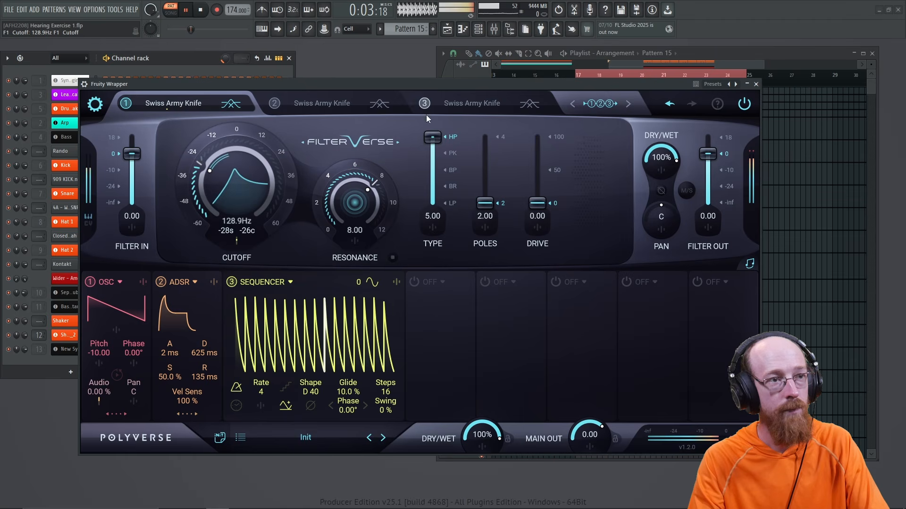
key("space")
left_click(414, 281)
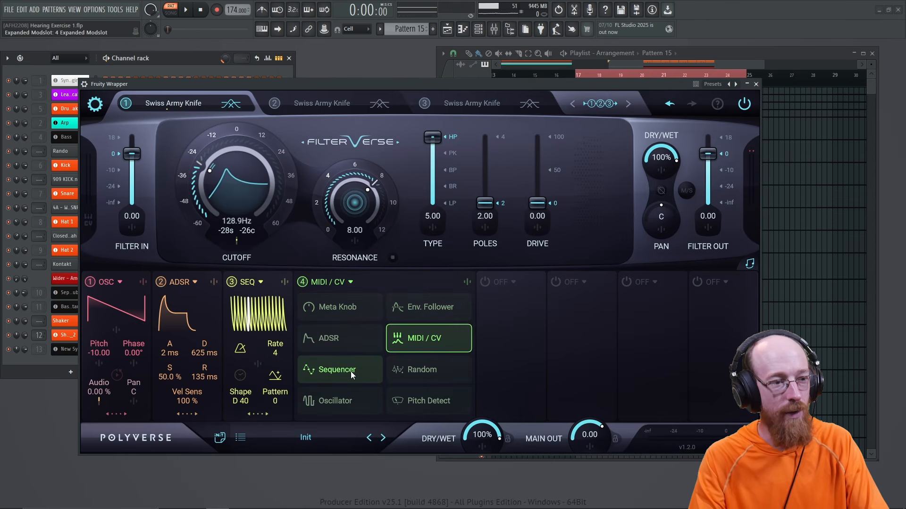
Step: Make slot 4 a 2-step sequencer, step 1 high, step 2 low, with square Shape C
left_click(338, 368)
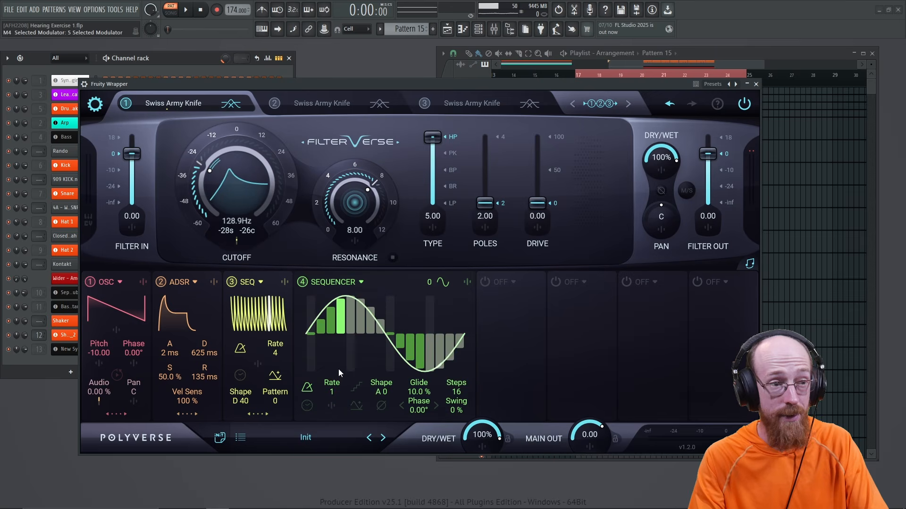
left_click_drag(456, 405, 451, 477)
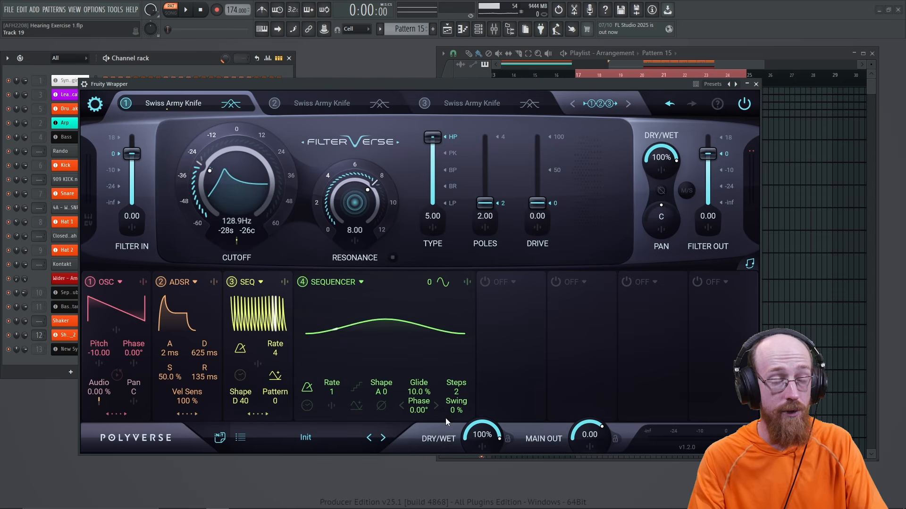
left_click_drag(345, 336, 334, 290)
left_click_drag(417, 332, 398, 365)
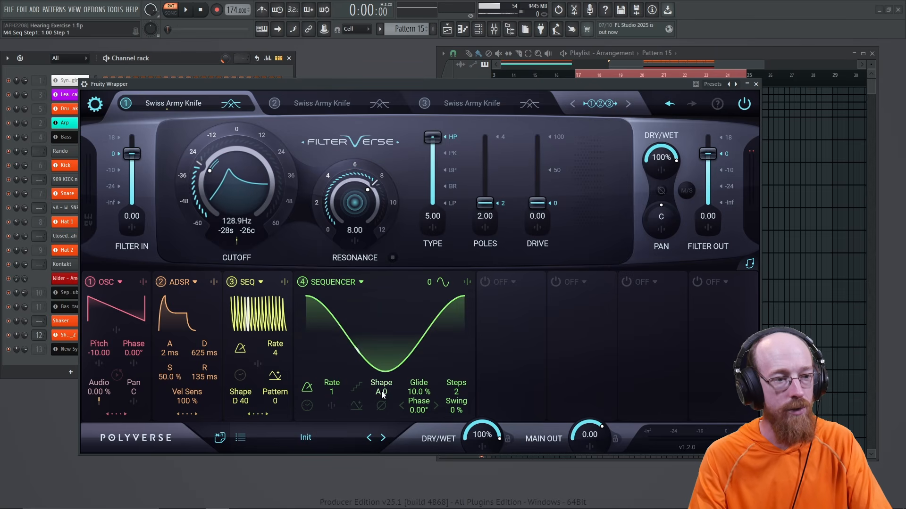
left_click_drag(382, 394, 387, 248)
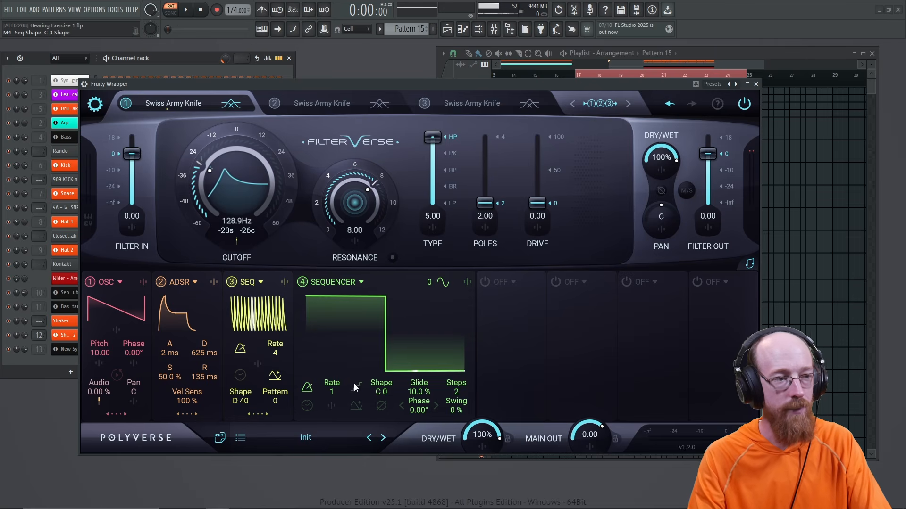
Step: Route sequencer 4 to sequencer 3's rate at 2.74, adjusting by ear during playback
left_click(257, 415)
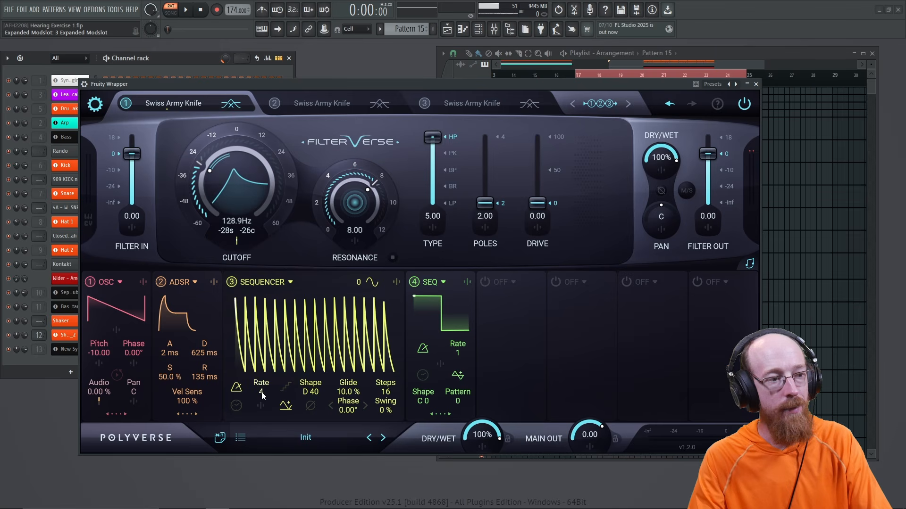
left_click(263, 407)
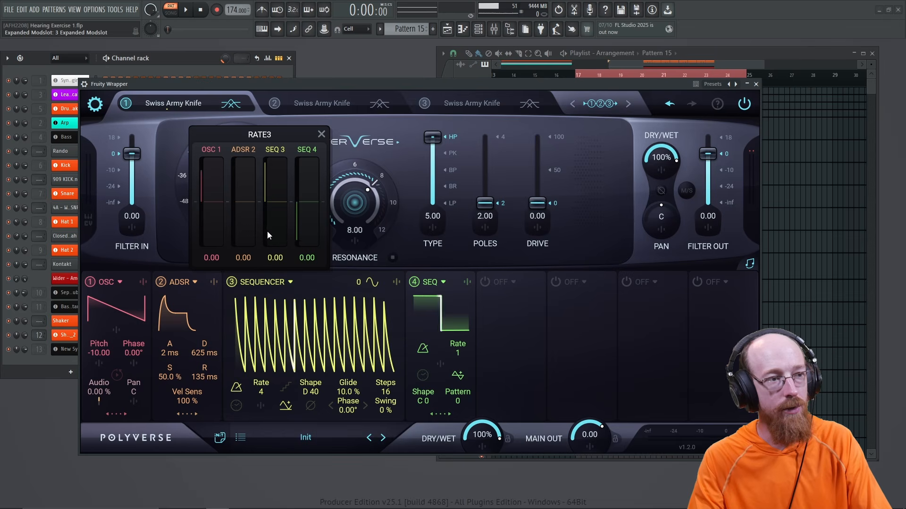
left_click_drag(309, 193, 314, 180)
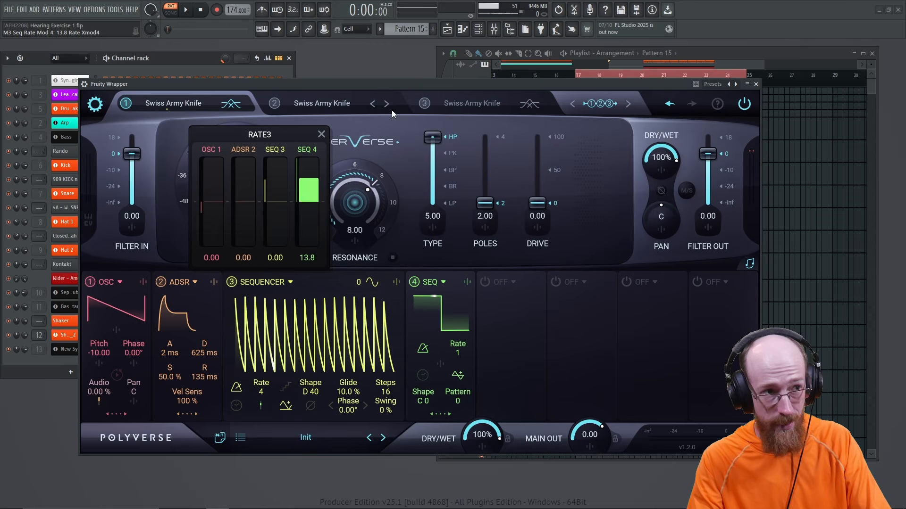
key("space")
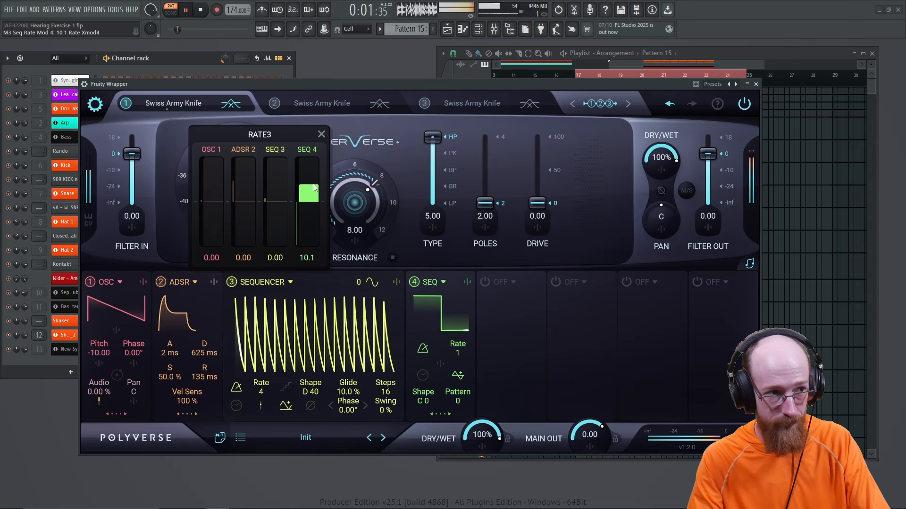
left_click_drag(315, 184, 315, 201)
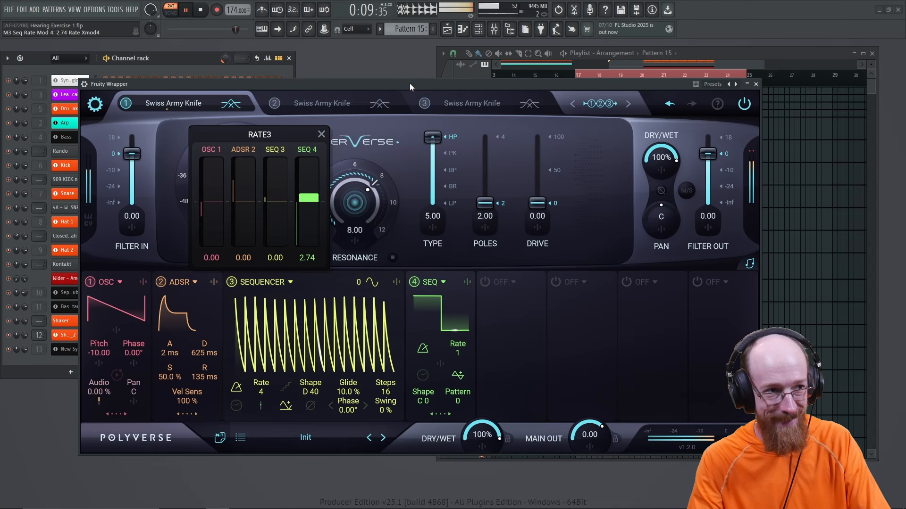
key("space")
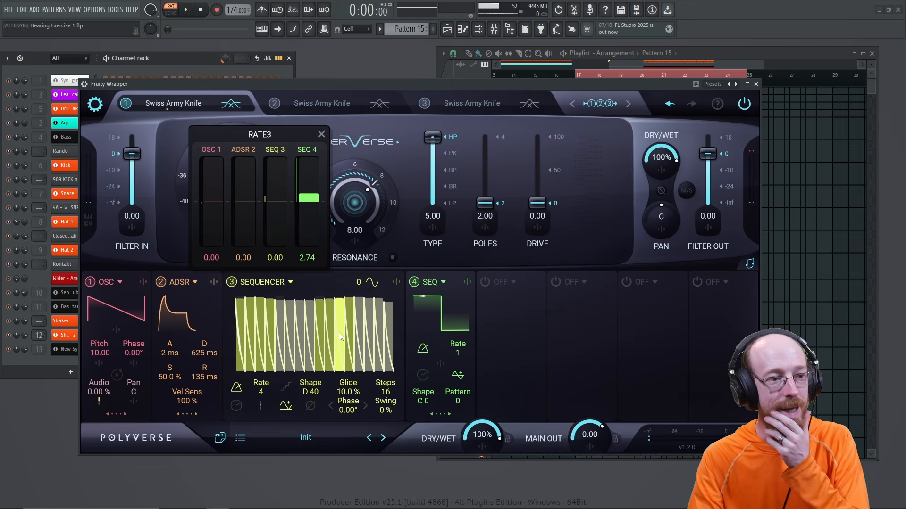
Step: Compare glide settings by ear and settle sequencer 3's glide at 6%
left_click_drag(349, 396, 359, 332)
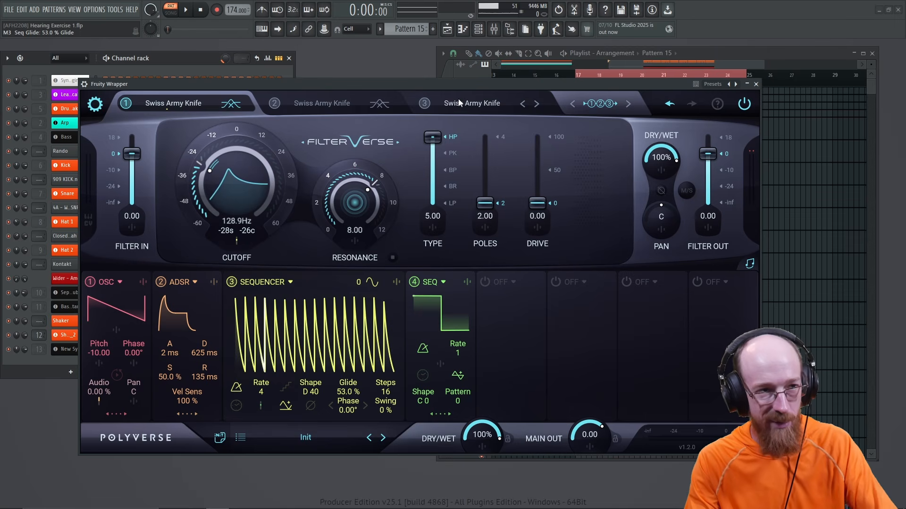
key("space")
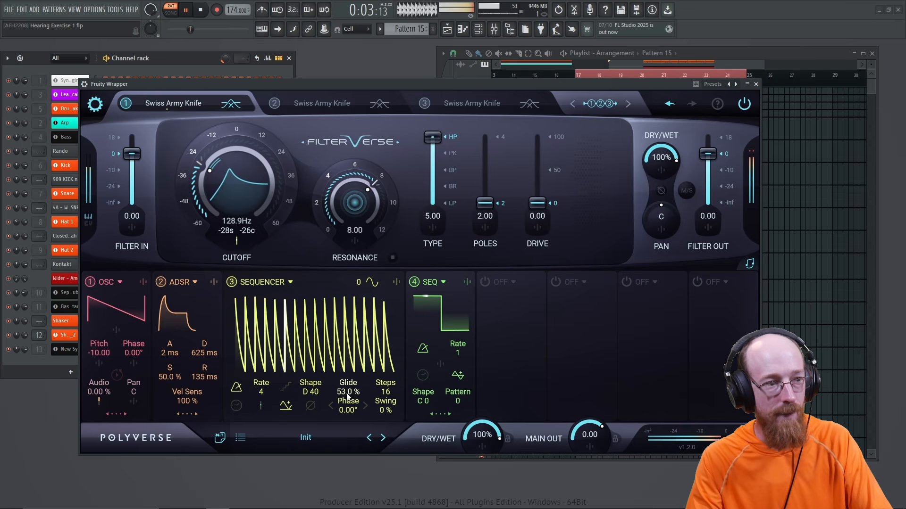
key("space")
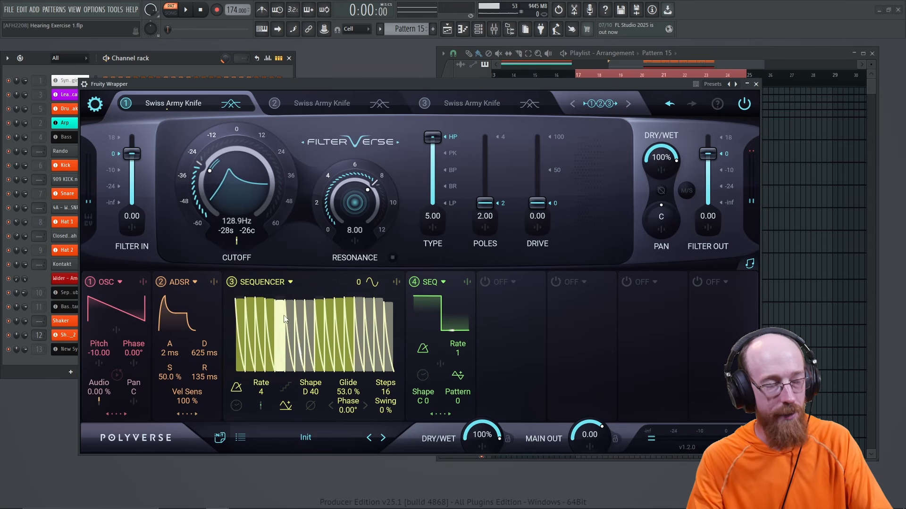
left_click_drag(348, 394, 346, 449)
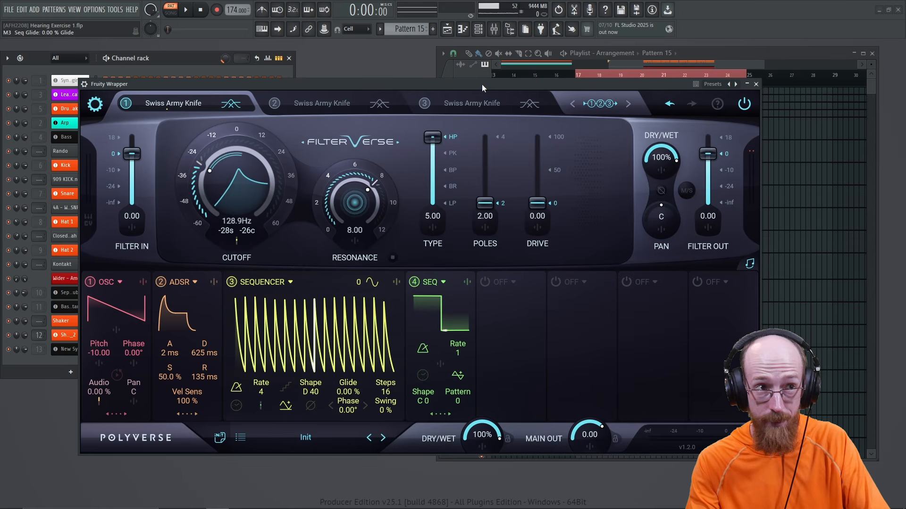
key("space")
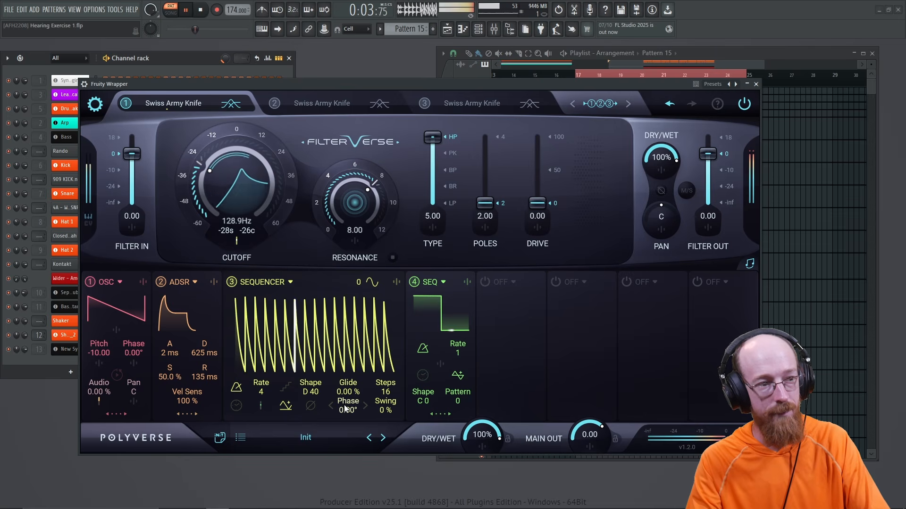
key("space")
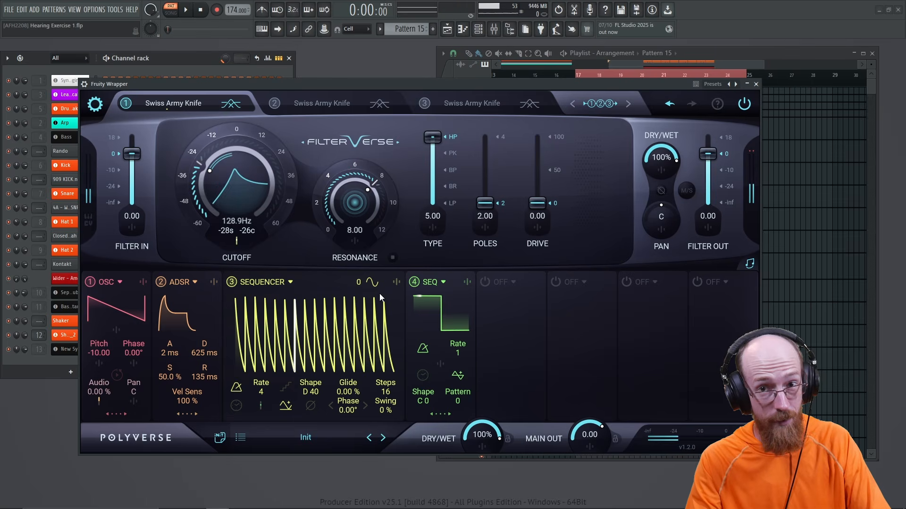
left_click_drag(350, 392, 350, 376)
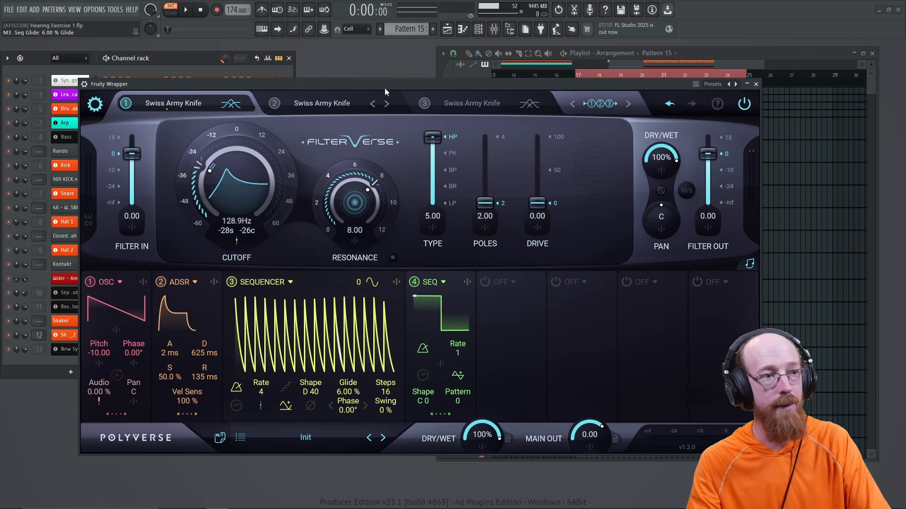
Step: Lower sequencer 3's cutoff modulation to 12.6 and shorten it to 8 steps
left_click(235, 243)
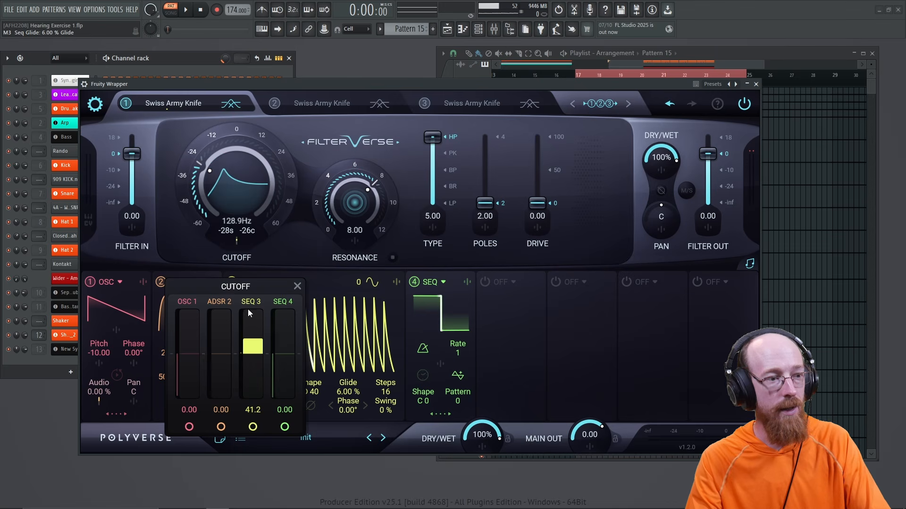
left_click_drag(251, 347, 254, 351)
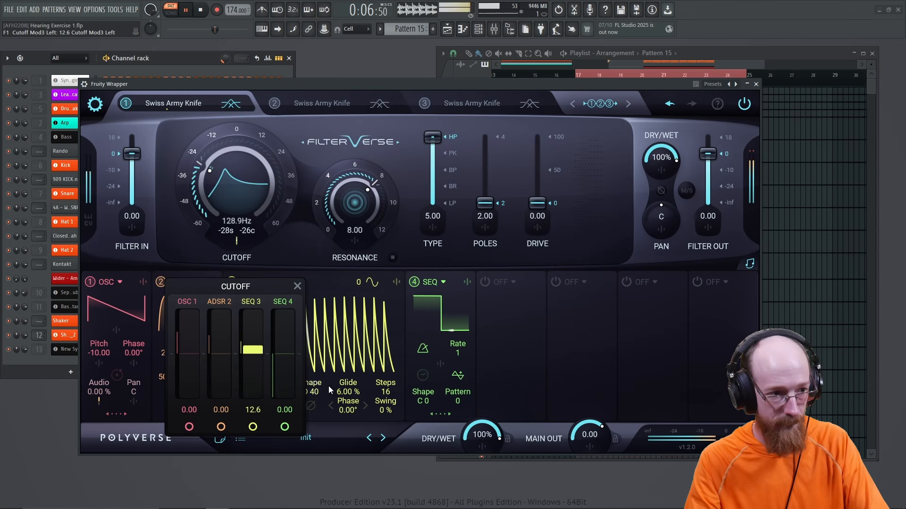
left_click(328, 387)
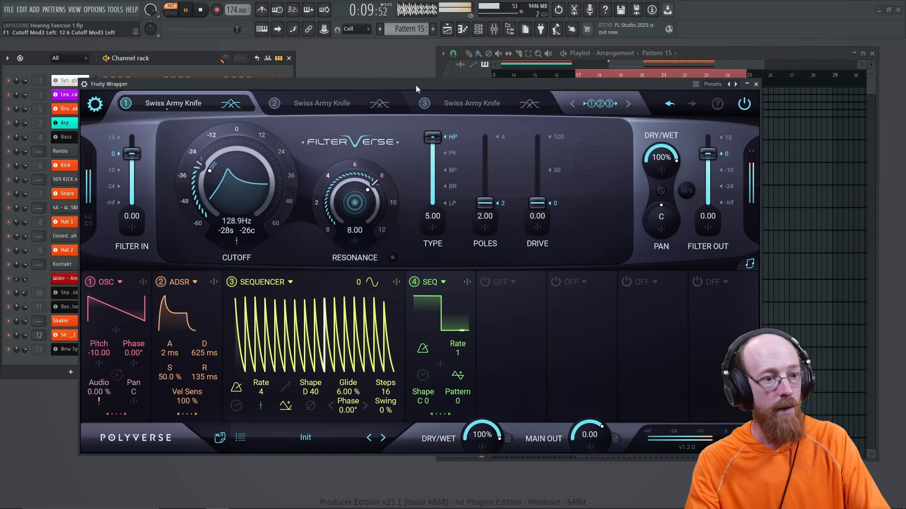
key("space")
left_click_drag(386, 392, 386, 431)
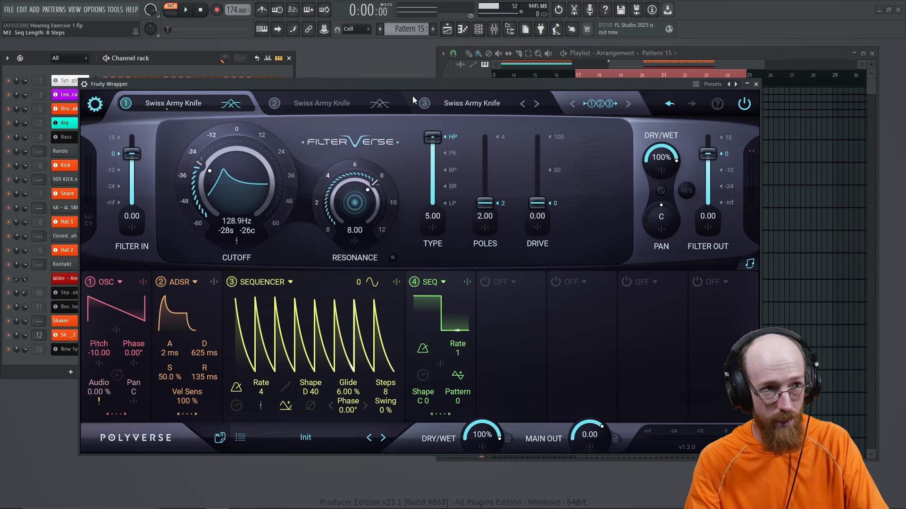
Step: Drag sequencer 3's cutoff modulation amount down to 9.74 while listening
key("space")
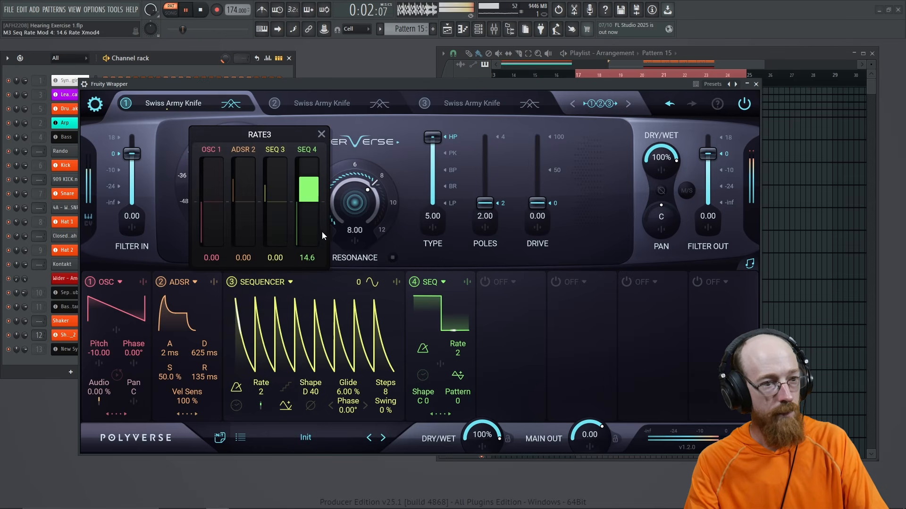
key("space")
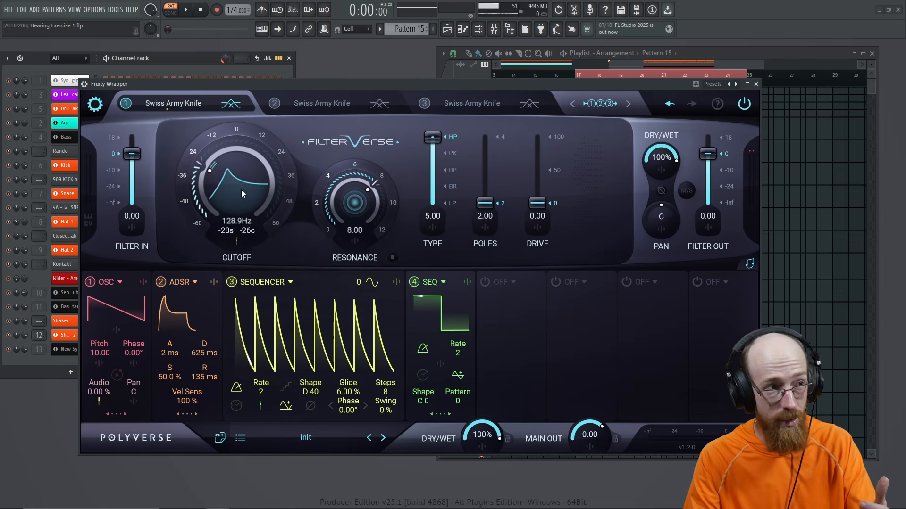
left_click(236, 241)
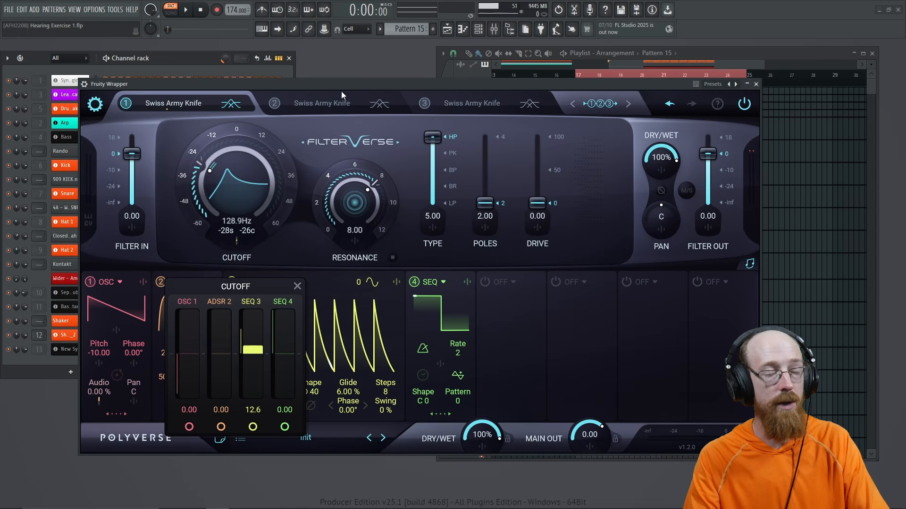
key("space")
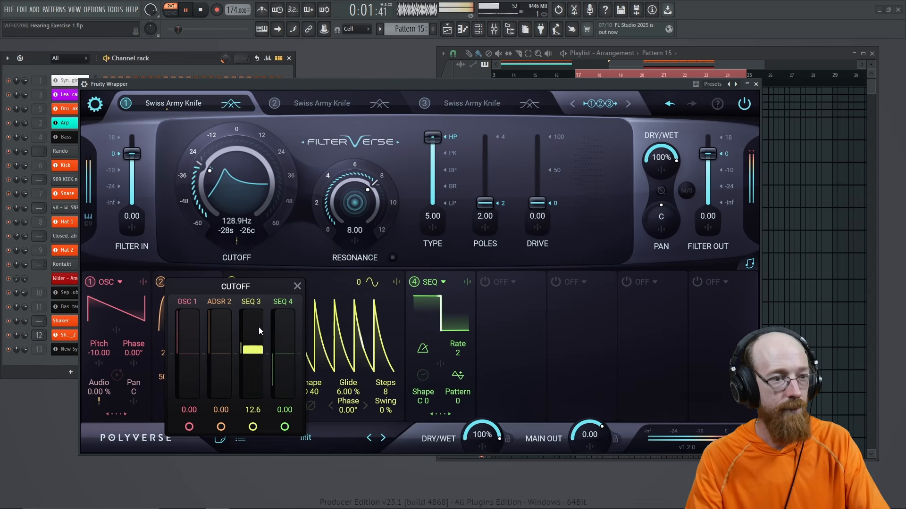
left_click_drag(259, 327, 256, 351)
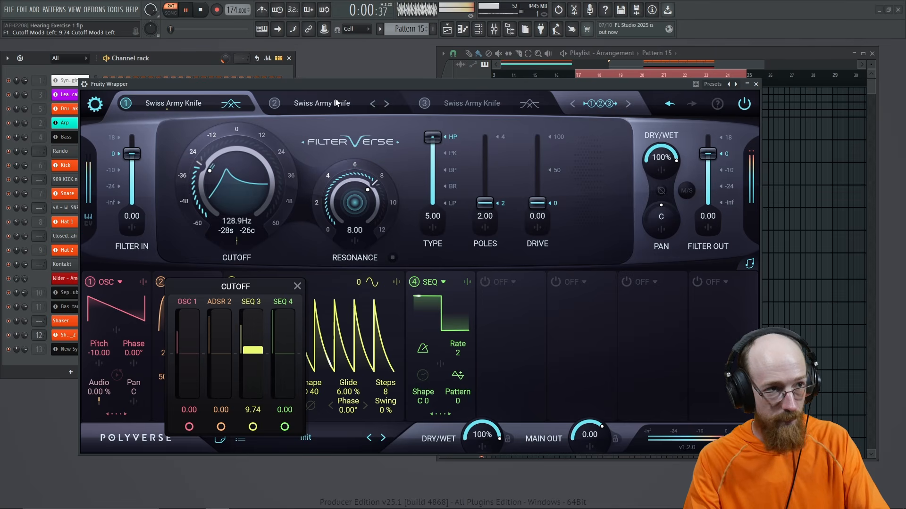
key("space")
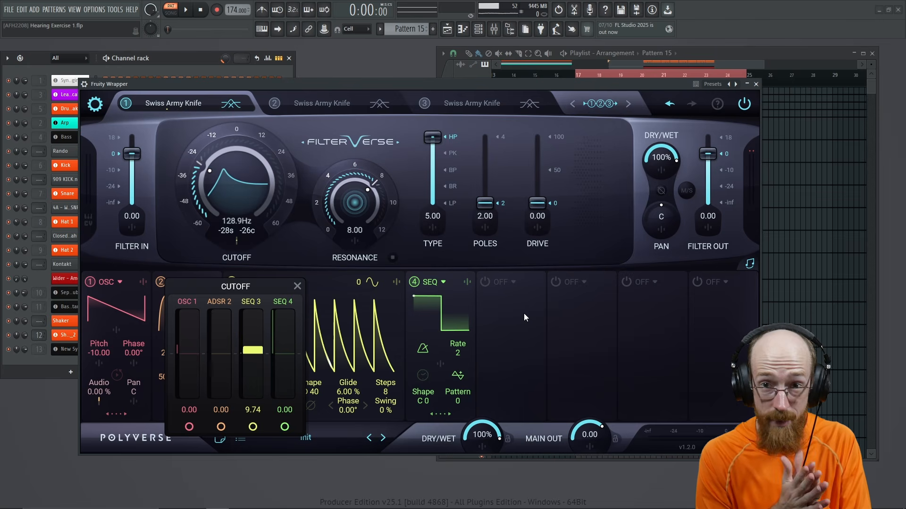
left_click(559, 262)
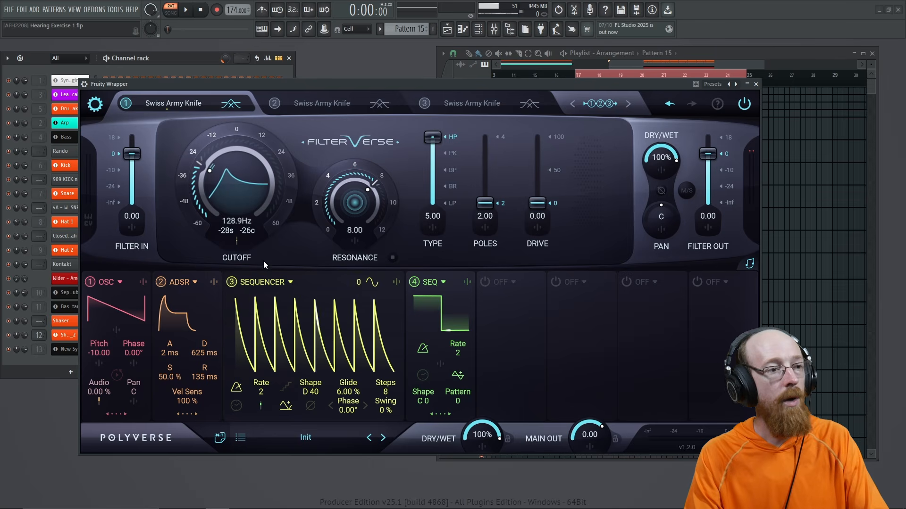
left_click(237, 244)
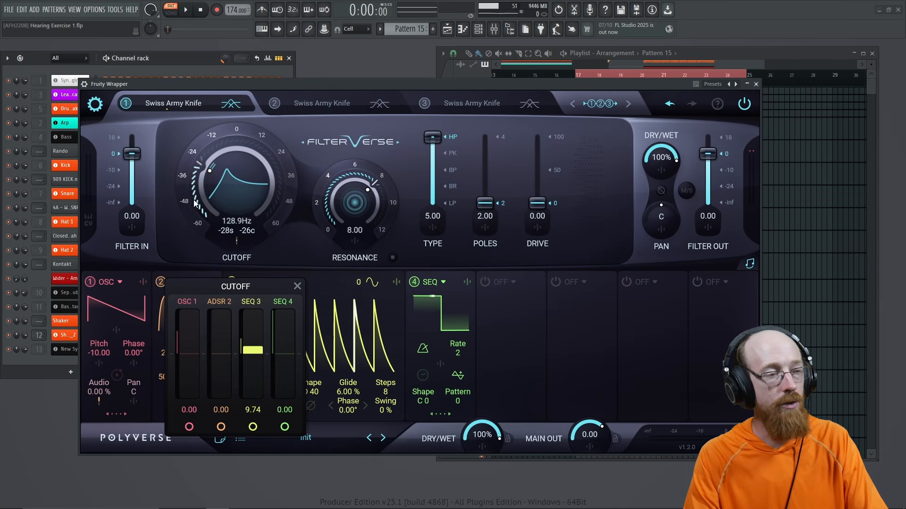
Step: Drop the cutoff to 82.41 Hz (the -36 mark) and add ADSR 2 cutoff modulation of 31.8
left_click(186, 176)
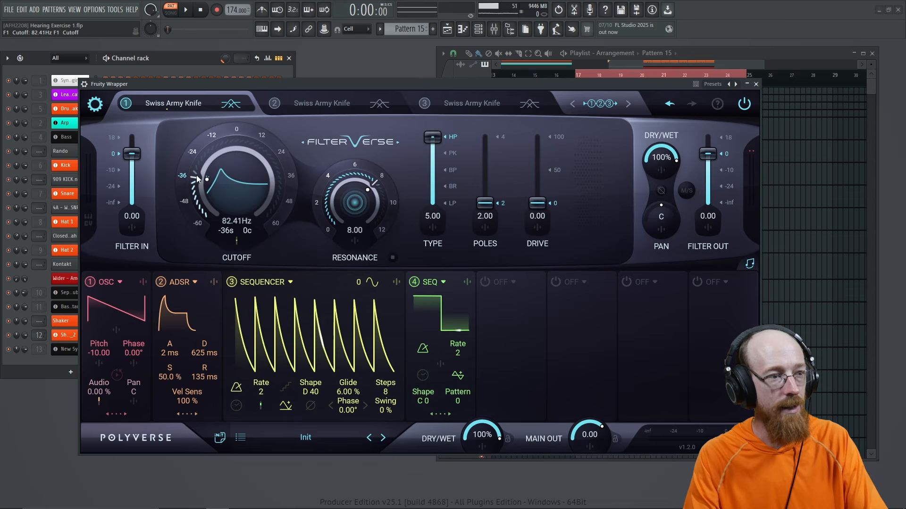
left_click(236, 241)
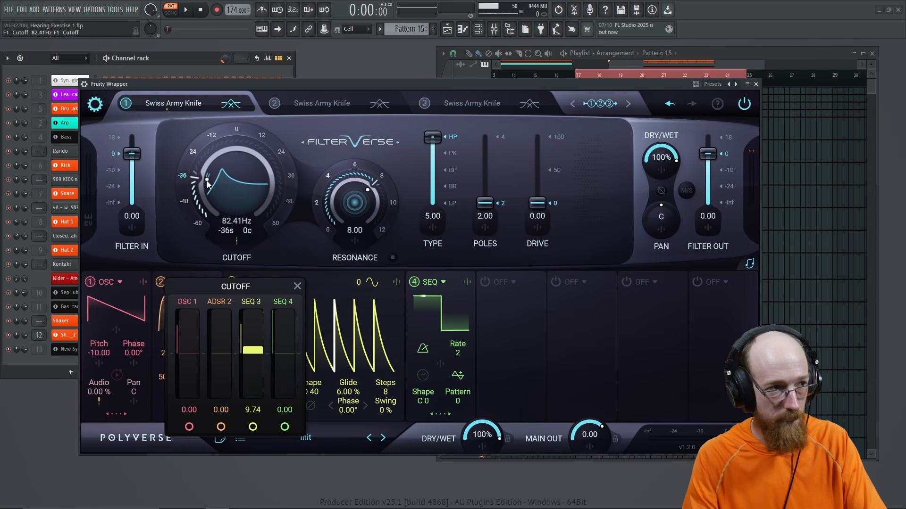
key("space")
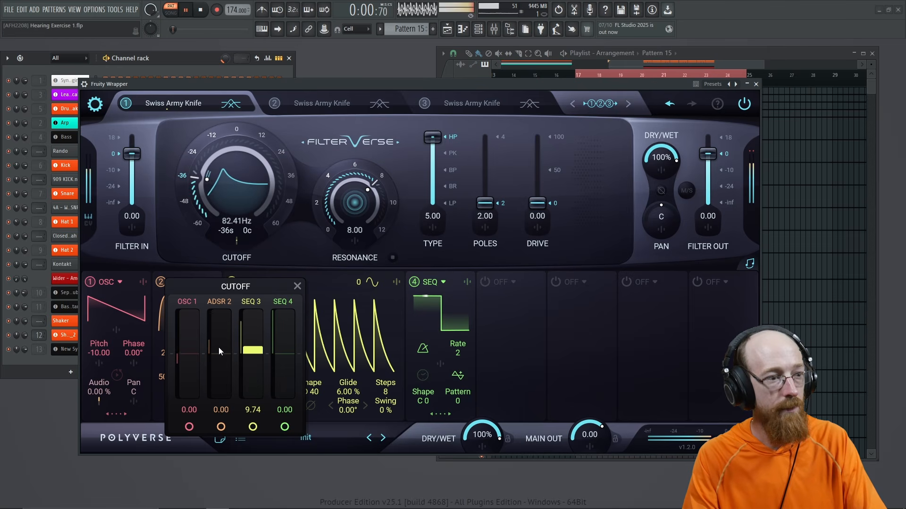
mouse_move(219, 347)
left_mouse_down()
mouse_move(224, 334)
mouse_move(223, 345)
left_mouse_up()
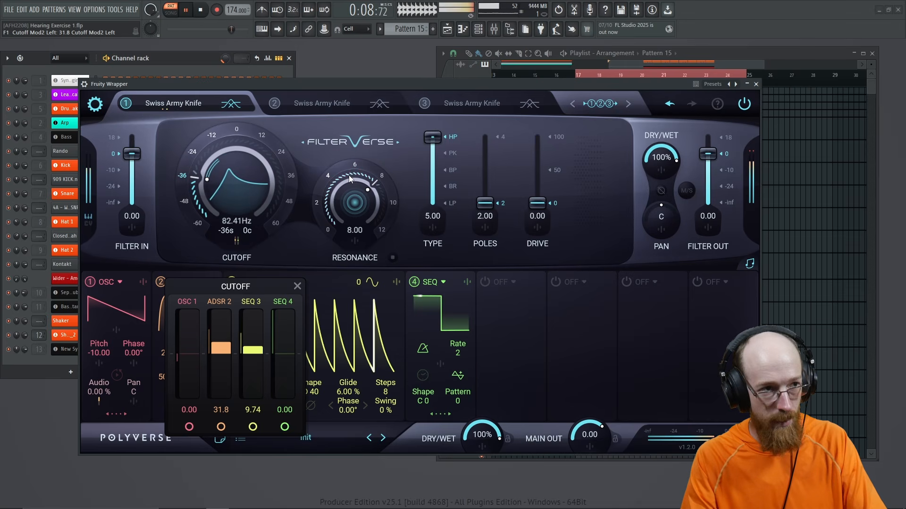
Step: Max the filter drive at 100 and listen to the saturated high-pass at 82.41 Hz
left_click_drag(537, 205, 539, 158)
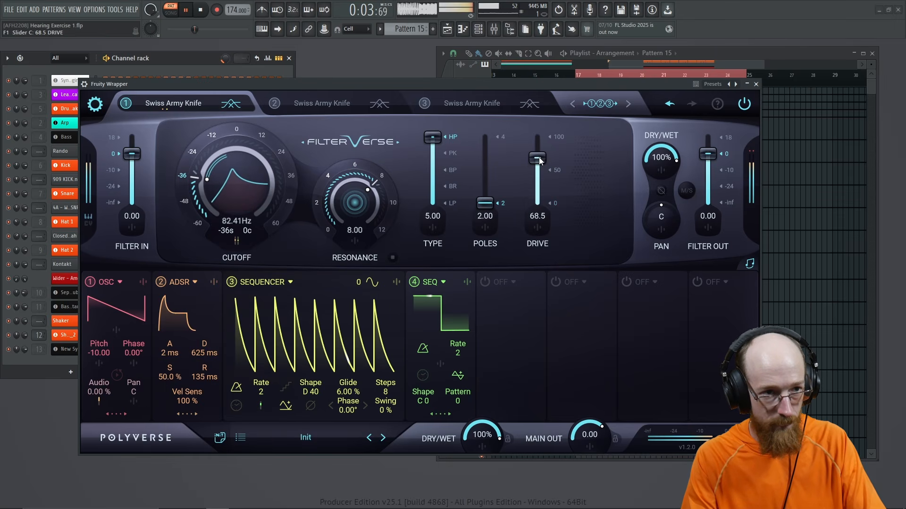
scroll(539, 163, "down", 1)
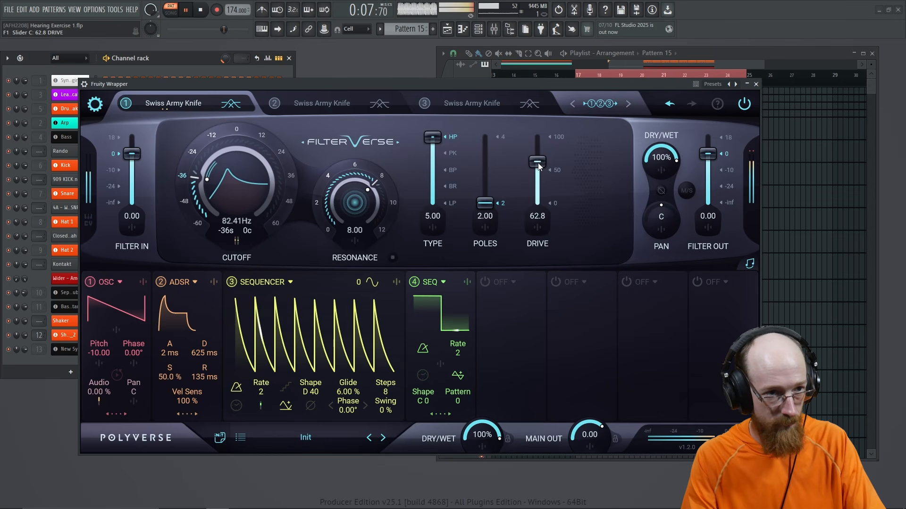
key("space")
left_click_drag(538, 162, 526, 132)
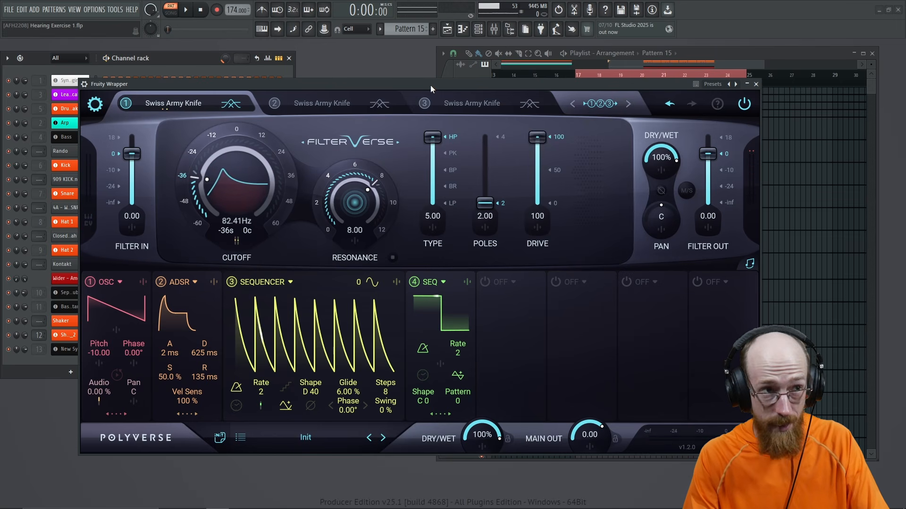
key("space")
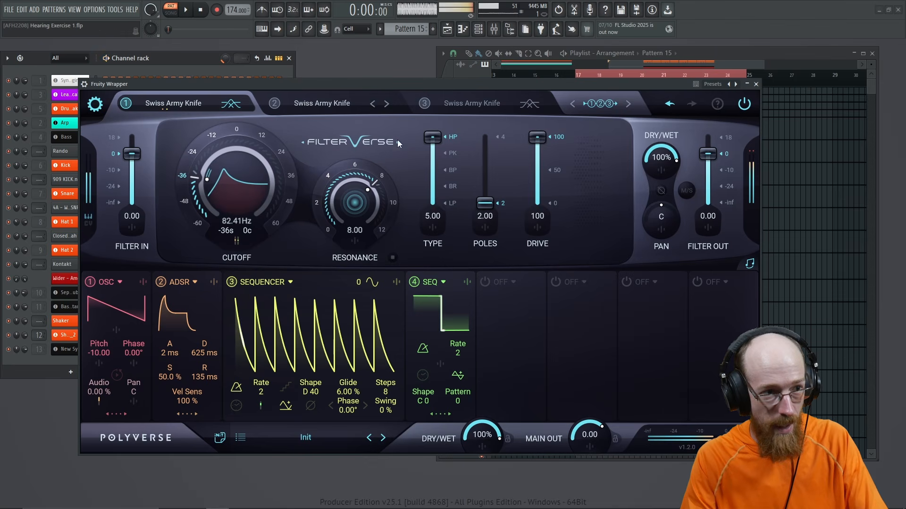
key("space")
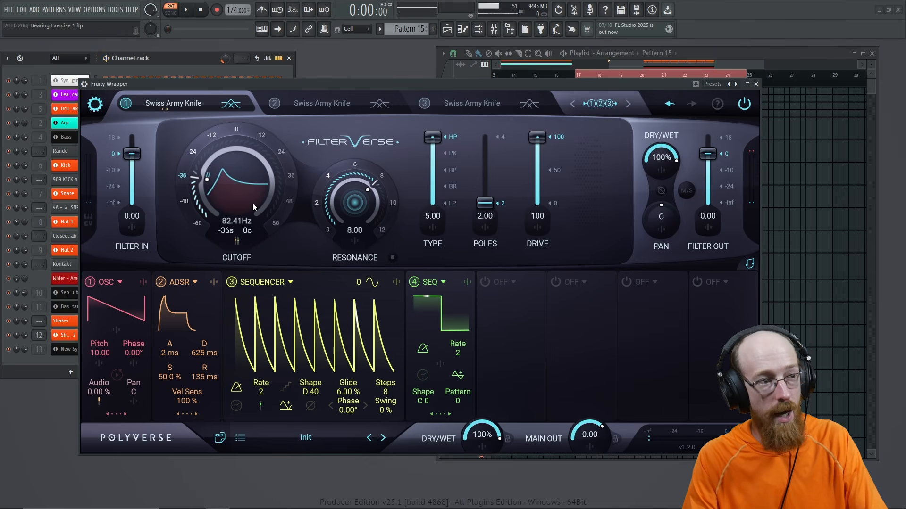
Step: Cut sequencer 3's cutoff modulation down to 1.58
left_click(236, 245)
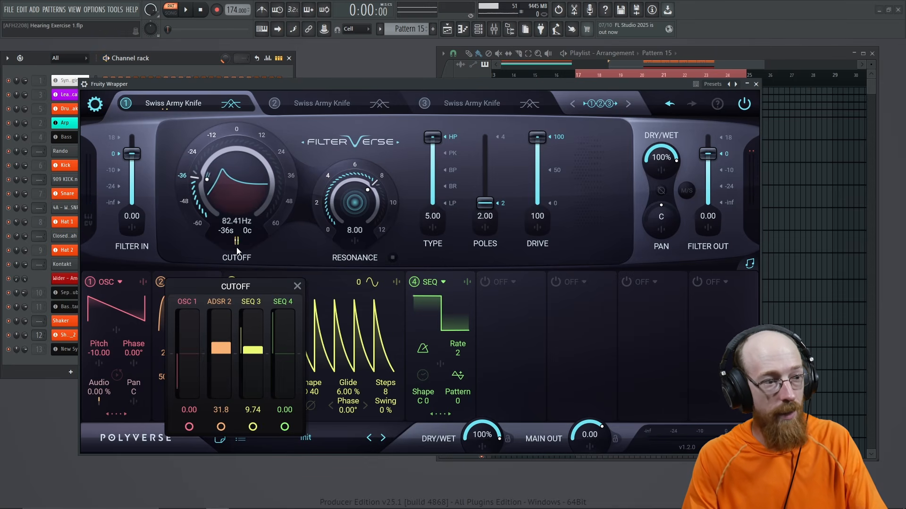
left_click_drag(258, 348, 258, 356)
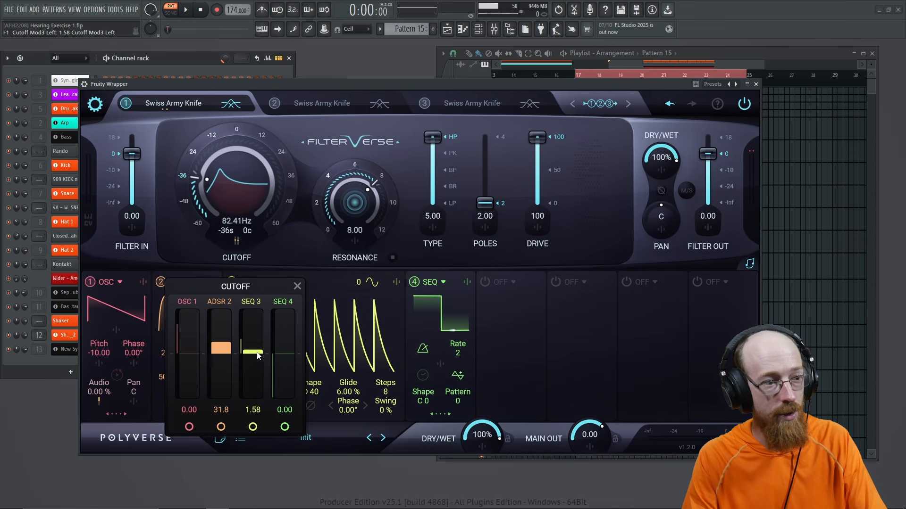
left_click(313, 141)
Step: Raise SEQ 4's modulation of the sequencer rate to 19.5 while auditioning
left_click(260, 404)
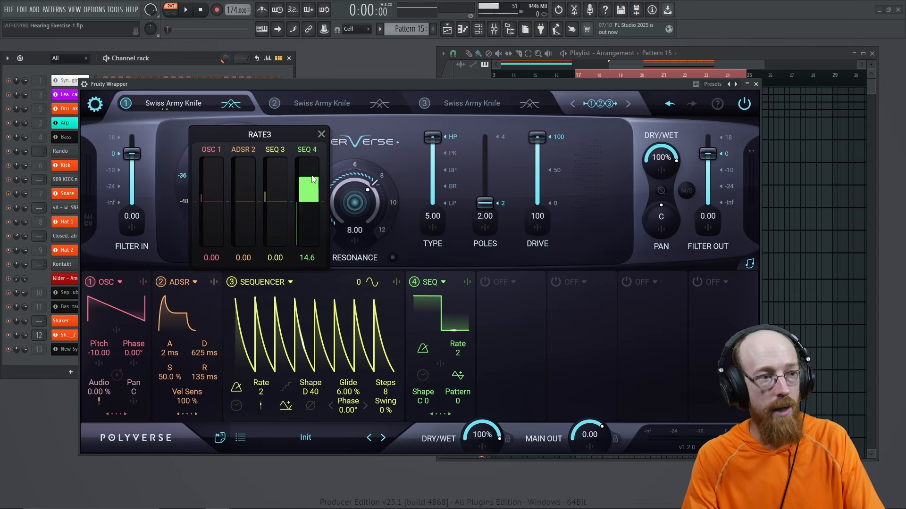
key("space")
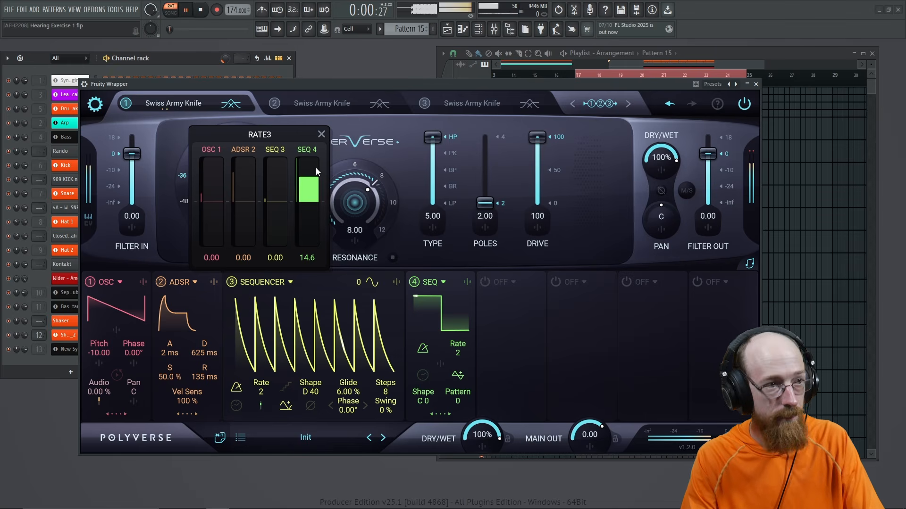
left_click_drag(308, 178, 309, 172)
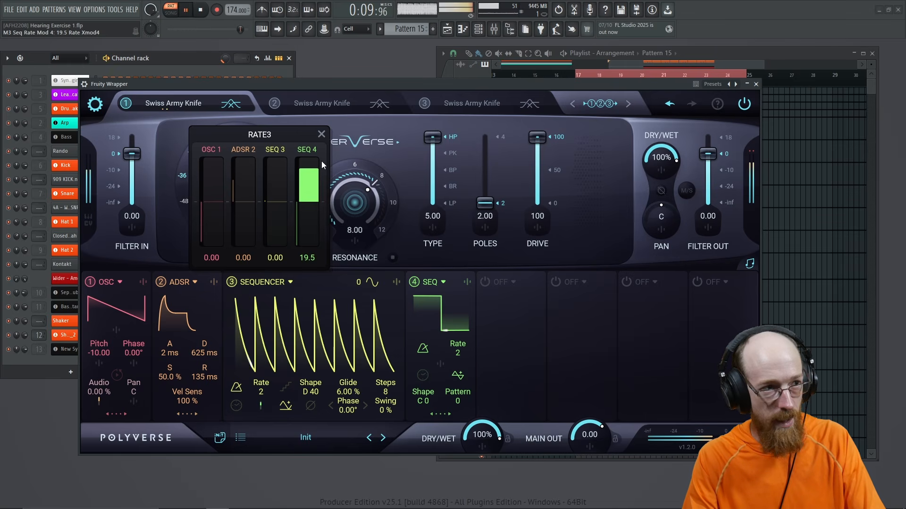
key("space")
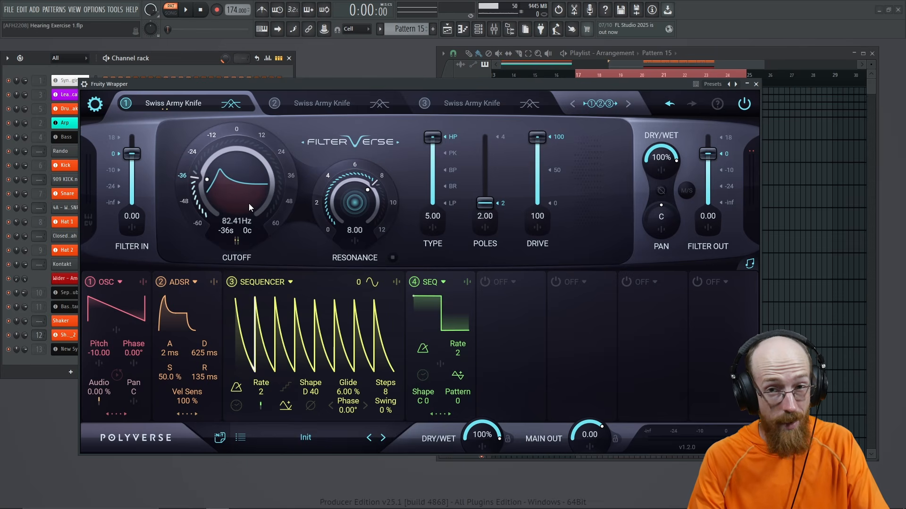
Step: Switch on the fifth modulator and make it an oscillator (OSC 5)
left_click(483, 282)
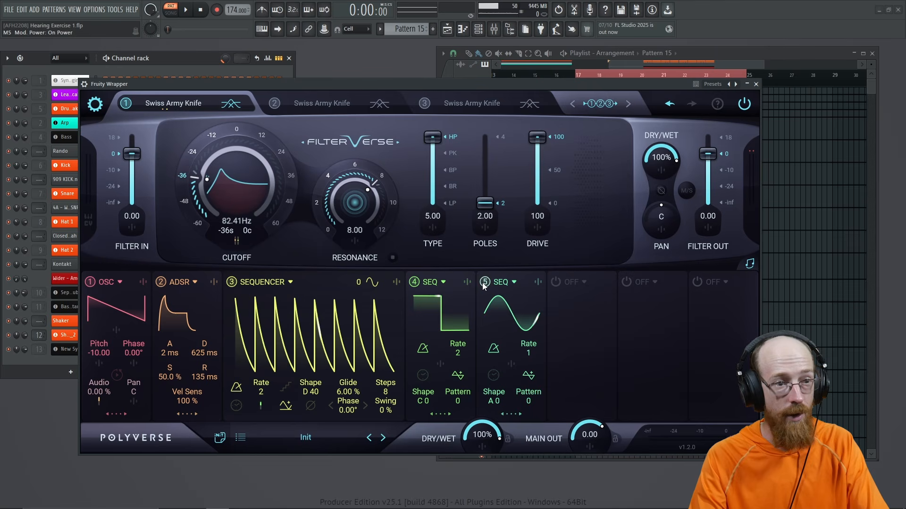
left_click(511, 417)
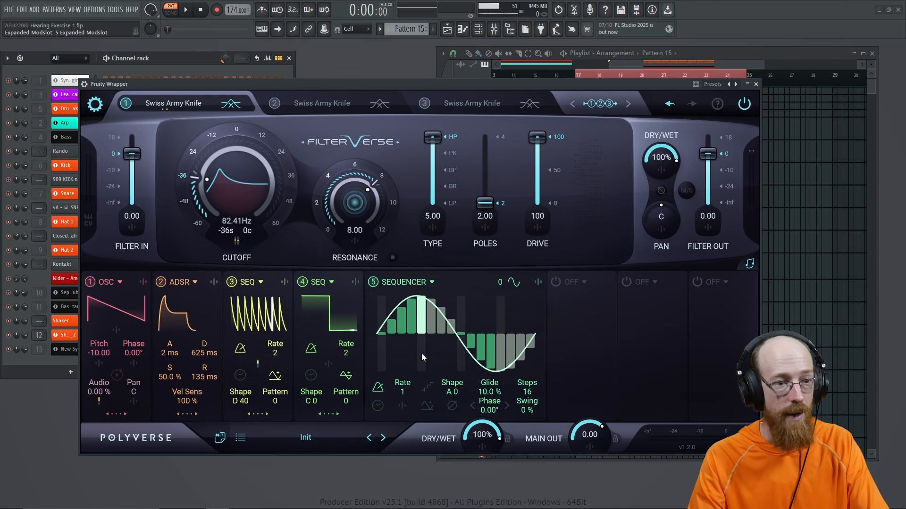
left_click(403, 282)
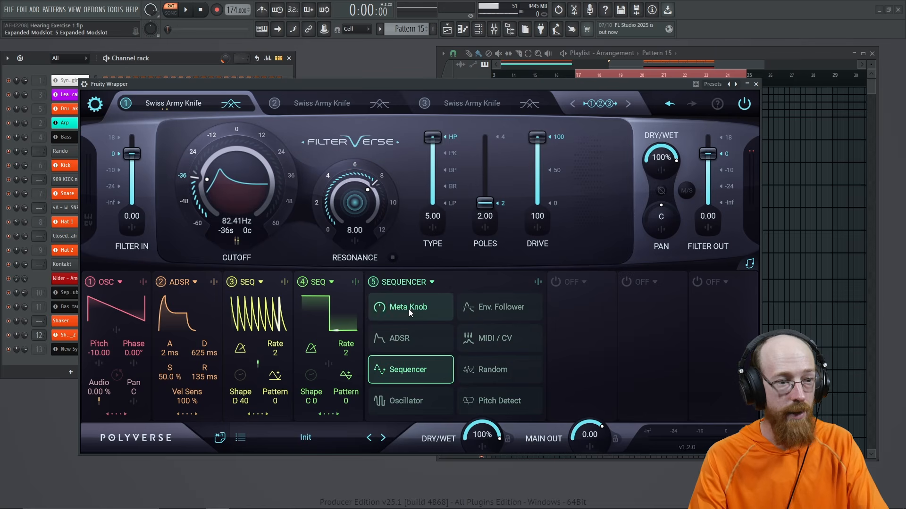
left_click(407, 400)
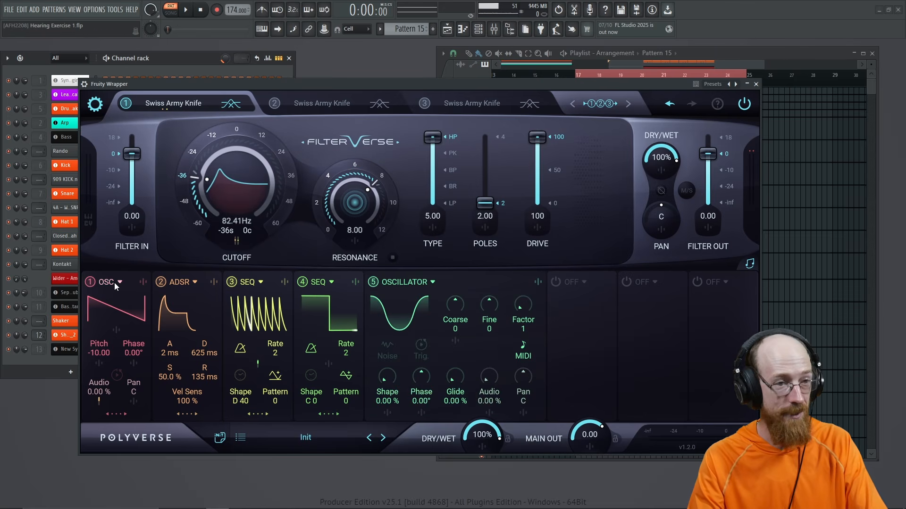
Step: Have OSC 5 cross-modulate the first oscillator by 57.8 and raise its Factor to 32
left_click(145, 282)
left_click_drag(203, 203, 209, 162)
key("space")
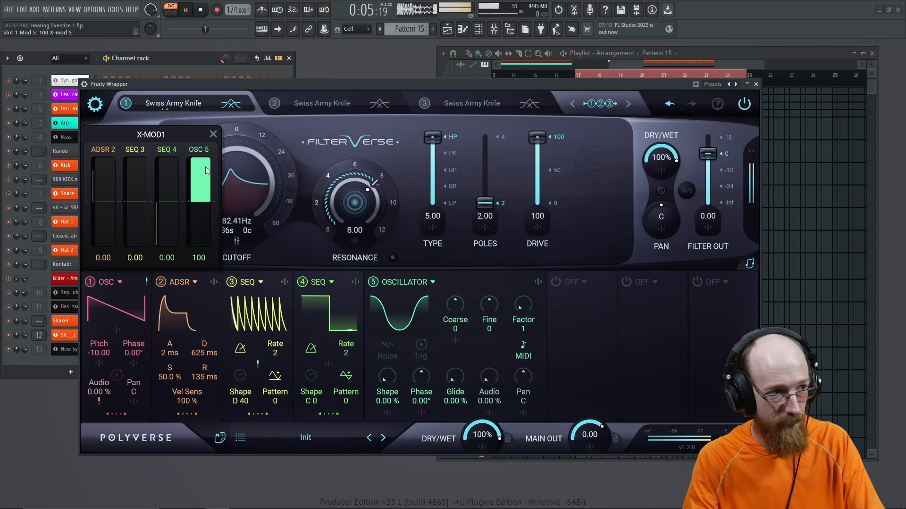
key("space")
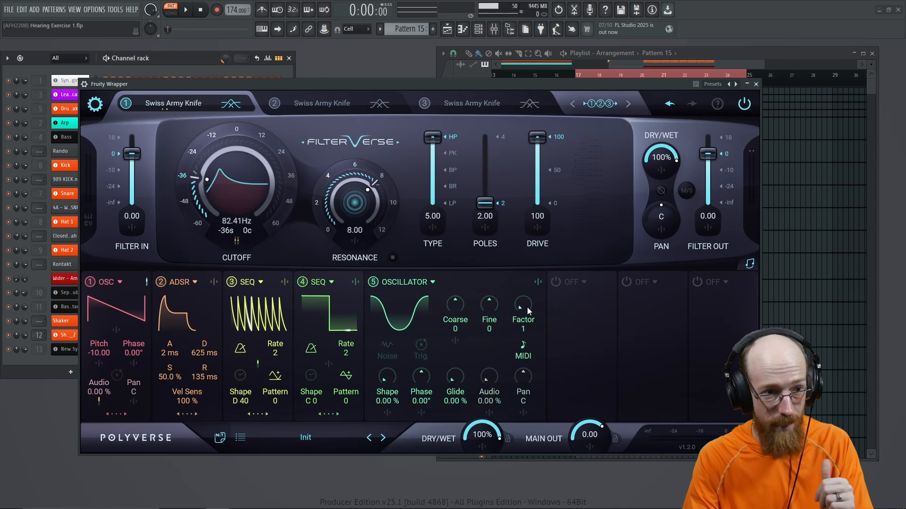
left_click_drag(525, 307, 514, 176)
key("space")
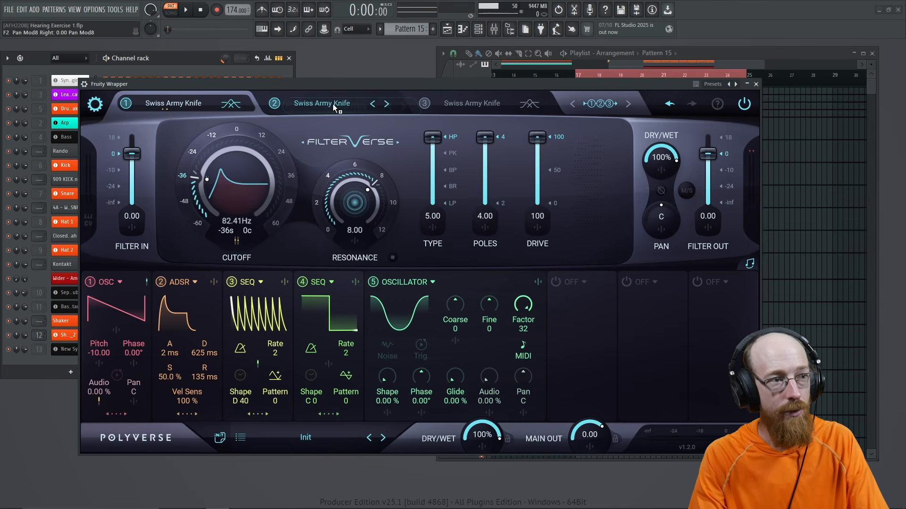
Step: Lower the second filter's drive to 51.4 and listen
left_click(168, 103)
left_click(292, 103)
left_click(212, 101)
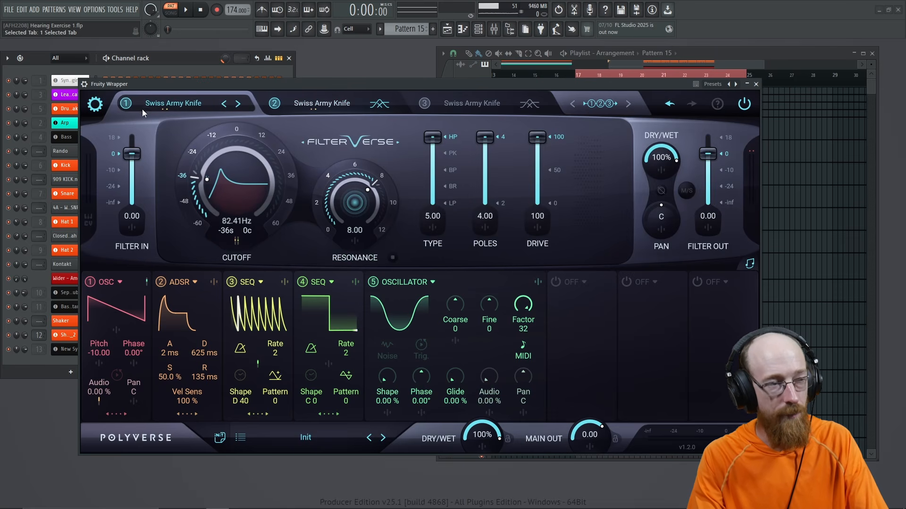
left_click(334, 110)
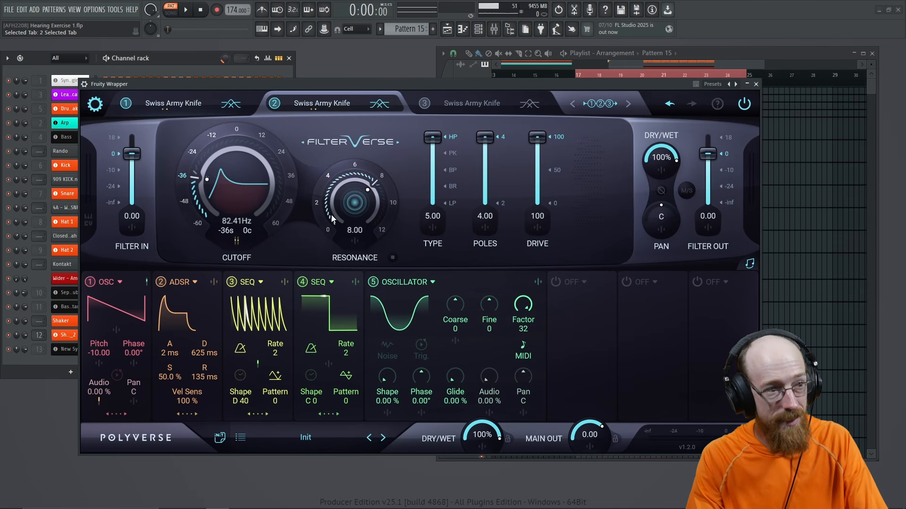
left_click_drag(538, 143, 539, 179)
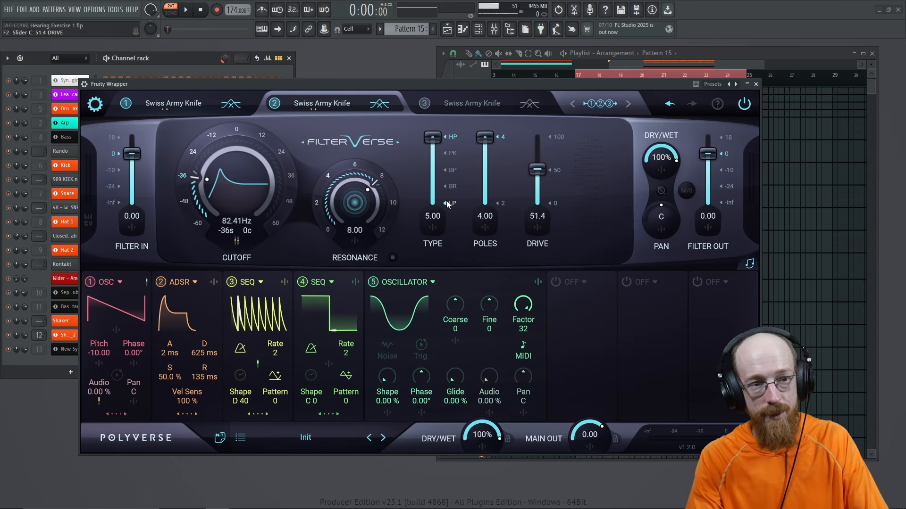
key("space")
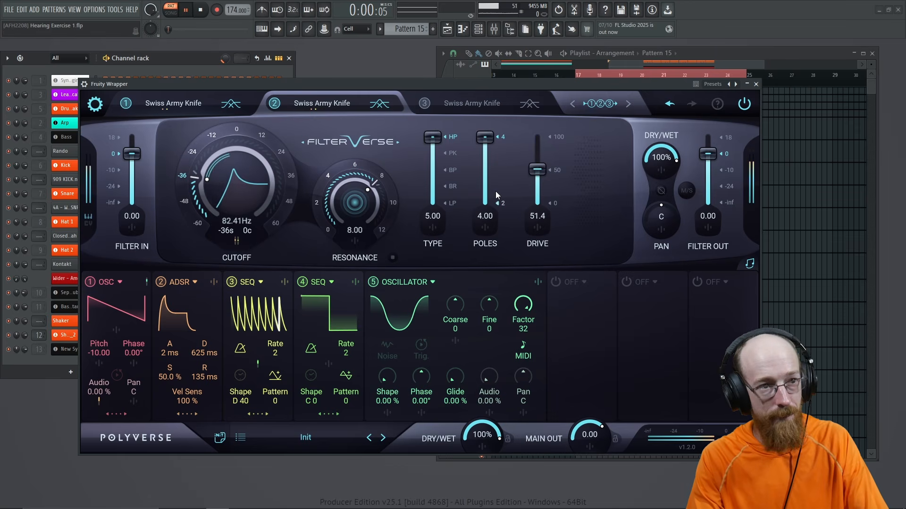
Step: On filter one, cut the OSC 5 cross-modulation from 57.8 to 3.12
left_click(193, 104)
key("space")
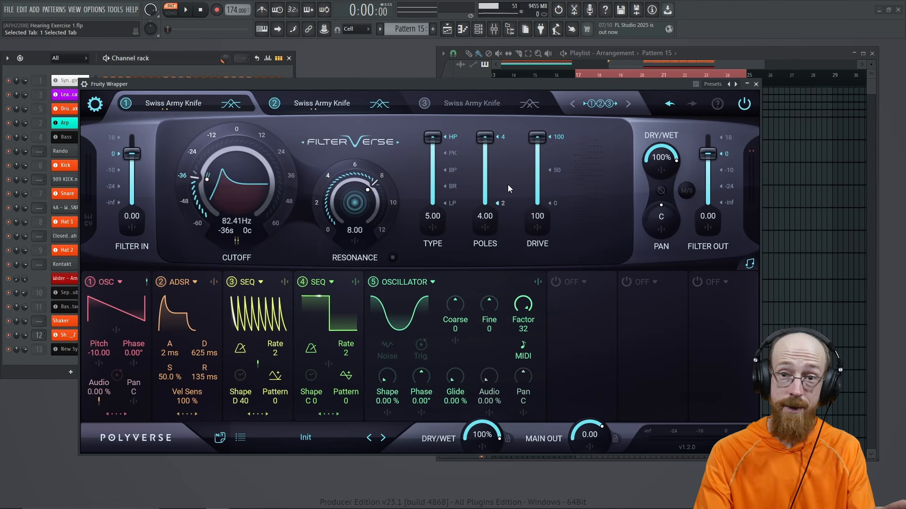
left_click(145, 285)
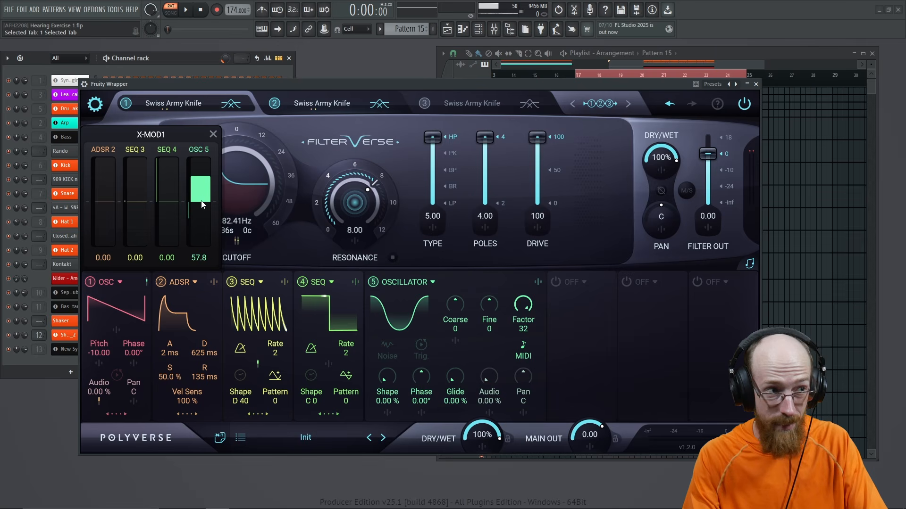
key("space")
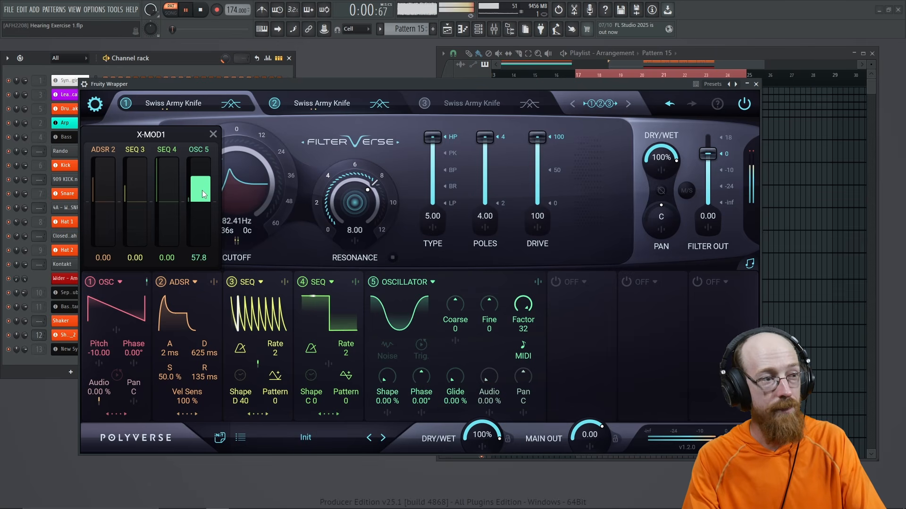
left_click_drag(203, 187, 204, 226)
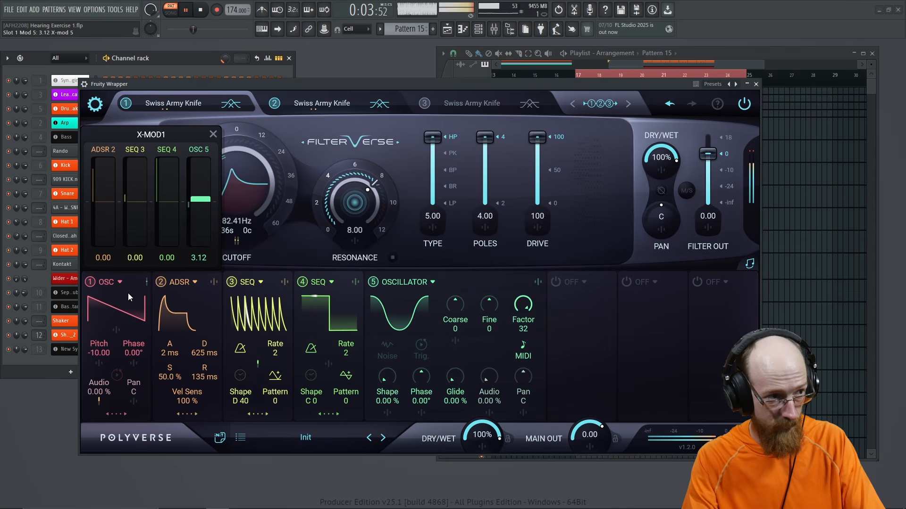
left_click(146, 282)
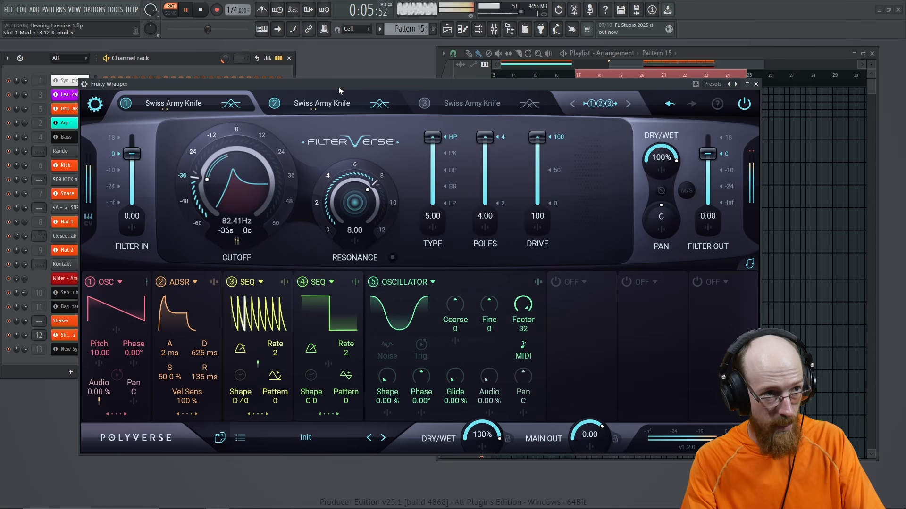
key("space")
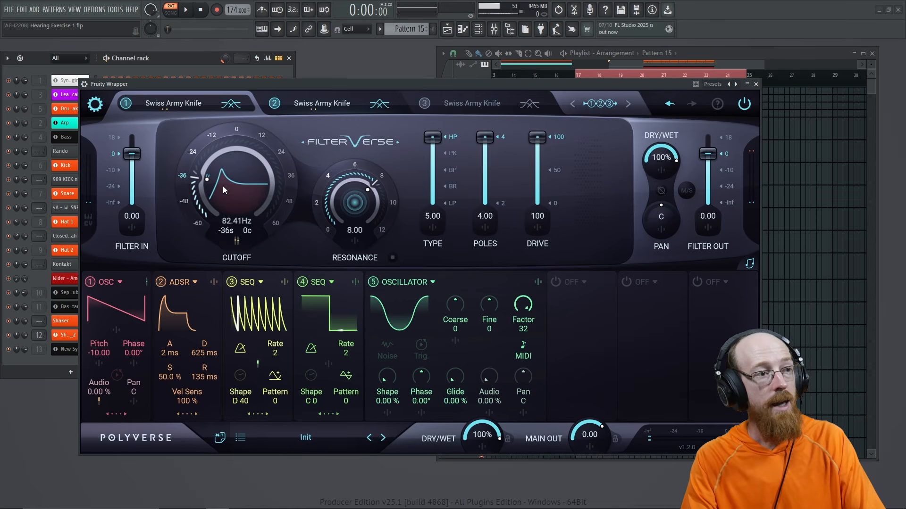
Step: Set the second filter's ADSR 2 cutoff modulation to 41.2
left_click(322, 106)
left_click(236, 242)
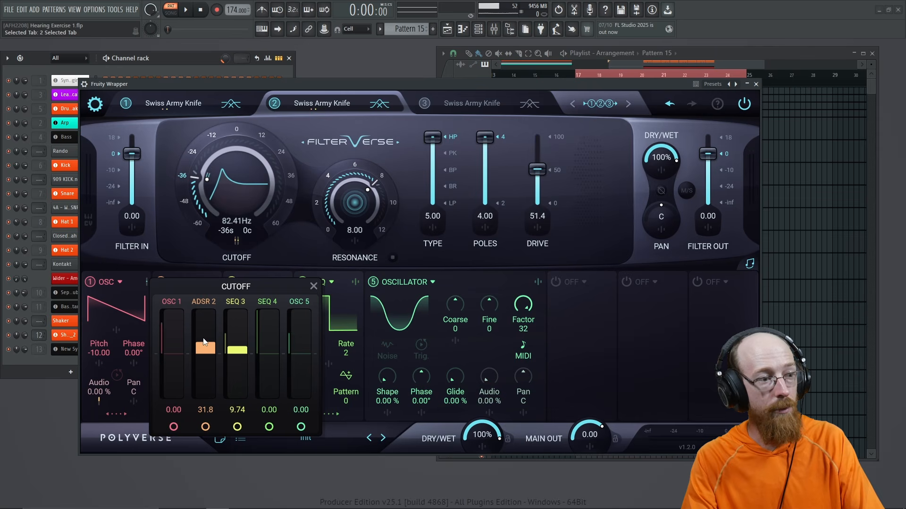
left_click_drag(205, 347, 204, 336)
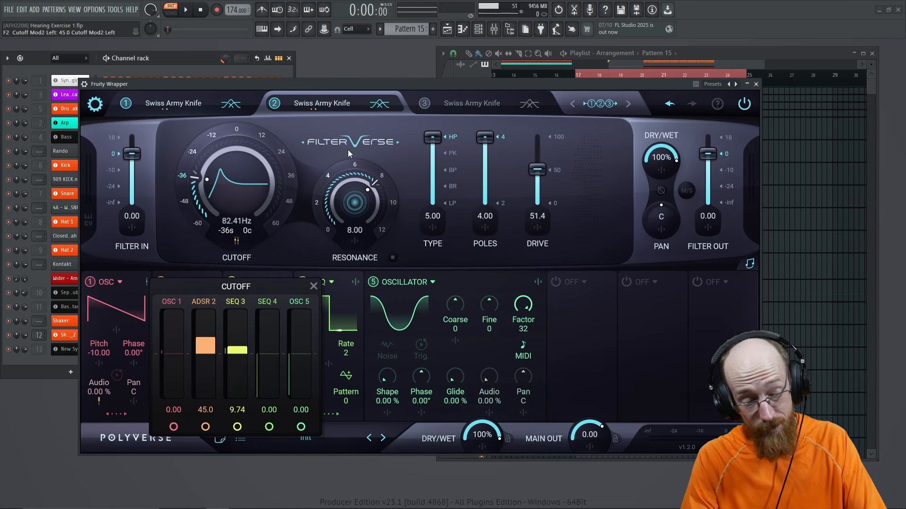
key("space")
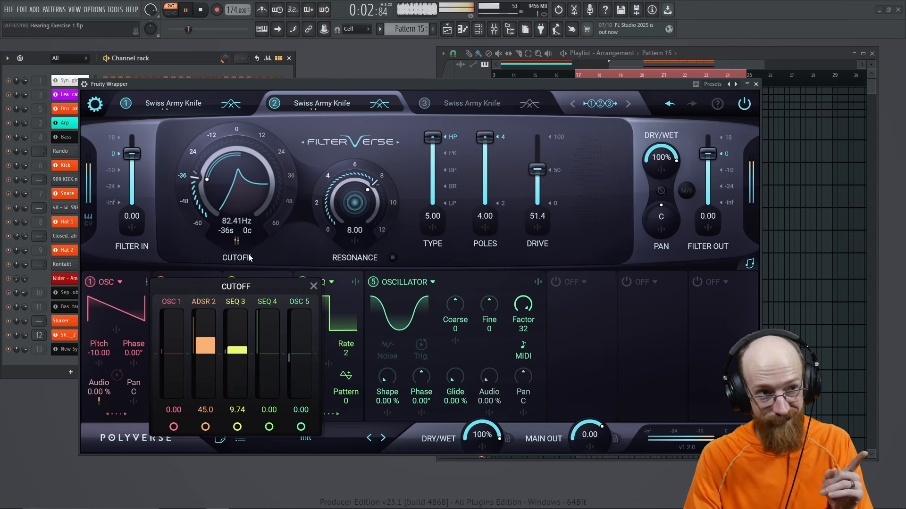
left_click(237, 241)
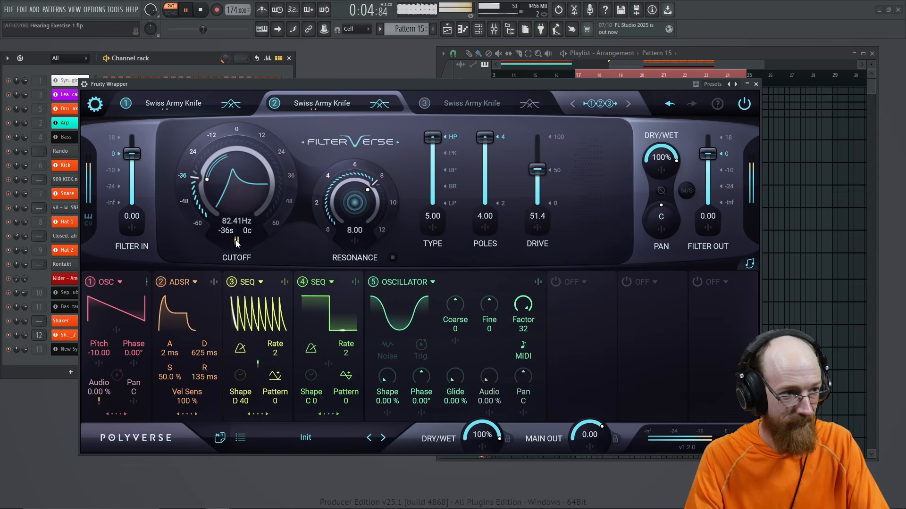
left_click(237, 242)
mouse_move(206, 341)
left_mouse_down()
mouse_move(207, 350)
mouse_move(208, 340)
left_mouse_up()
key("space")
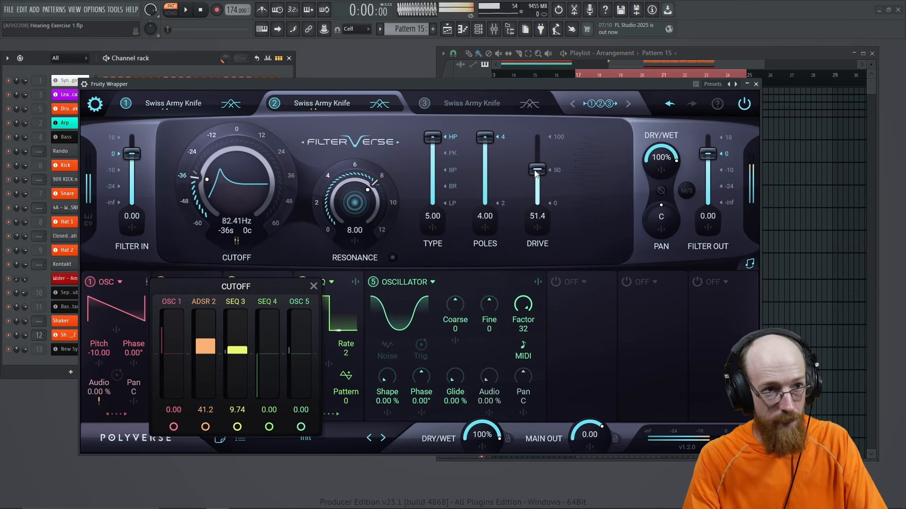
Step: Set the drive to 64.7 on filter one and 58.0 on filter two, then compare by ear
left_click(185, 109)
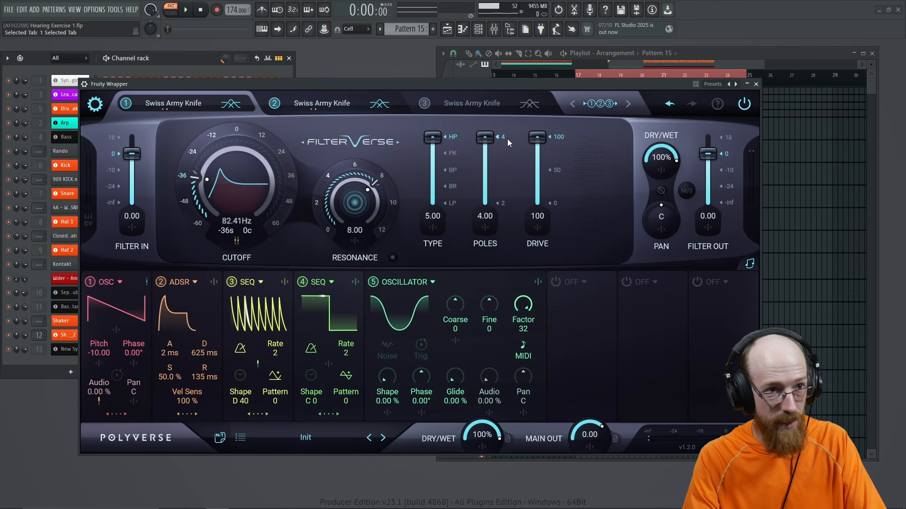
mouse_move(537, 169)
left_mouse_down()
mouse_move(537, 146)
mouse_move(538, 156)
left_mouse_up()
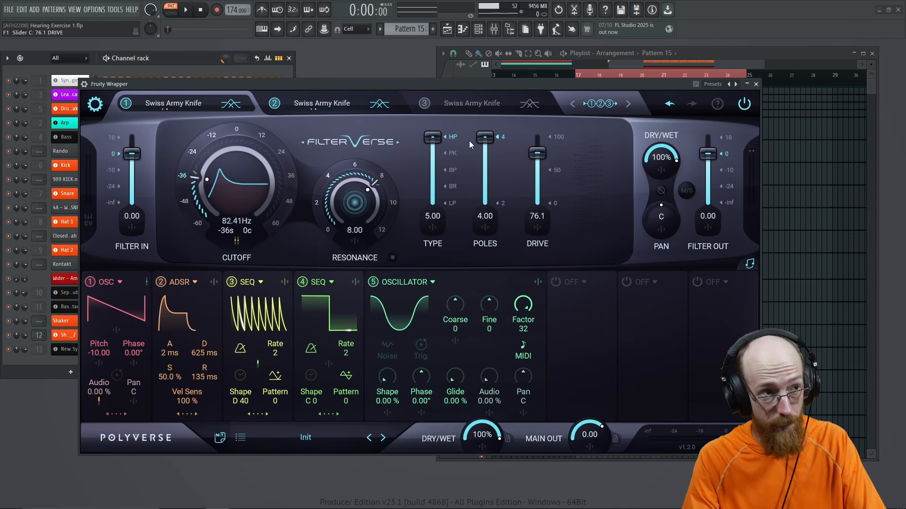
key("space")
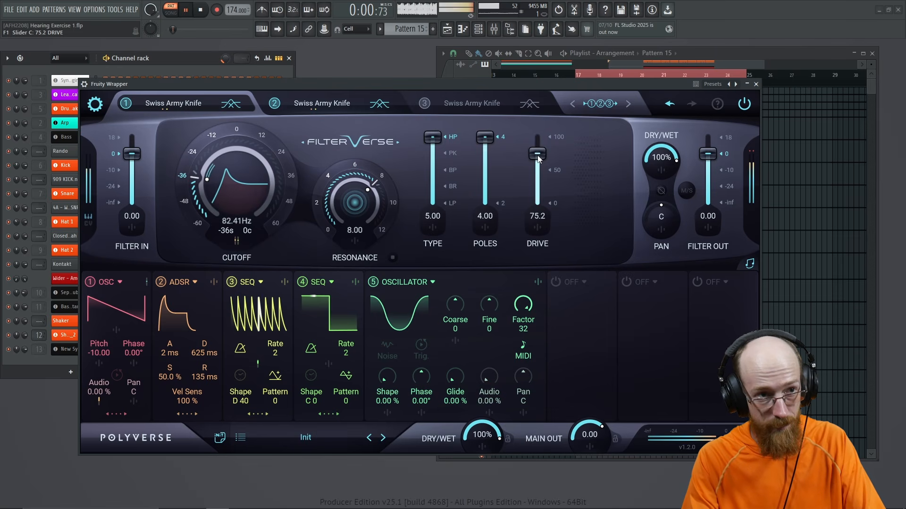
left_click_drag(537, 155, 538, 161)
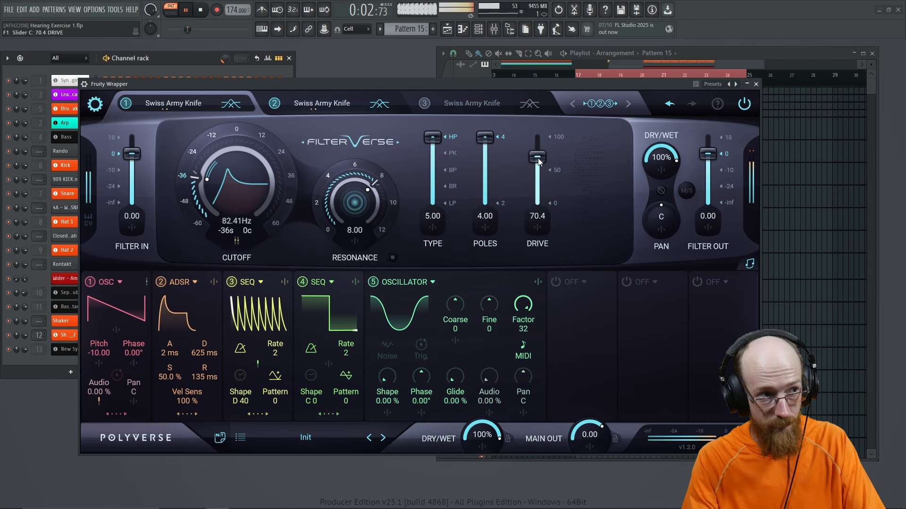
left_click(337, 110)
mouse_move(537, 172)
left_mouse_down()
mouse_move(538, 157)
mouse_move(537, 182)
mouse_move(537, 166)
left_mouse_up()
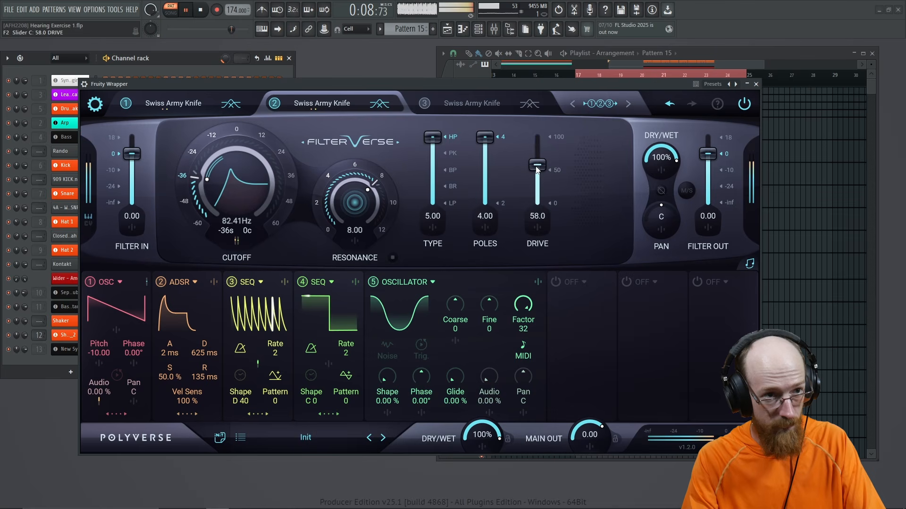
left_click(178, 105)
left_click_drag(541, 157, 537, 162)
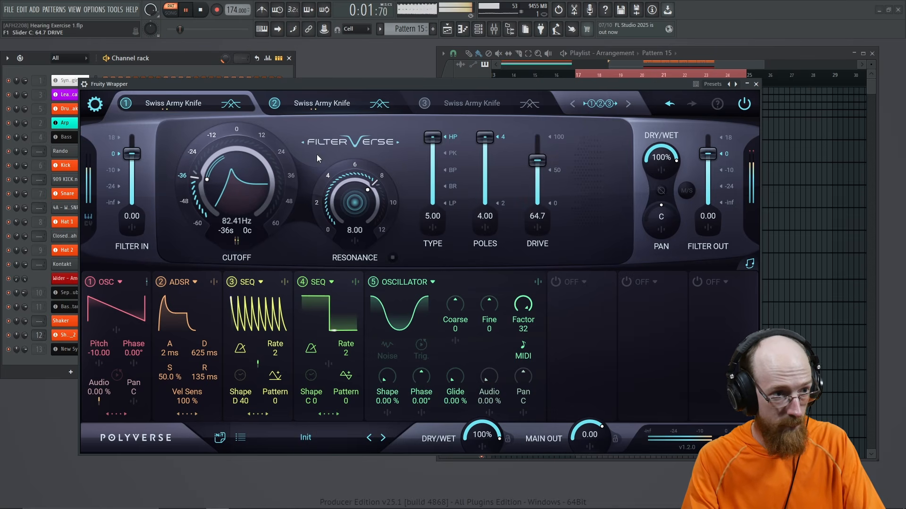
key("space")
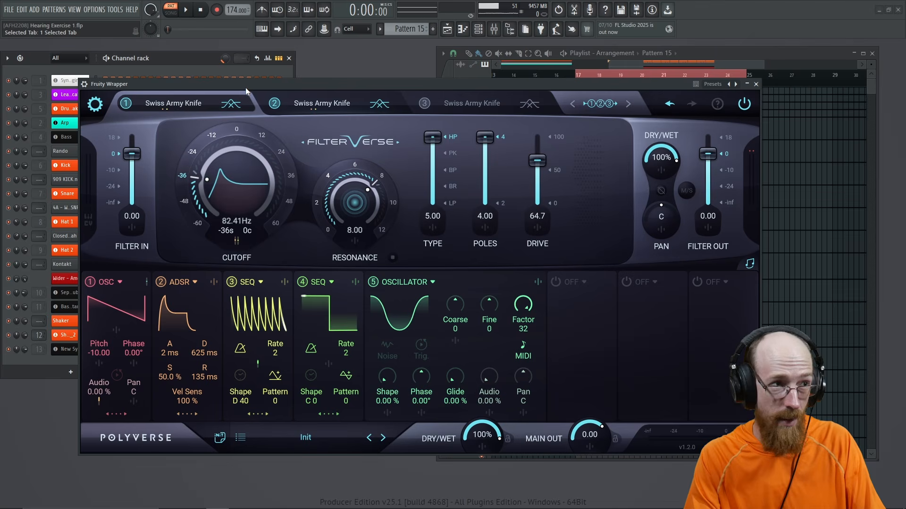
key("space")
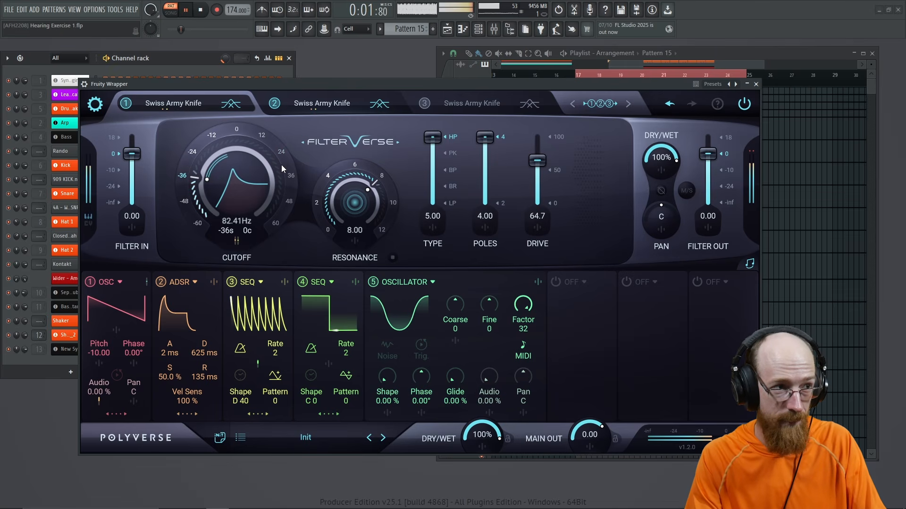
key("space")
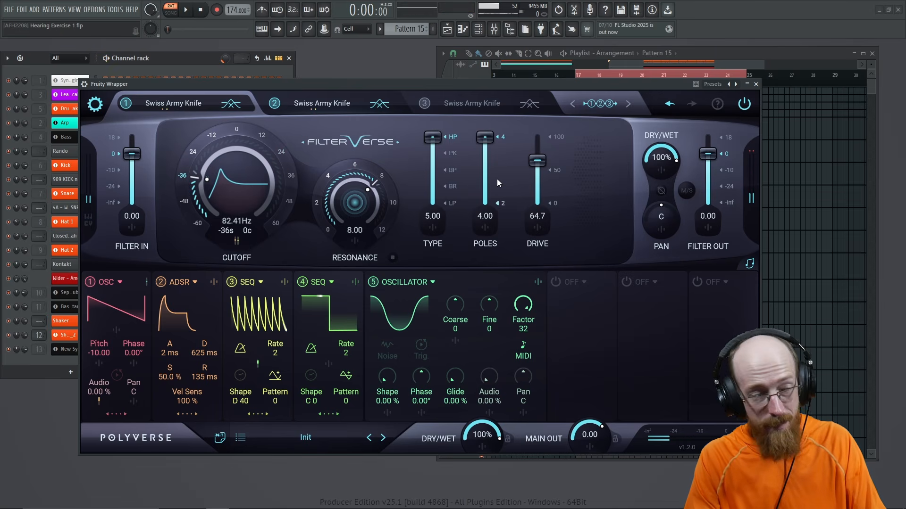
Step: Make slot 3 an Equalize filter with a low-type band cut to -18.0 dB
left_click(474, 104)
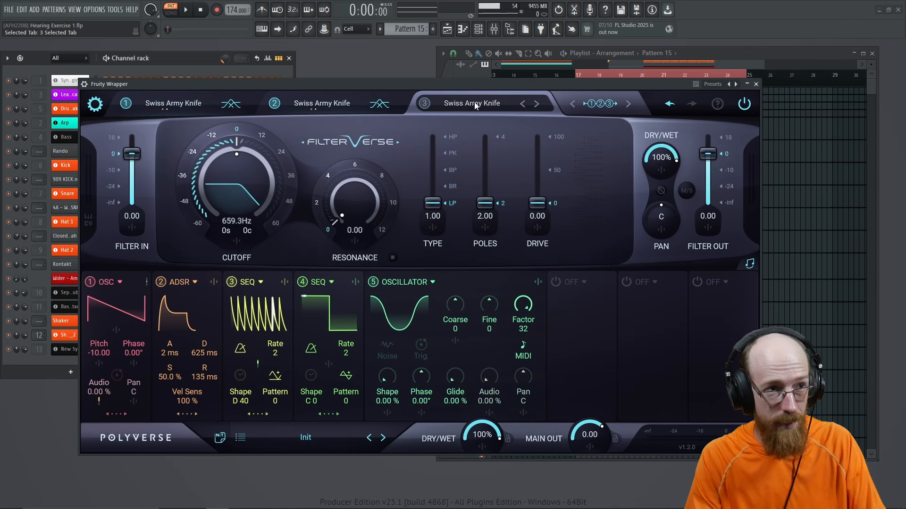
left_click(474, 103)
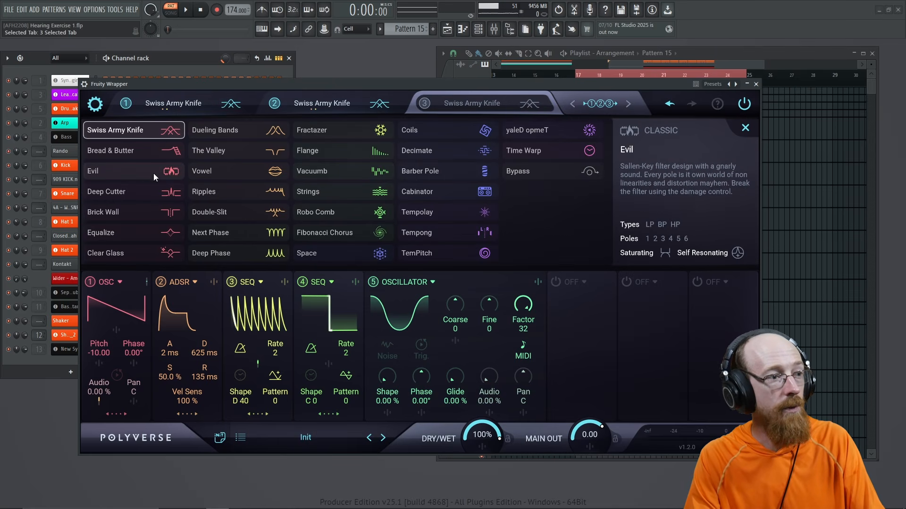
left_click(129, 237)
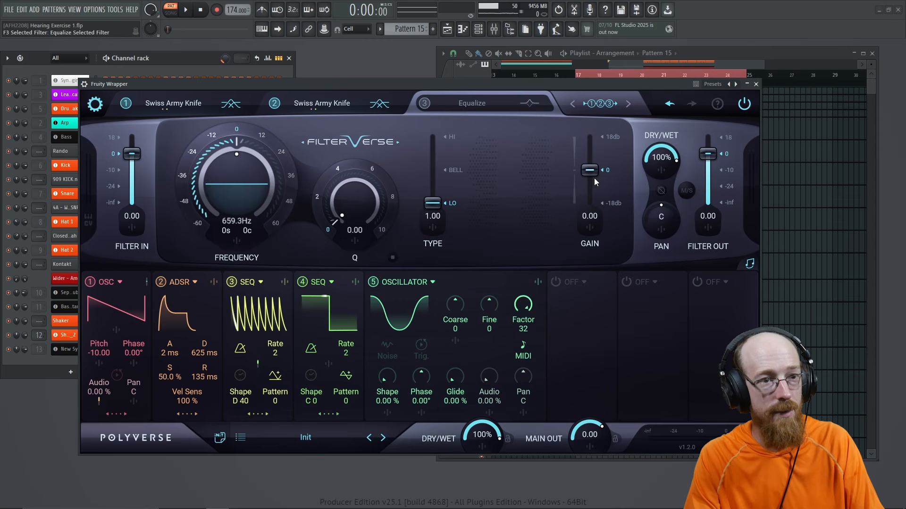
left_click_drag(591, 171, 594, 207)
left_click_drag(432, 203, 441, 228)
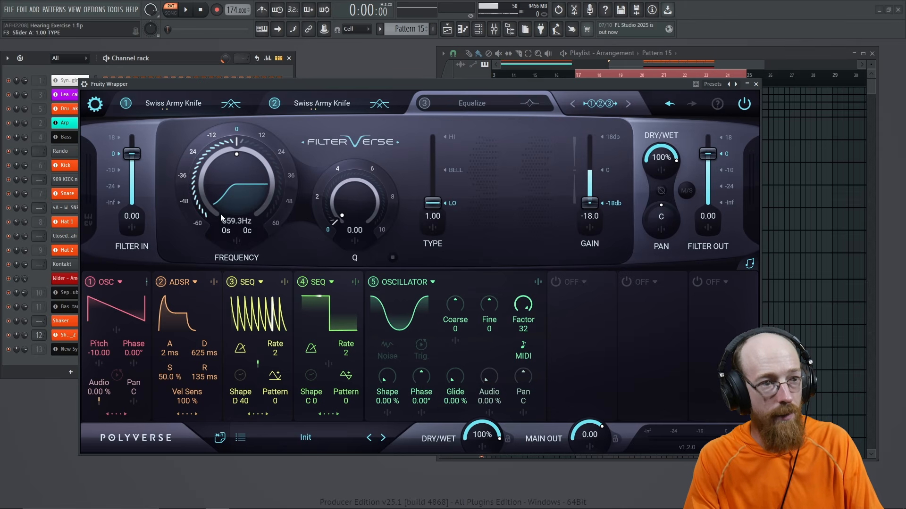
Step: Sharpen the band to Q 9.81 at 172.2 Hz and audition it
left_click_drag(353, 205, 351, 143)
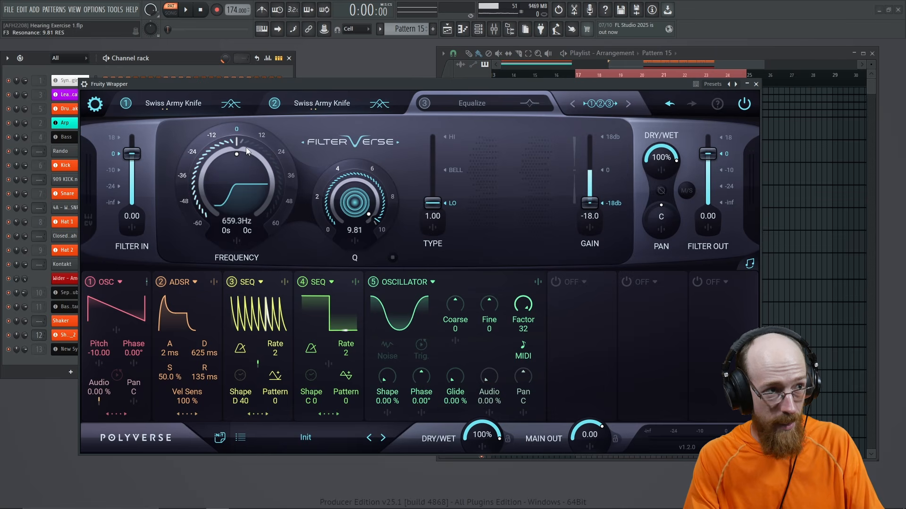
left_click_drag(246, 147, 224, 171)
key("space")
key("space")
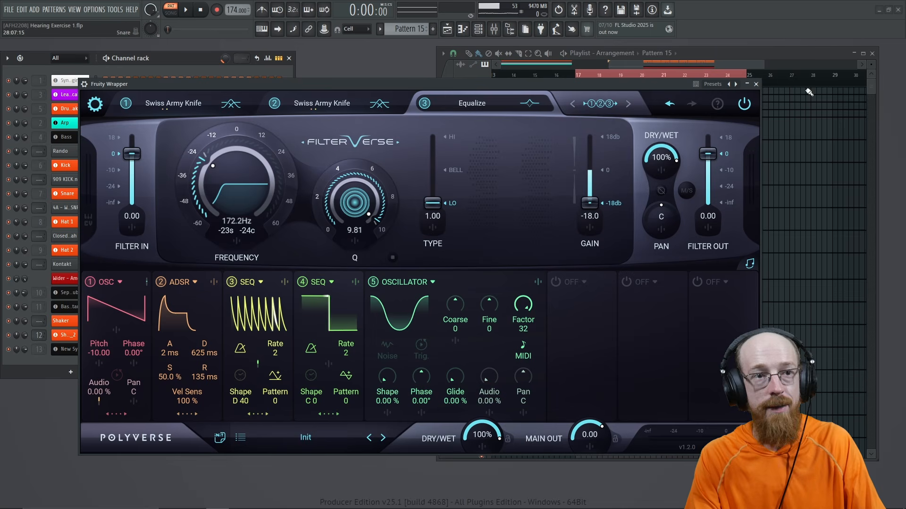
Step: Play the song-mode arrangement from bar 17 several times to hear the new filter settings
left_click_drag(645, 84, 841, 96)
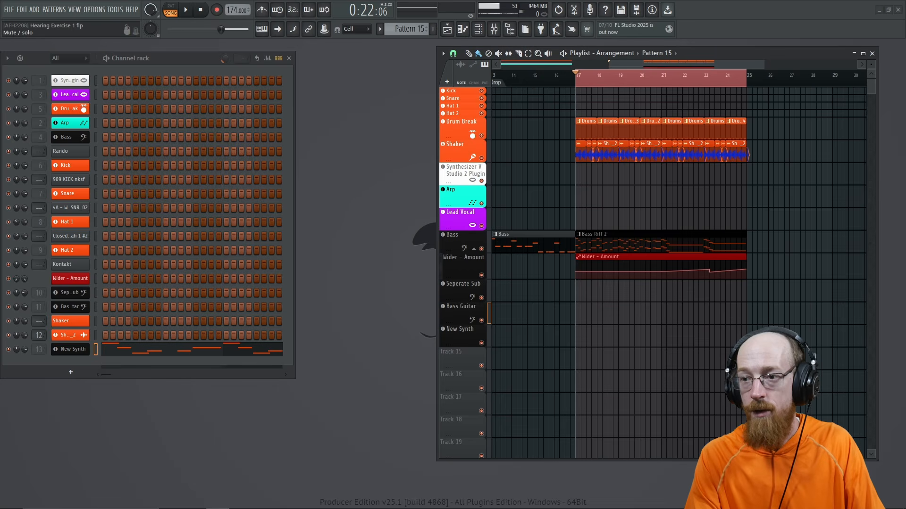
key("space")
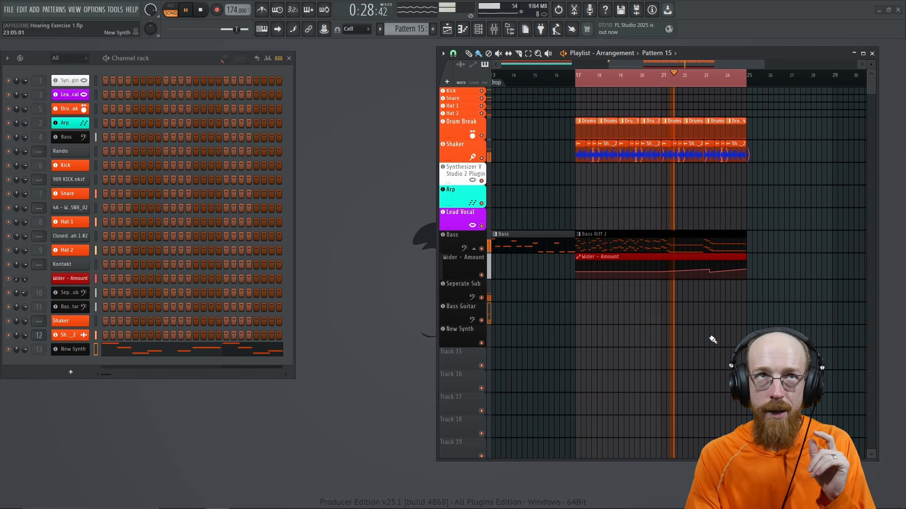
key("space")
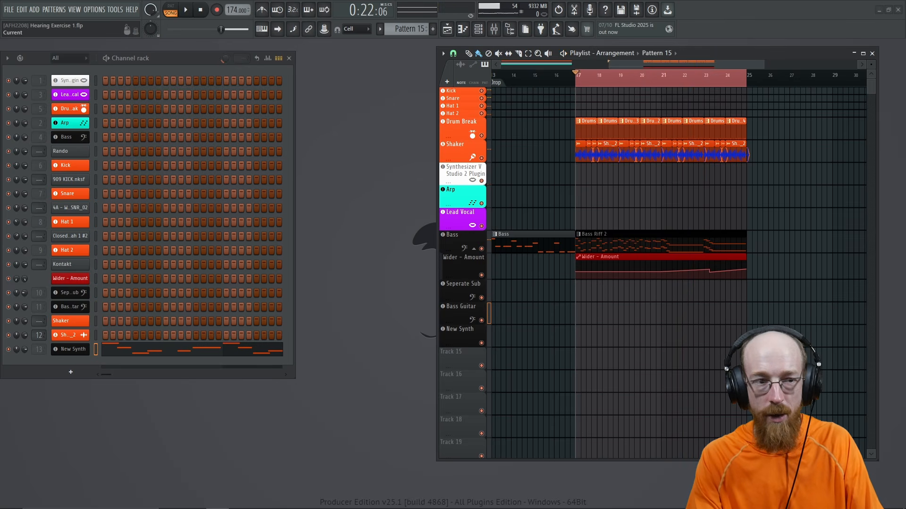
key("space")
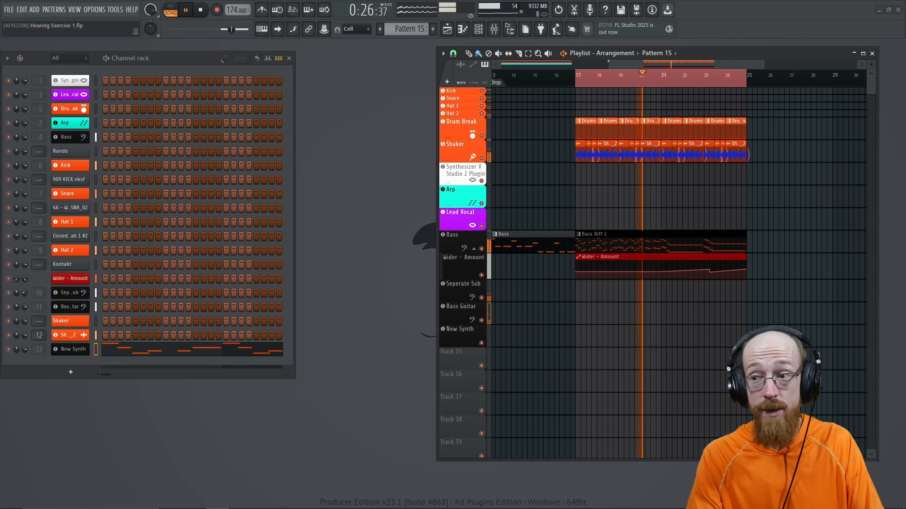
key("space")
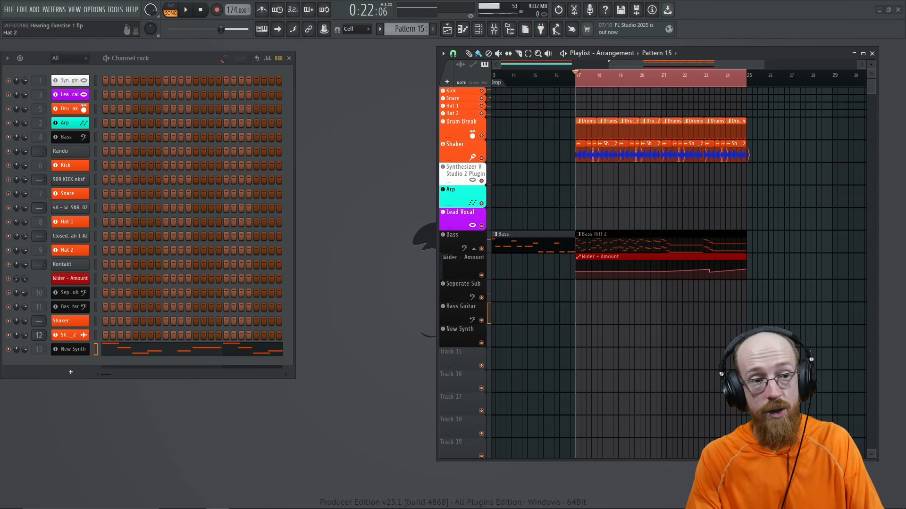
key("space")
key("space")
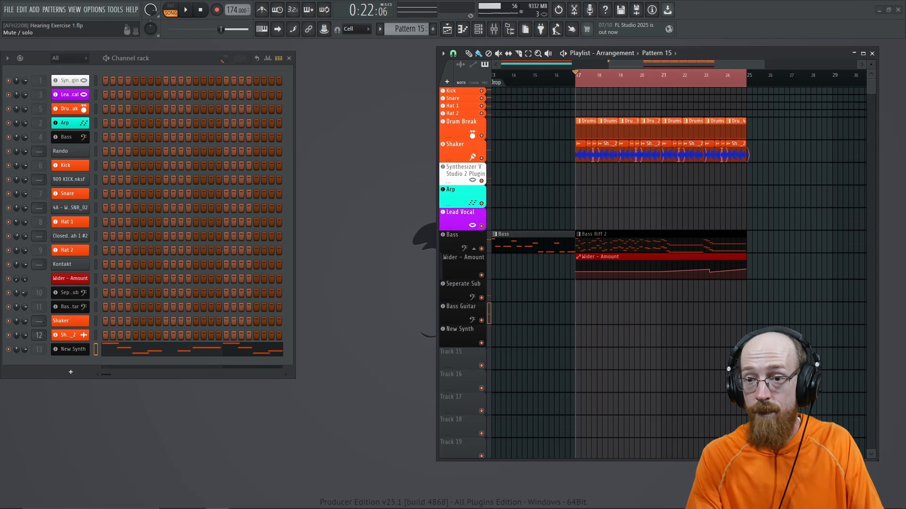
key("space")
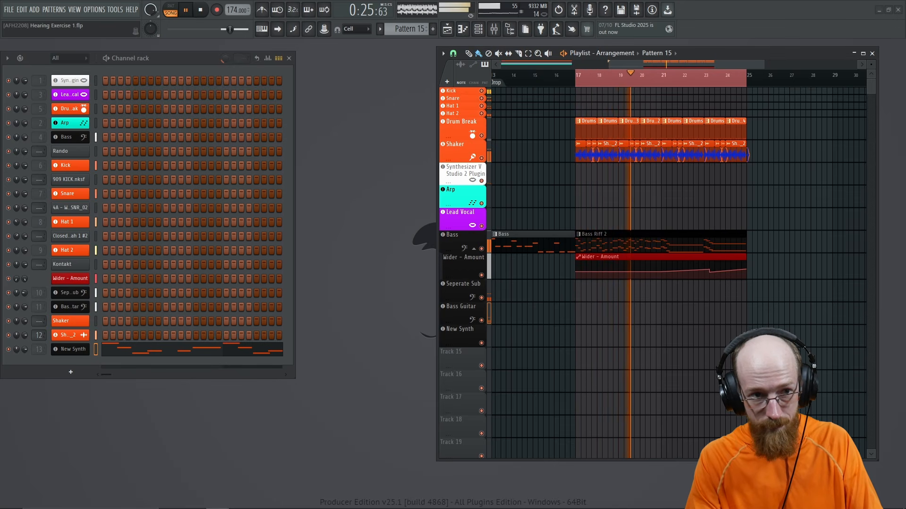
key("space")
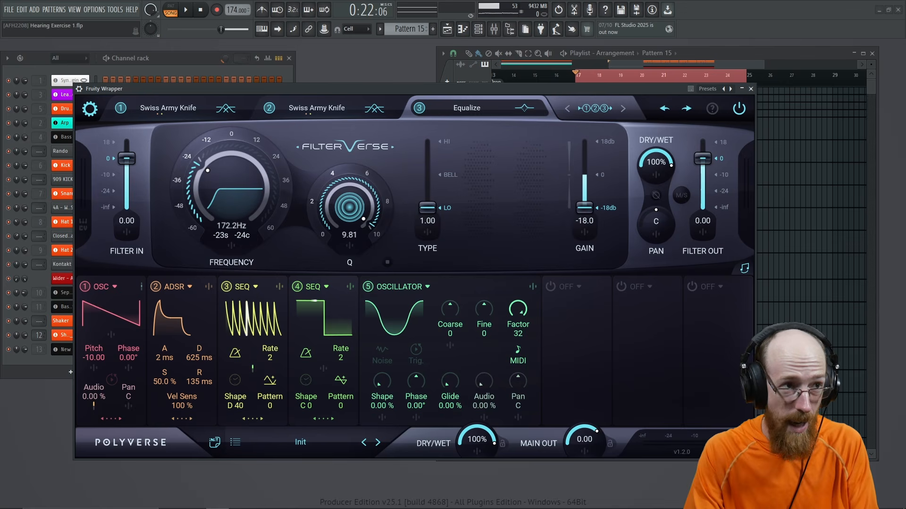
Step: Select FilterVerse's first filter tab and briefly play the pattern in PAT mode
left_click(293, 113)
left_click(188, 110)
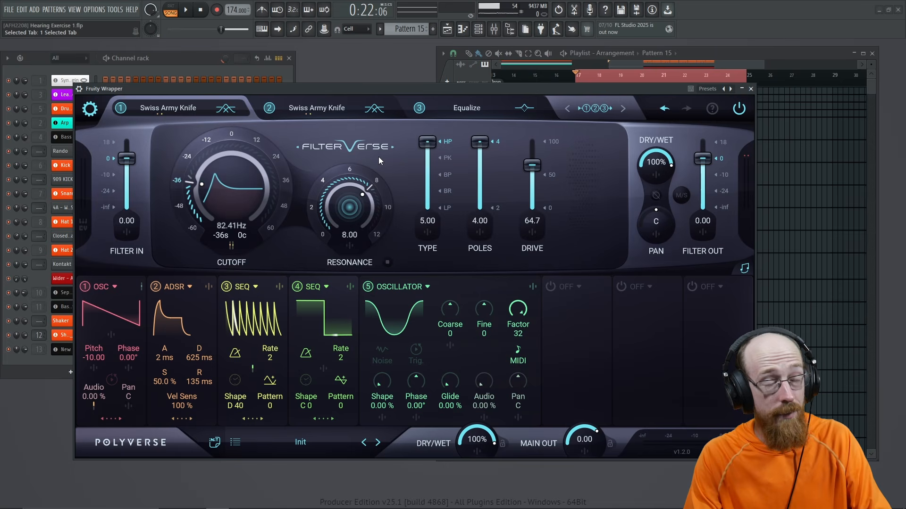
left_click(171, 8)
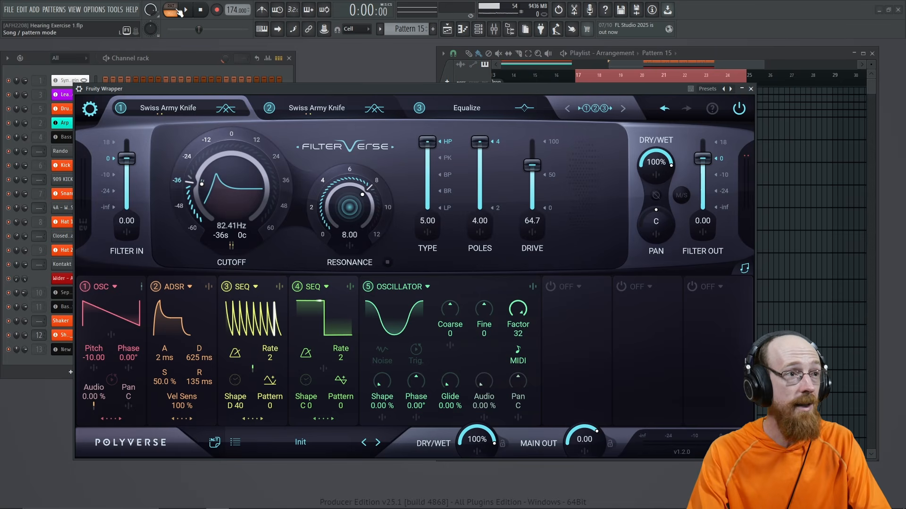
left_click(186, 9)
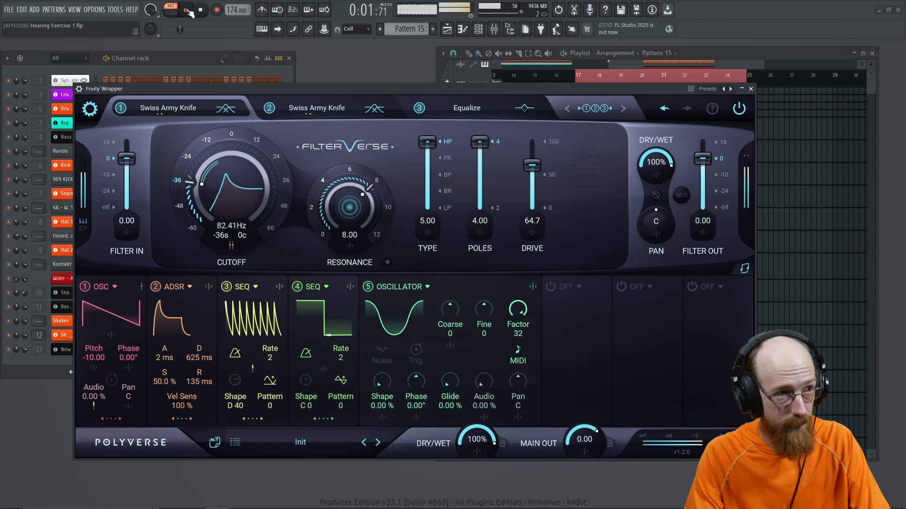
left_click(188, 10)
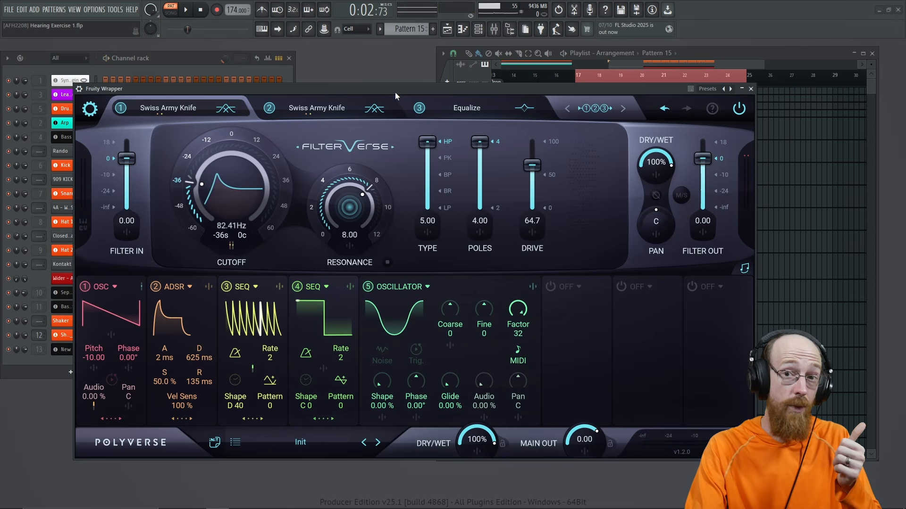
Step: Audition ADSR 2 cutoff modulation in stereo, return it to mono at 31.8, and close FilterVerse
left_click(231, 246)
left_click(199, 432)
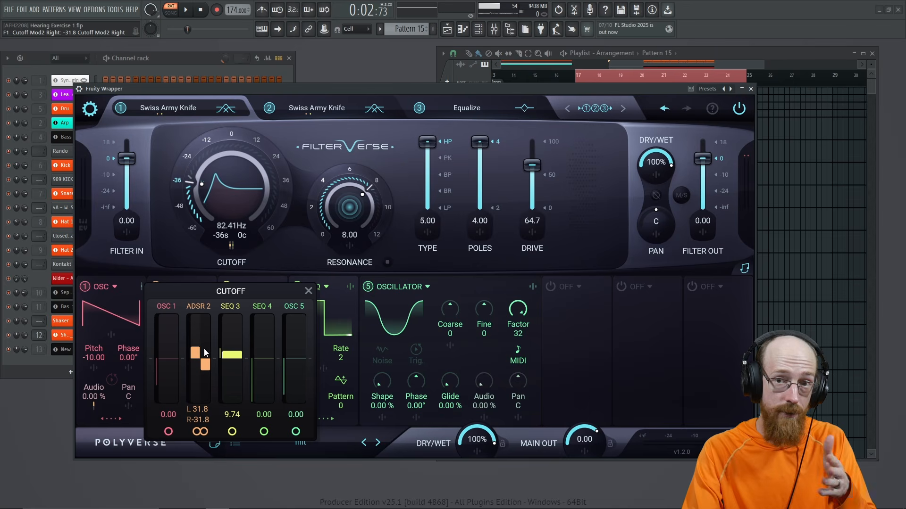
key("space")
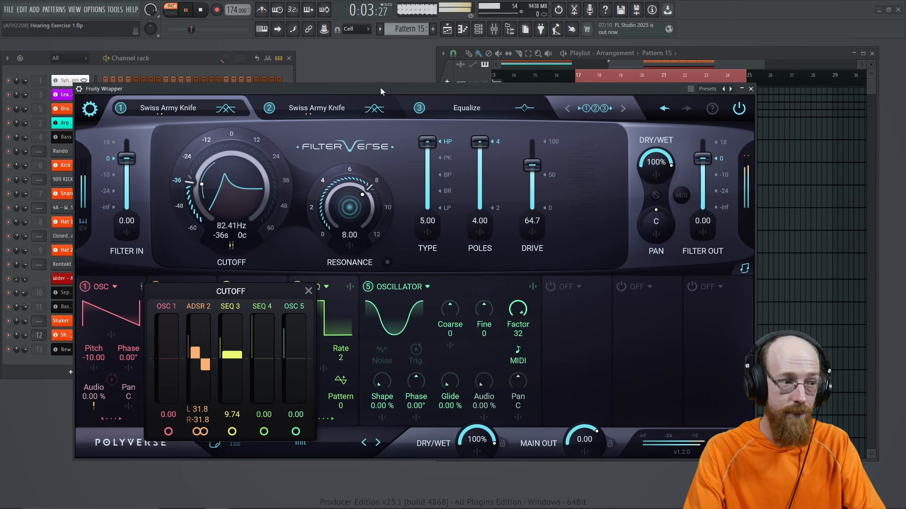
key("space")
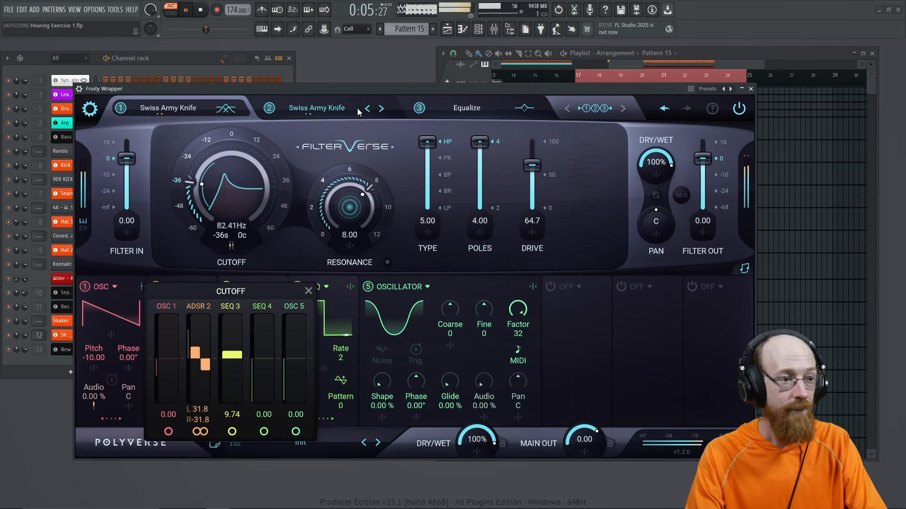
left_click(202, 431)
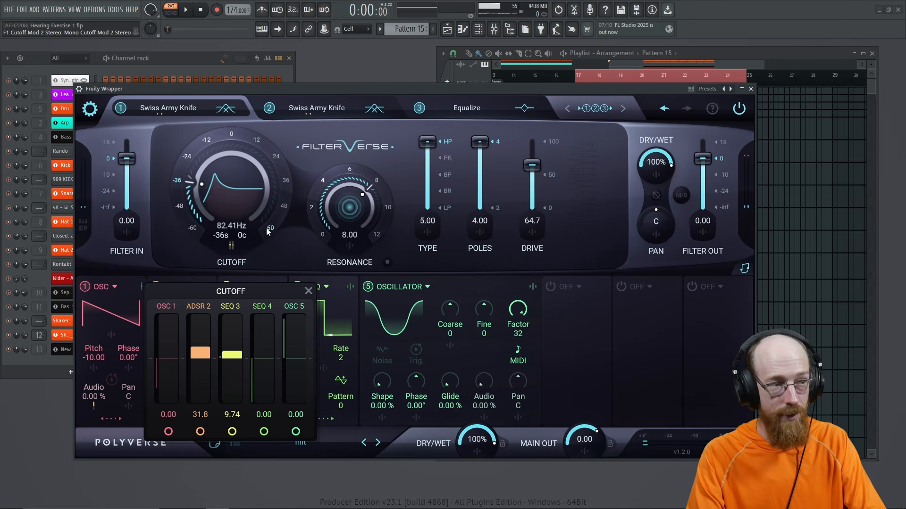
left_click(231, 246)
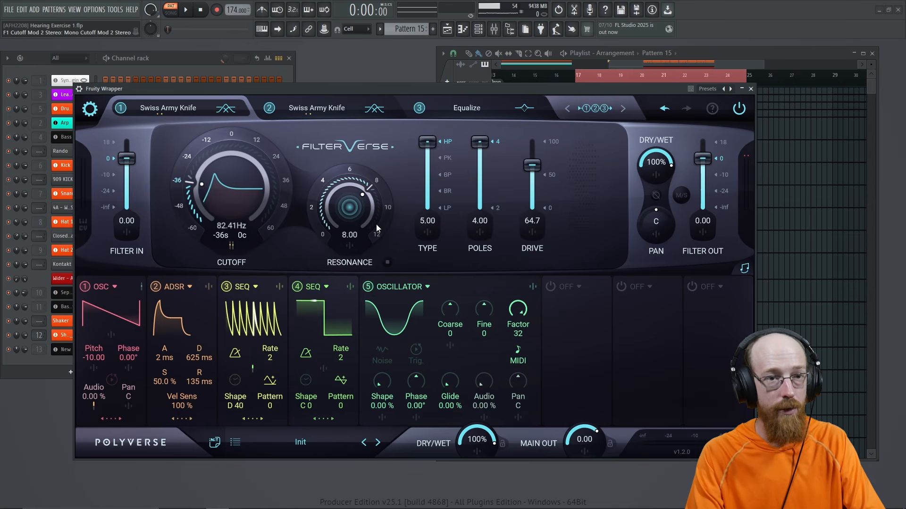
left_click(751, 89)
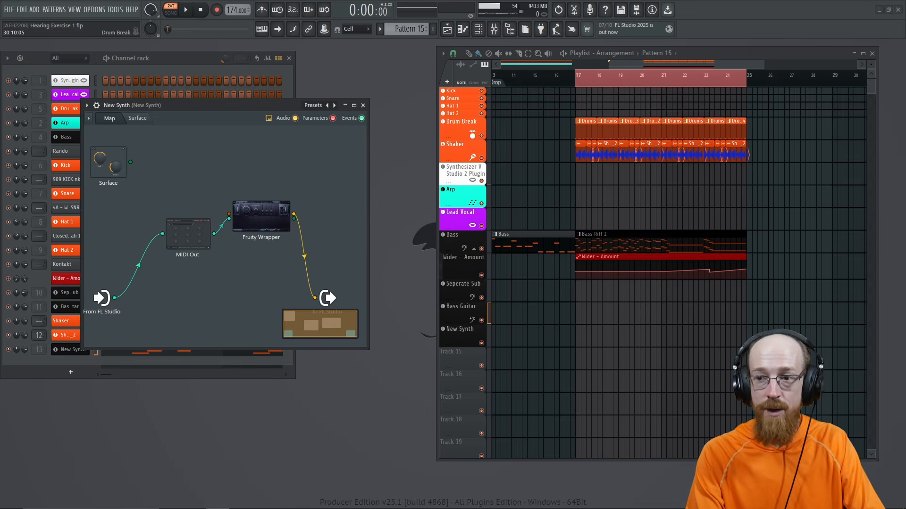
Step: Load the Wider effect onto the New Synth mixer insert, then hide the mixer
key("F9")
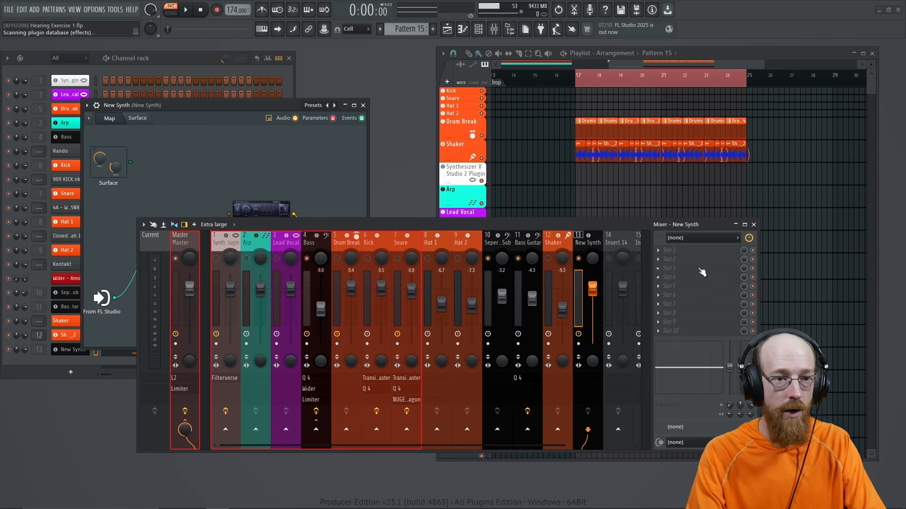
left_click(698, 268)
type("wider")
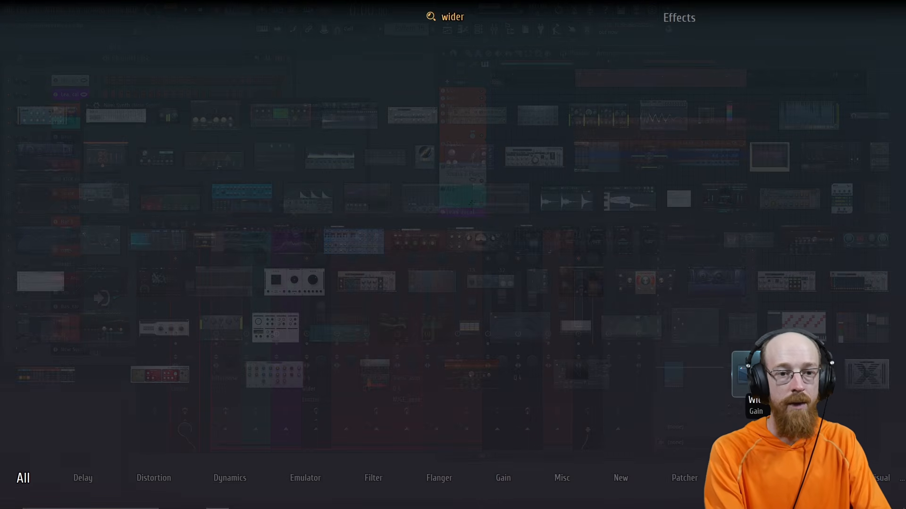
key("Return")
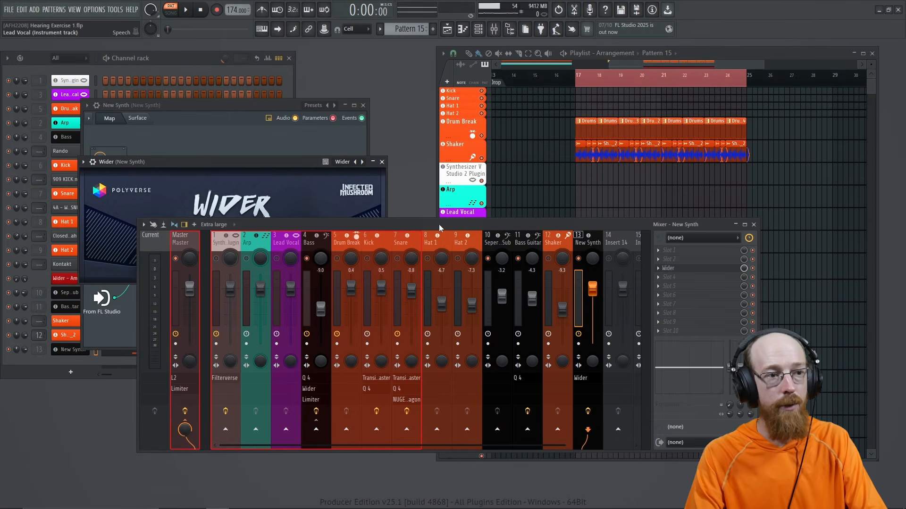
left_click_drag(439, 225, 905, 225)
key("F9")
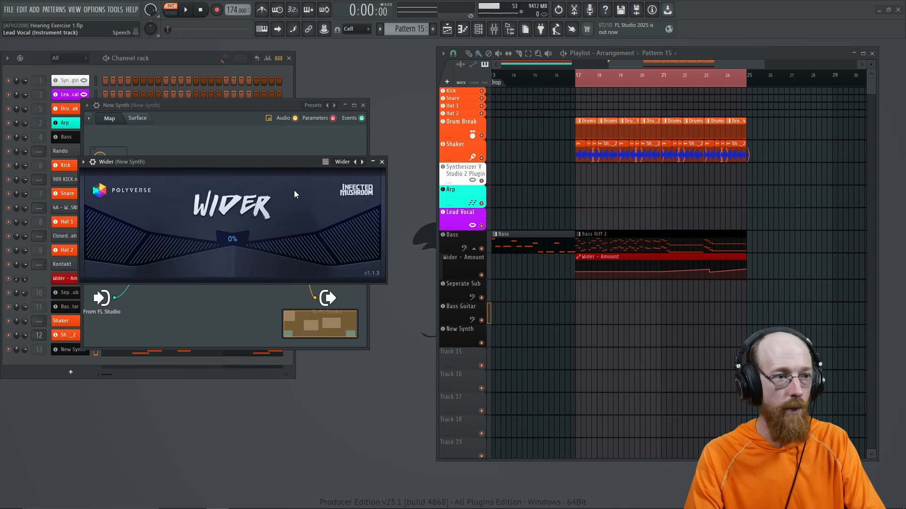
Step: Set Wider's widening amount to 72% and play the song to hear it
left_click_drag(263, 164, 265, 168)
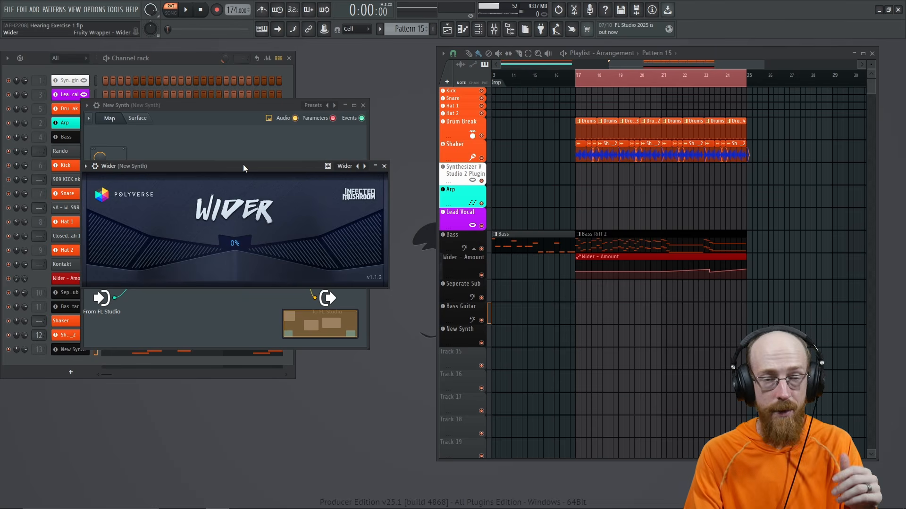
left_click_drag(262, 168, 257, 157)
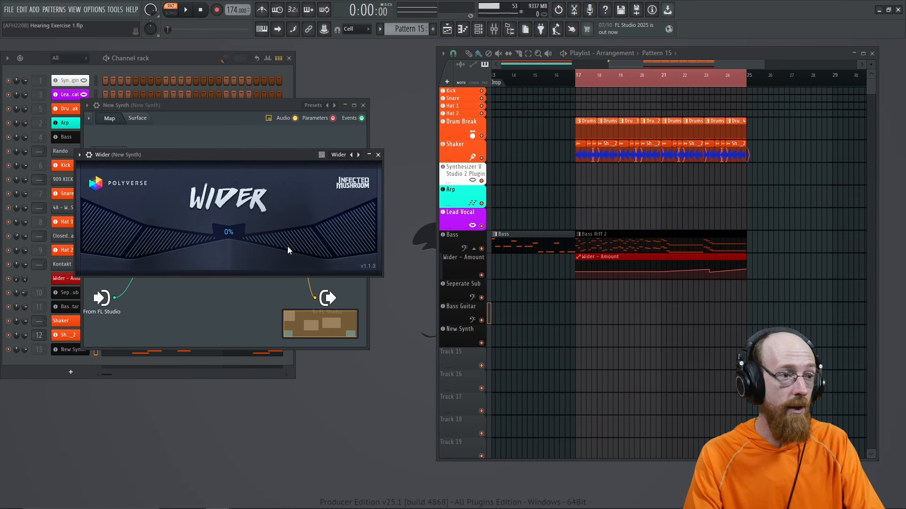
left_click_drag(278, 242, 335, 236)
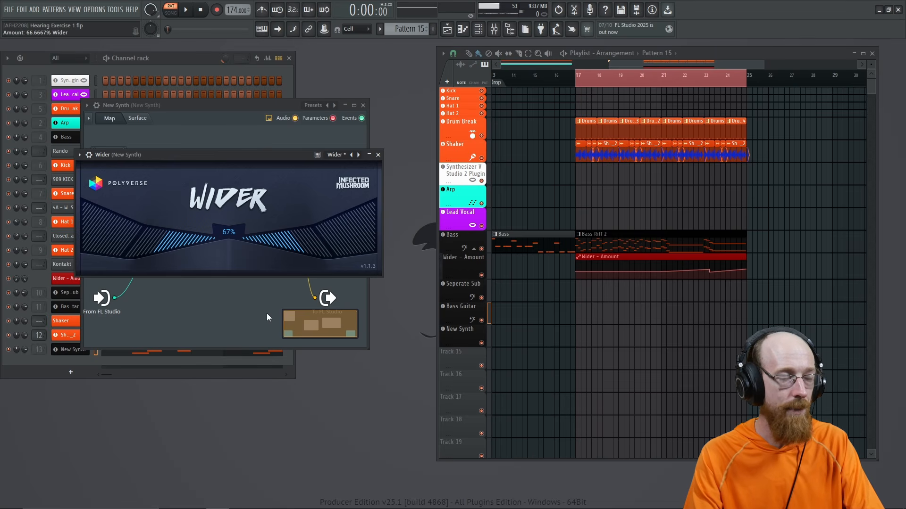
left_click_drag(267, 314, 222, 365)
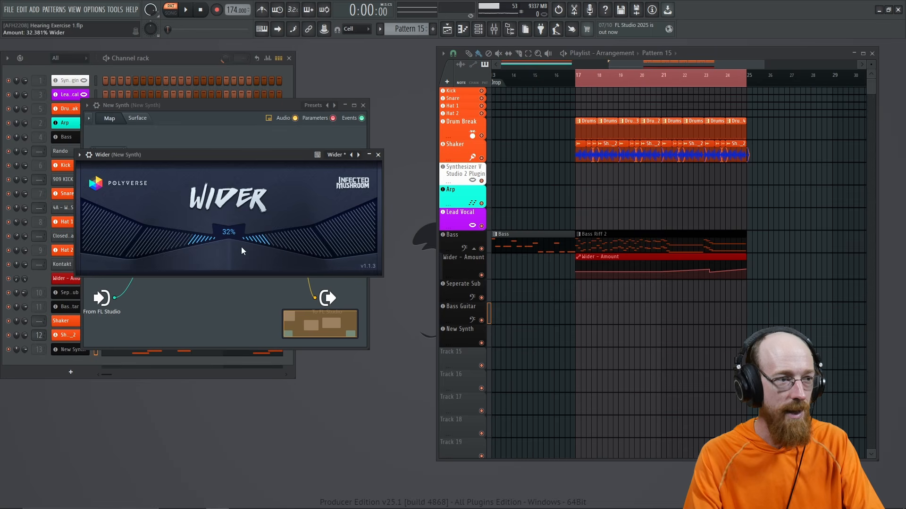
left_click_drag(250, 242, 273, 249)
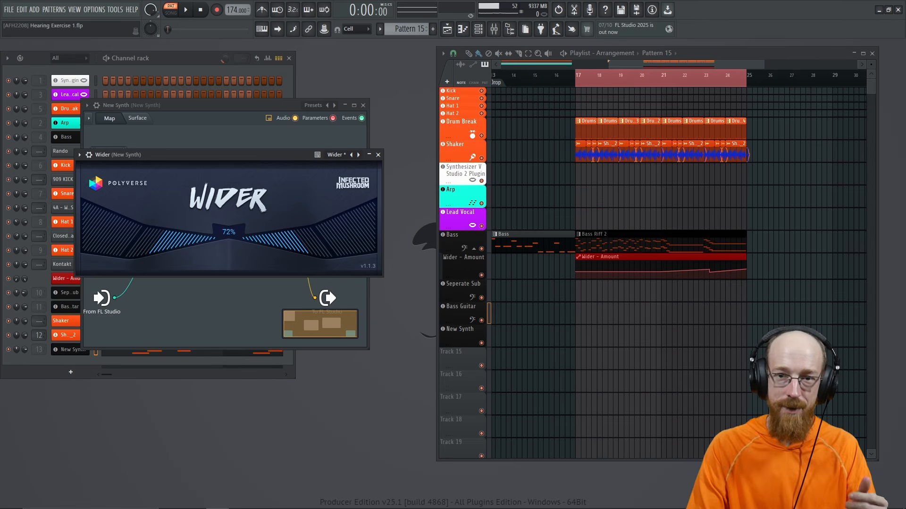
key("space")
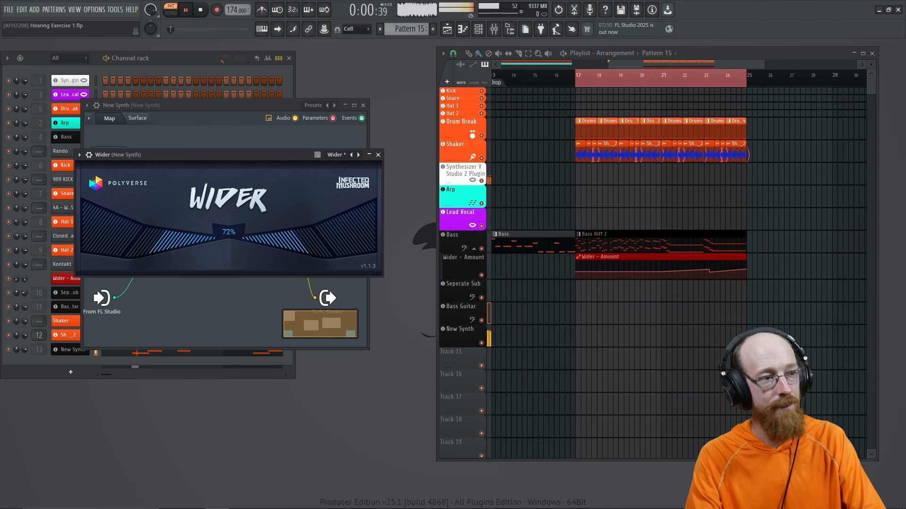
Step: Close Wider and add a dynamic Pro-Q 4 high-shelf band near 1130 Hz with about -13 dB range
left_click(378, 155)
key("space")
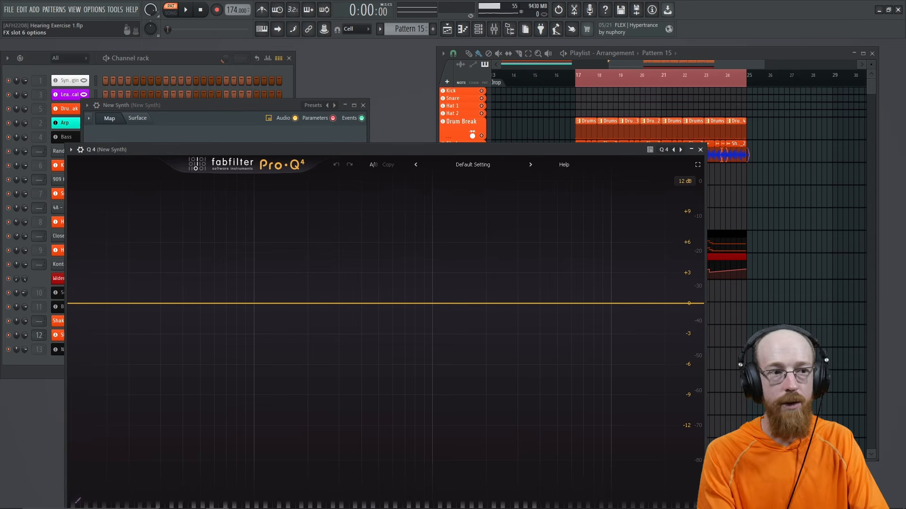
left_click_drag(555, 150, 541, 77)
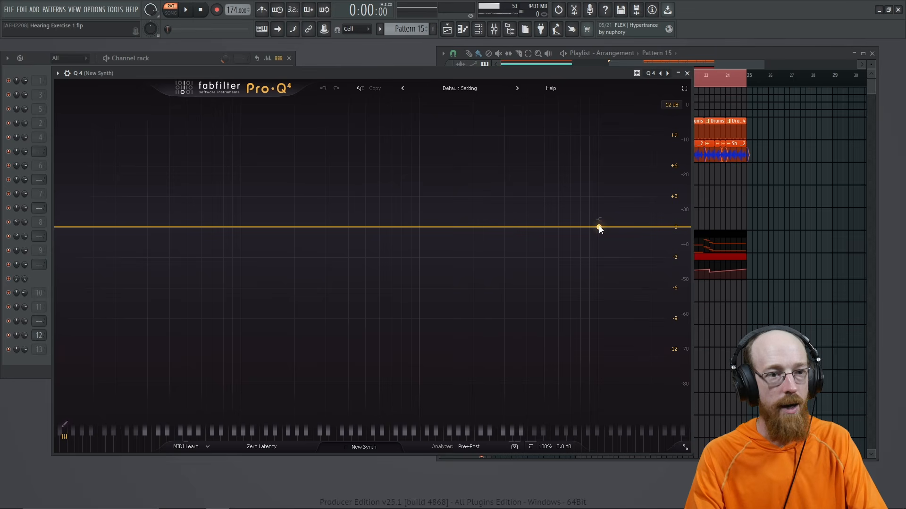
left_click_drag(619, 228, 428, 228)
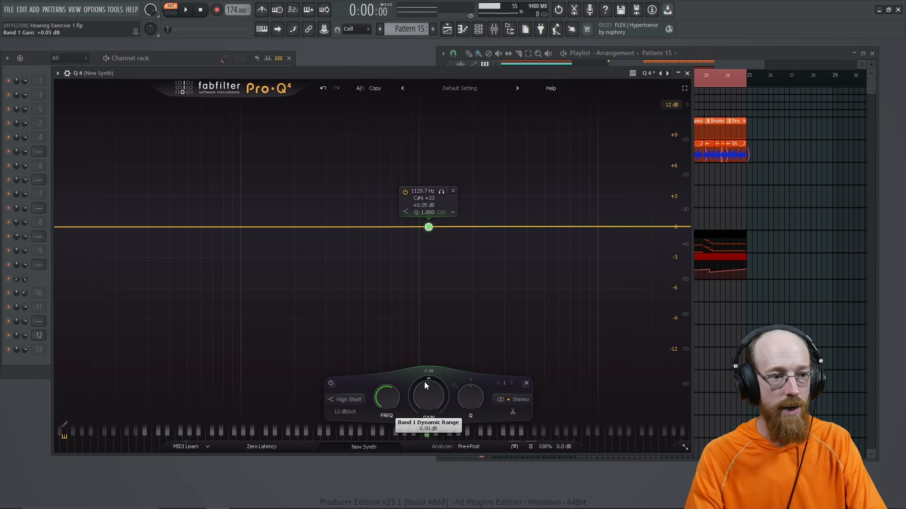
mouse_move(424, 381)
left_mouse_down()
mouse_move(389, 477)
mouse_move(429, 370)
left_mouse_up()
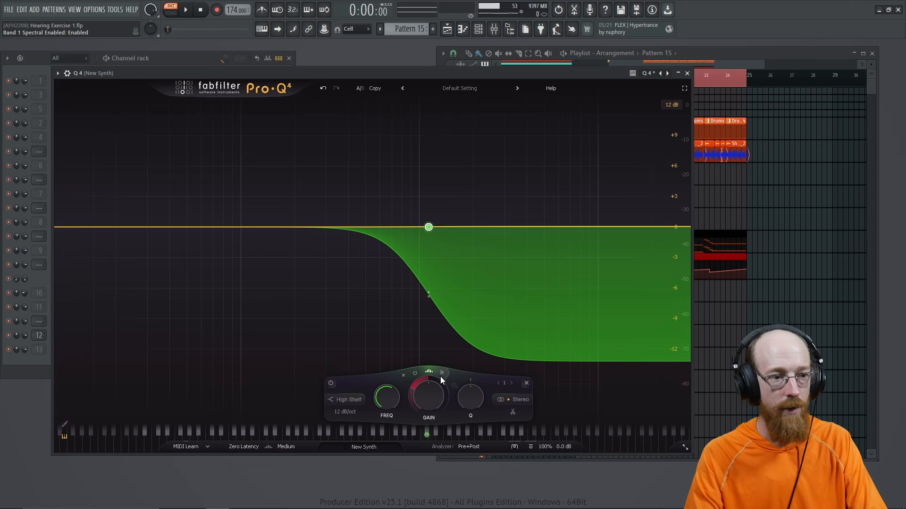
left_click(440, 374)
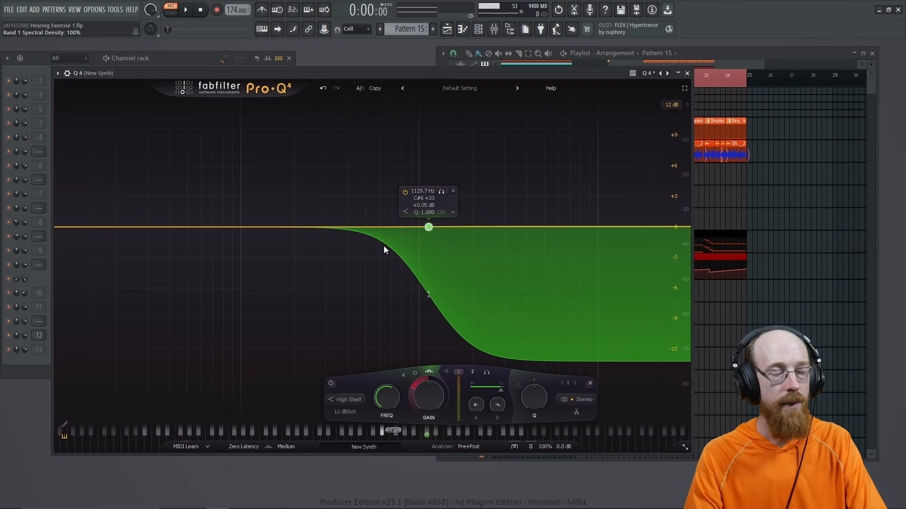
Step: Raise the shelf to +3.6 dB with -12.60 dB range, adding a -2.55 dB bell near 416 Hz
key("space")
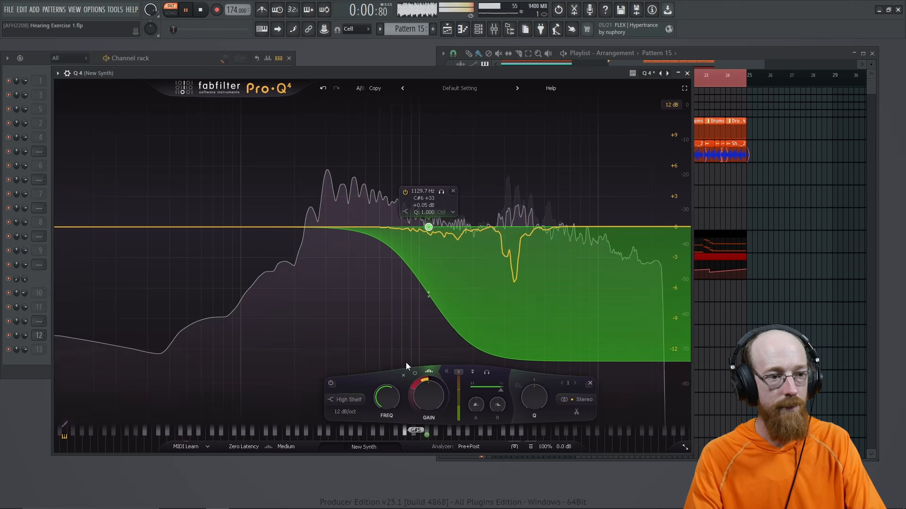
left_click_drag(412, 386, 414, 381)
left_click_drag(429, 238, 469, 208)
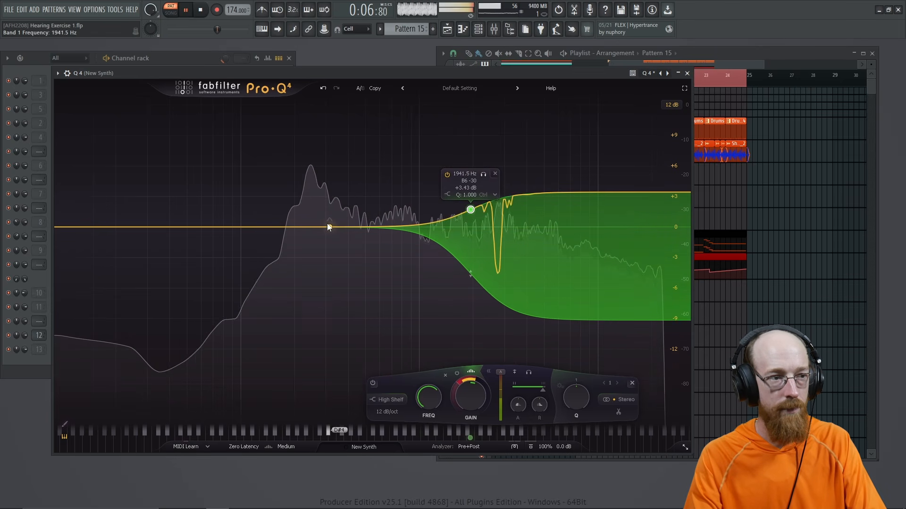
left_click_drag(319, 227, 351, 253)
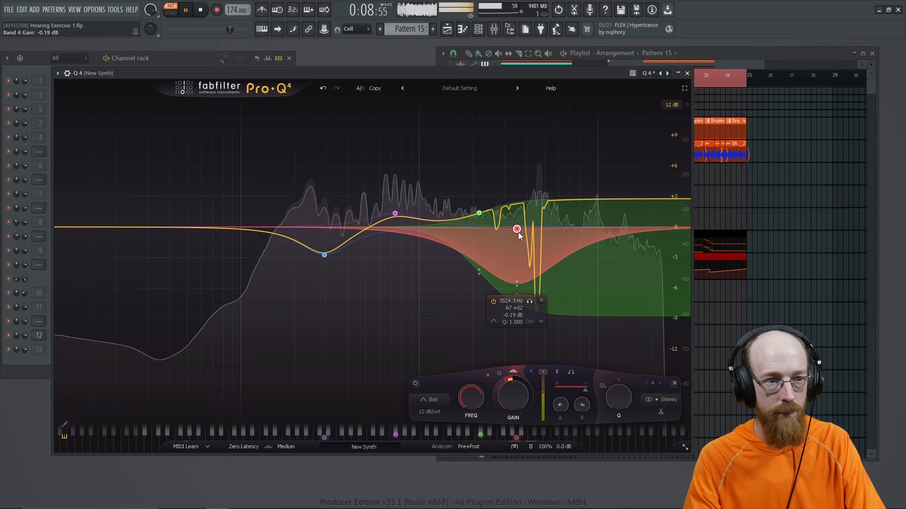
left_click_drag(515, 228, 528, 228)
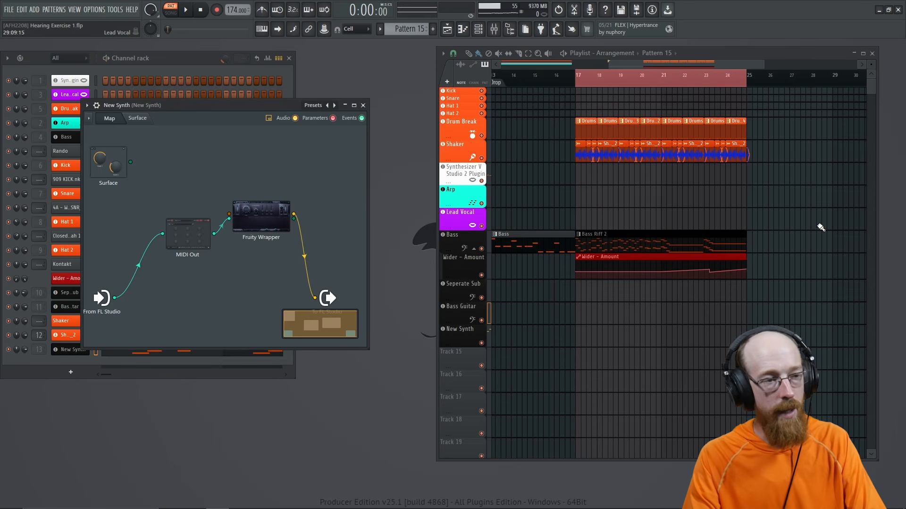
Step: Reopen FilterVerse from the Patcher and lower OSC 5's amount in the X-MOD1 panel
double_click(275, 217)
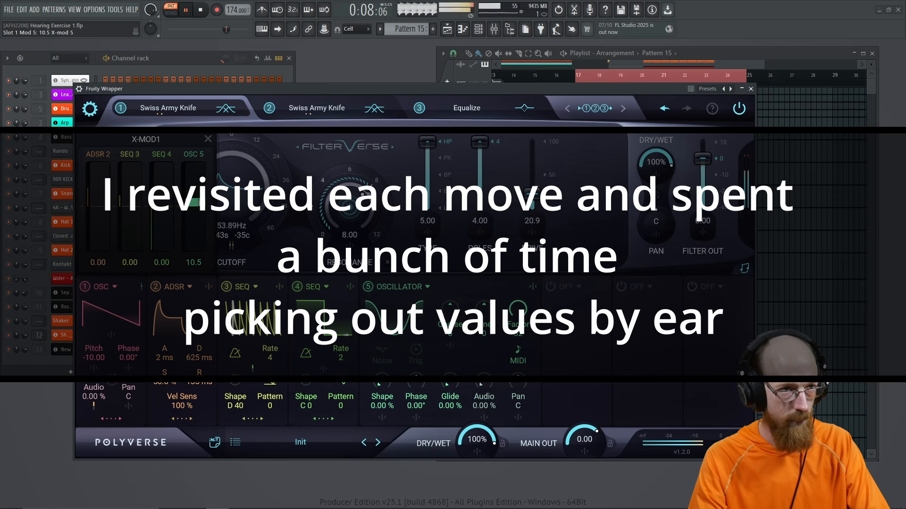
left_click_drag(198, 203, 198, 203)
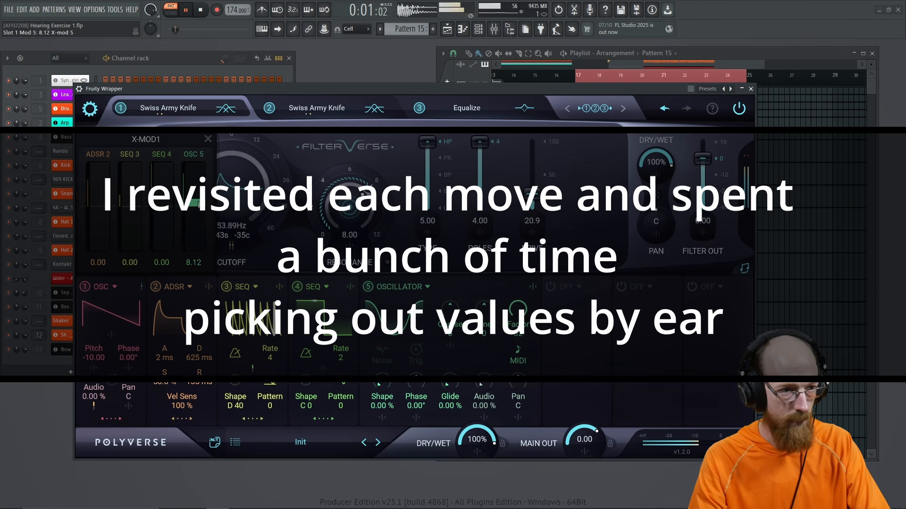
left_click_drag(341, 360, 341, 358)
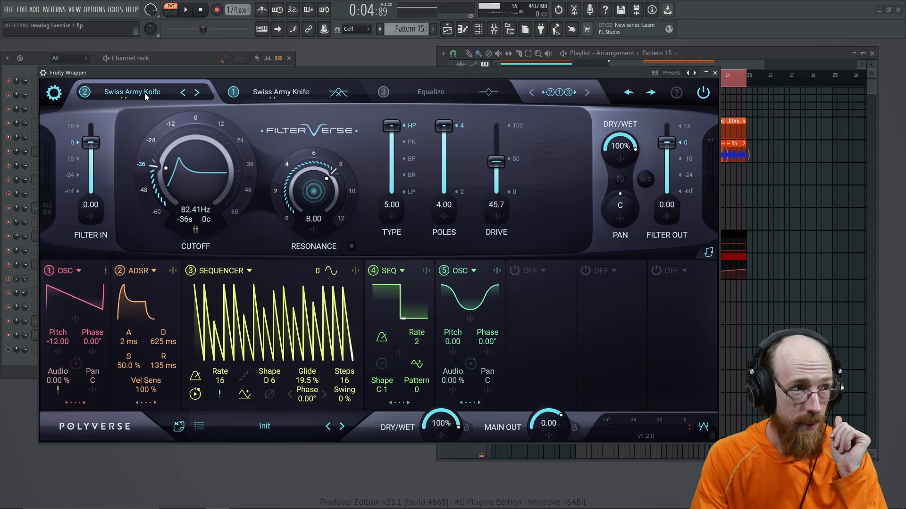
Step: Compare the settings of FilterVerse's filter 1, filter 2 and Equalize tabs
left_click(271, 92)
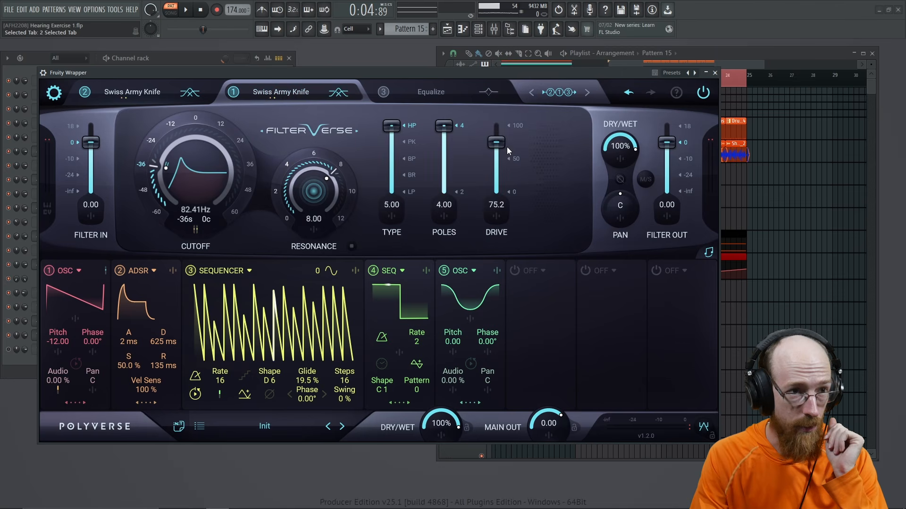
left_click(131, 95)
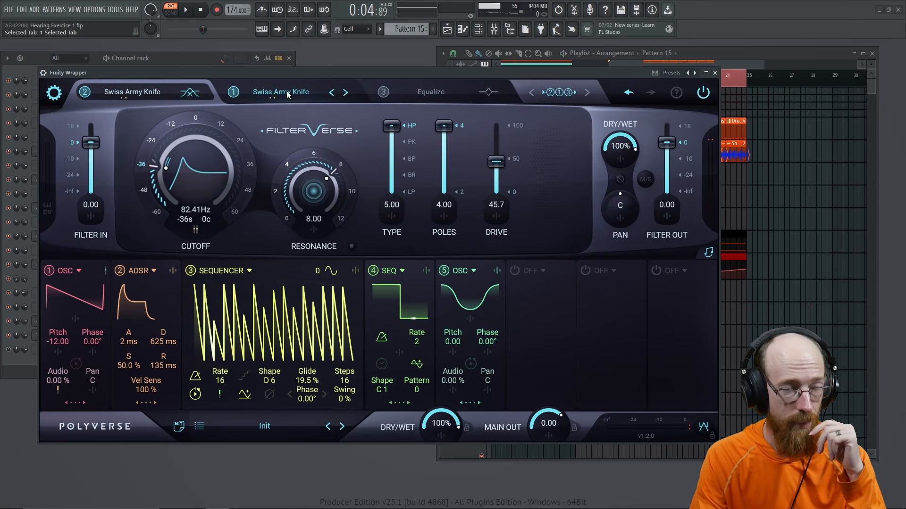
left_click(431, 95)
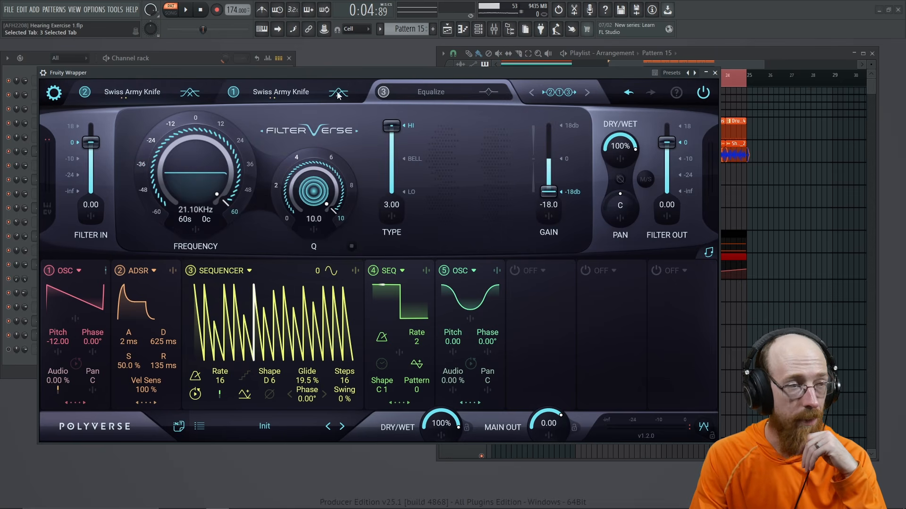
left_click(280, 94)
left_click(124, 95)
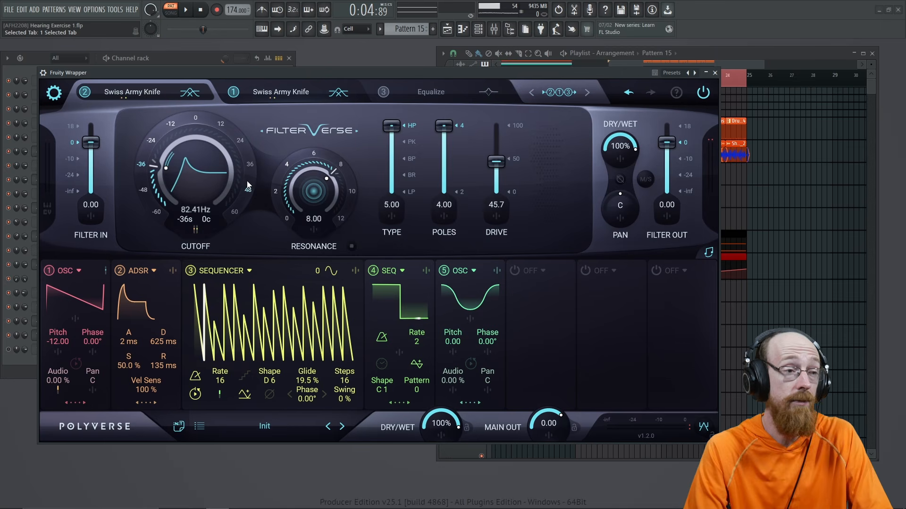
Step: Compare filter 1 and 2 cutoff modulation amounts and drive (75.2 vs 45.7), then expand modulator 5
left_click(195, 229)
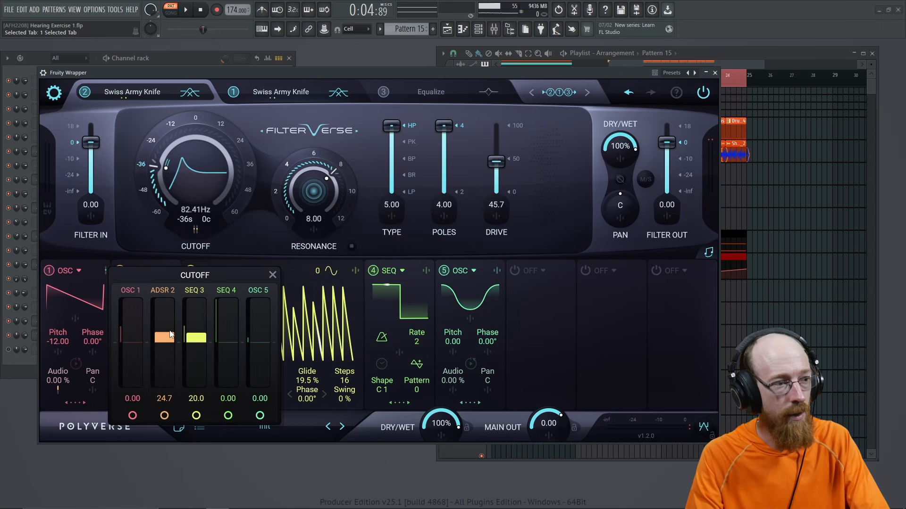
left_click(276, 97)
left_click(195, 230)
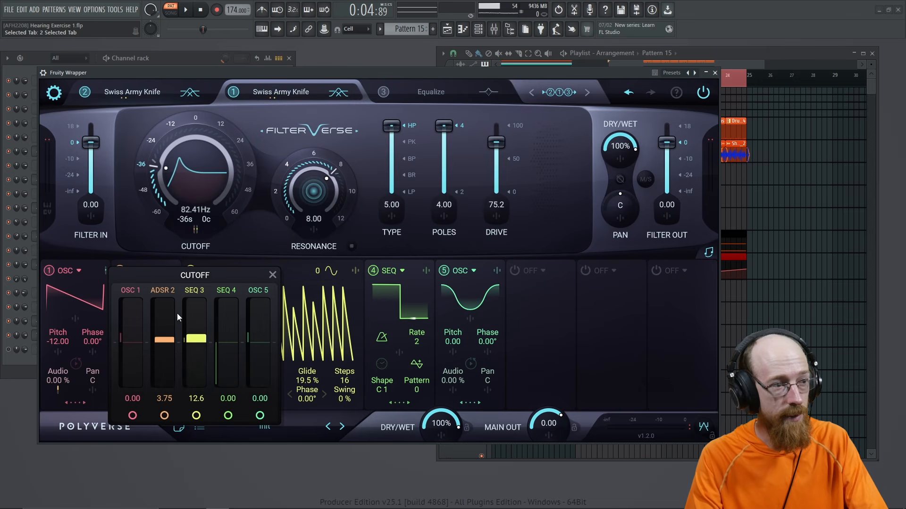
left_click(142, 99)
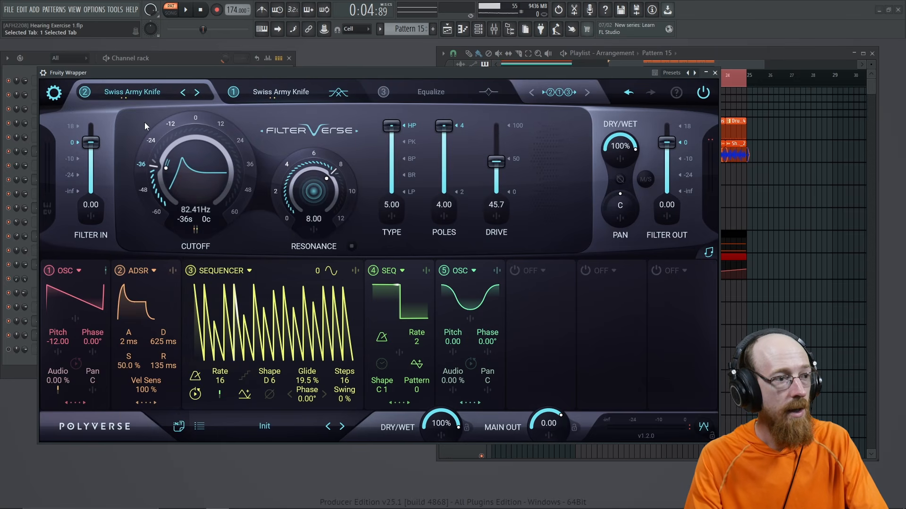
left_click(195, 231)
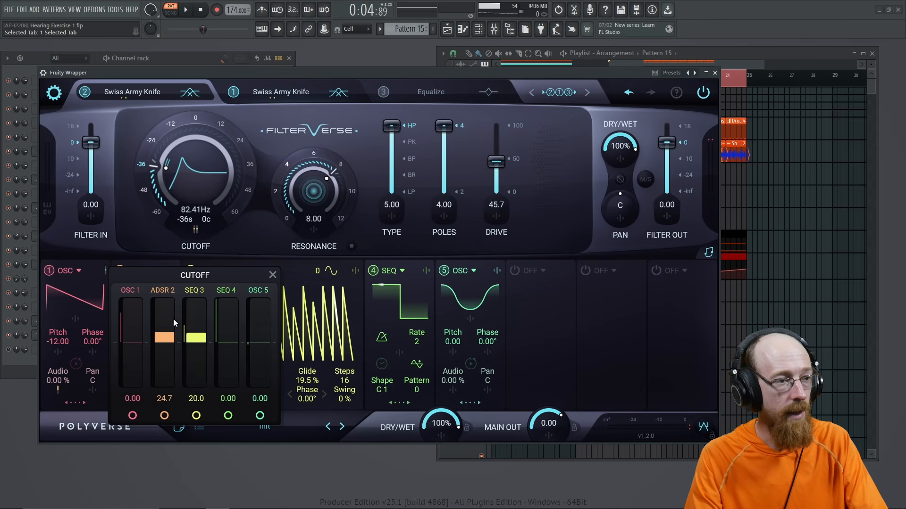
left_click(542, 233)
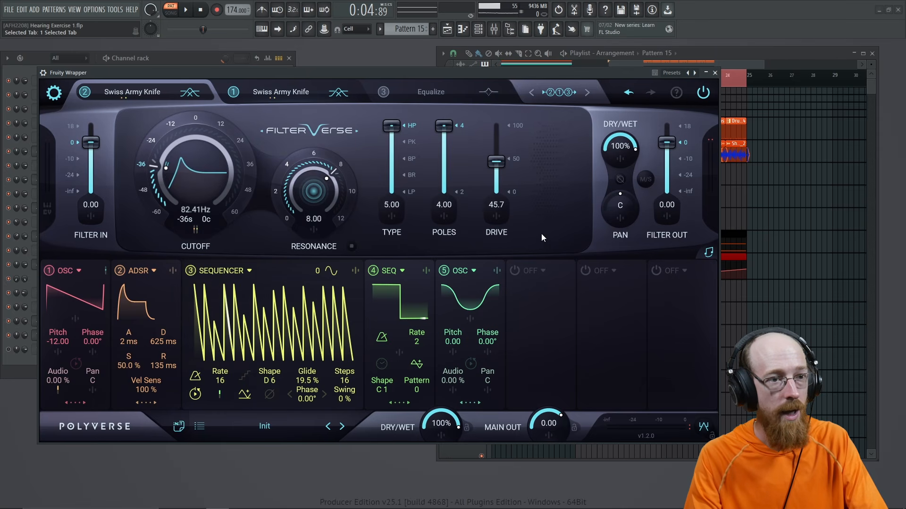
left_click(285, 96)
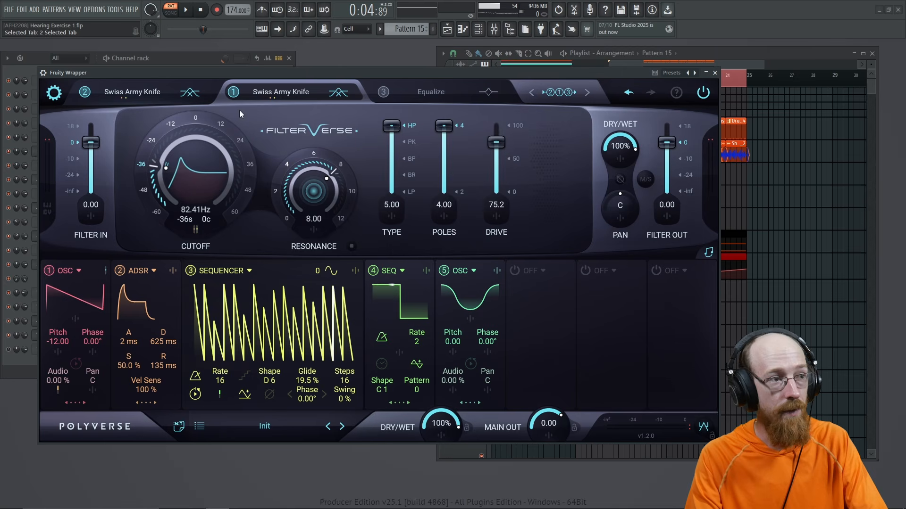
left_click(196, 100)
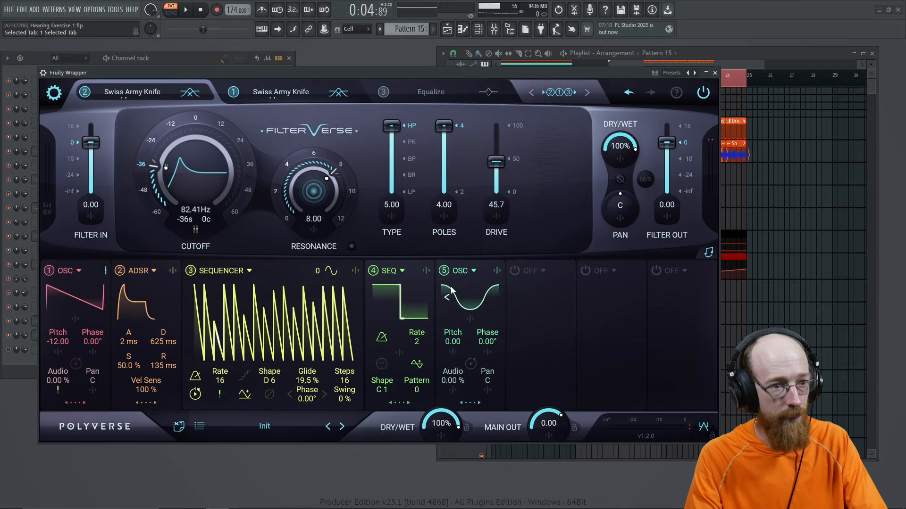
left_click(470, 403)
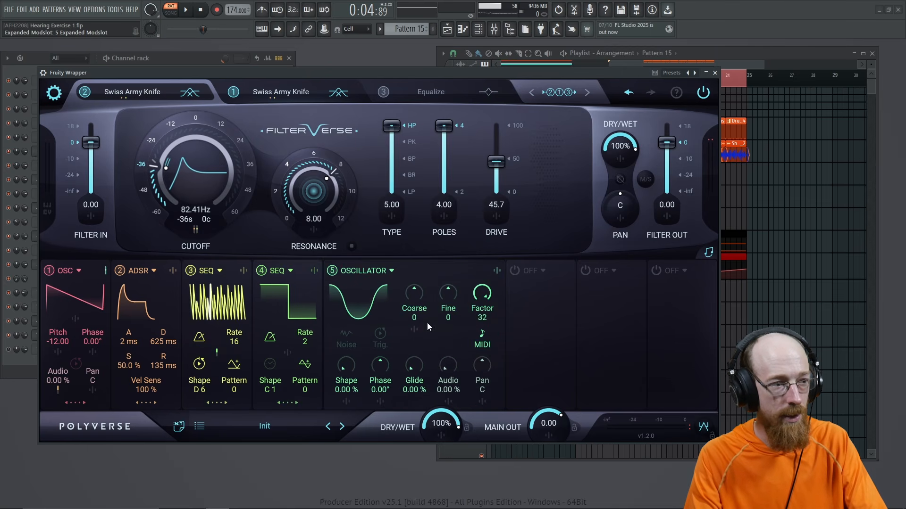
Step: Inspect the third and fourth sequencer modulators, including what modulates the sequencer rate
left_click(225, 404)
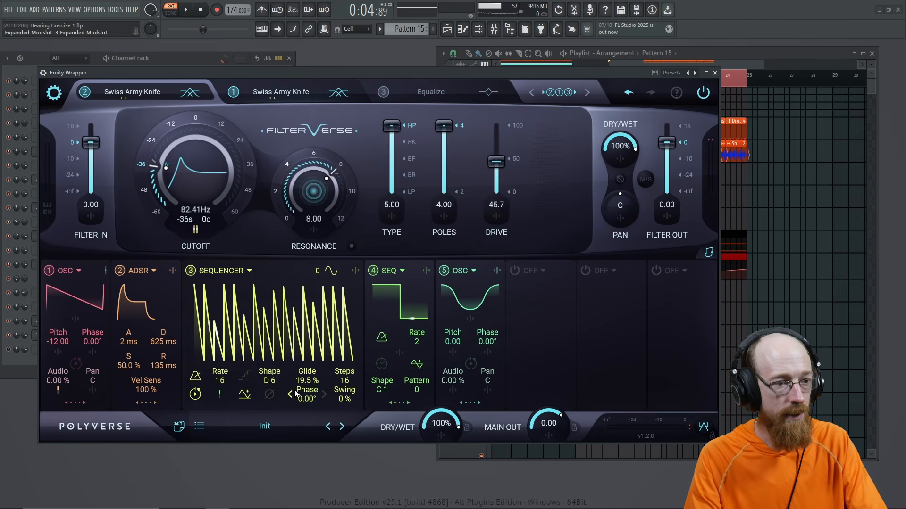
left_click(220, 394)
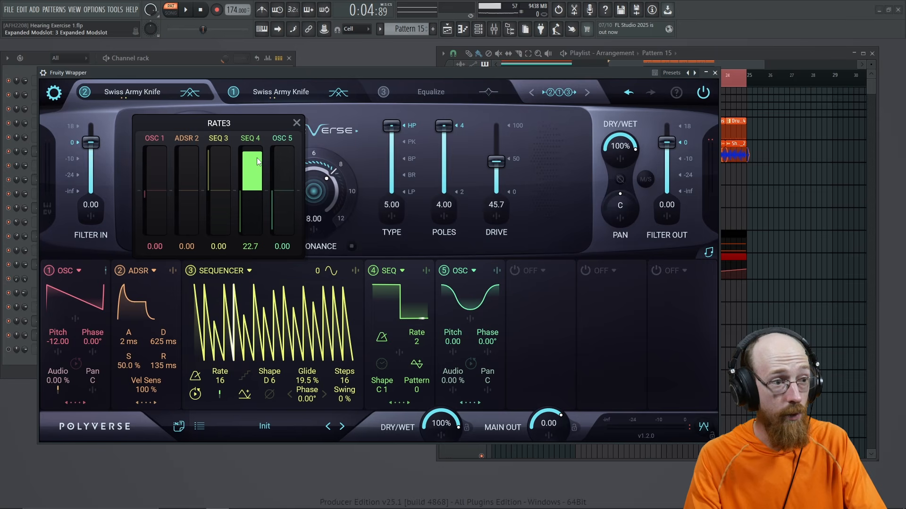
left_click(394, 404)
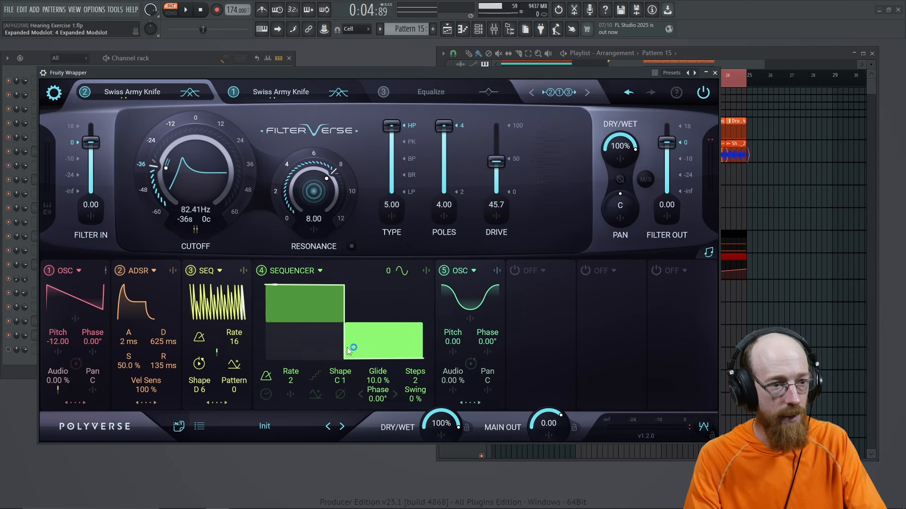
left_click(216, 403)
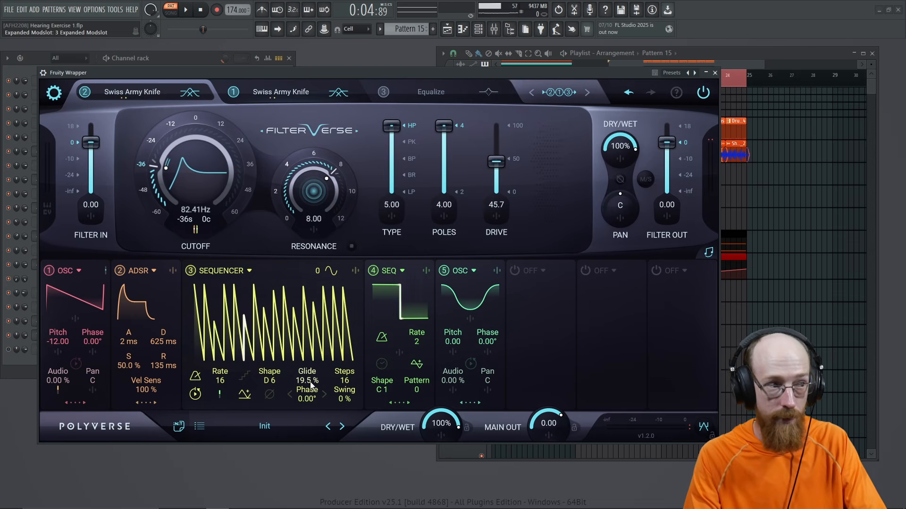
Step: Expand the first modulator's oscillator settings and X-MOD1 amounts, then play the track
left_click(80, 403)
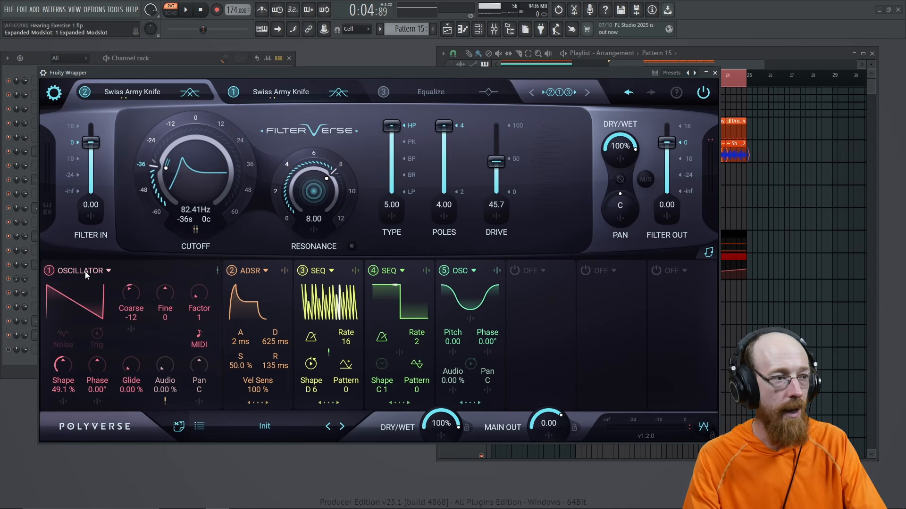
left_click(217, 270)
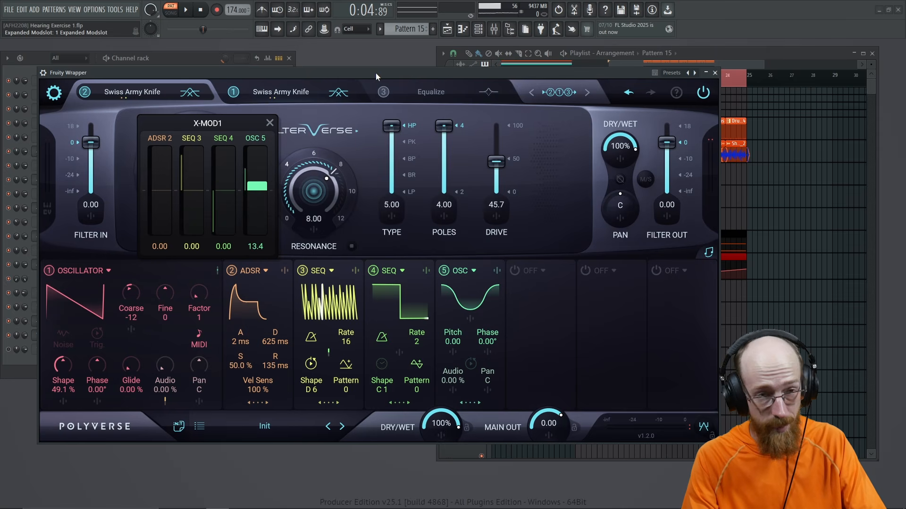
key("space")
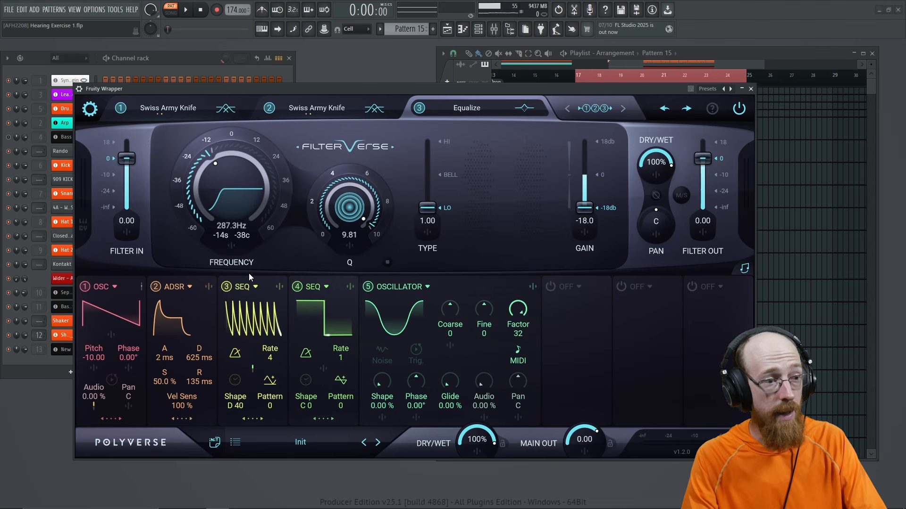
Step: Lengthen the sequencer modulator from 8 to 16 steps
left_click(250, 419)
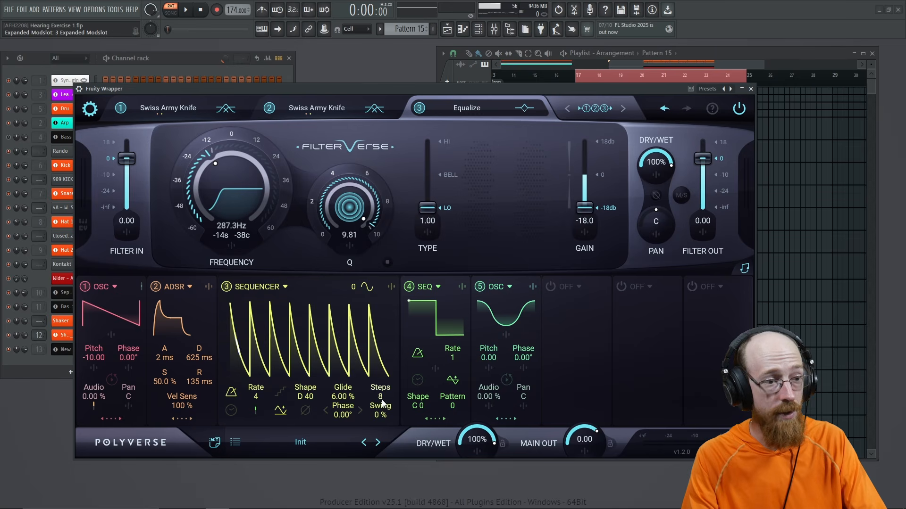
left_click_drag(382, 403, 386, 321)
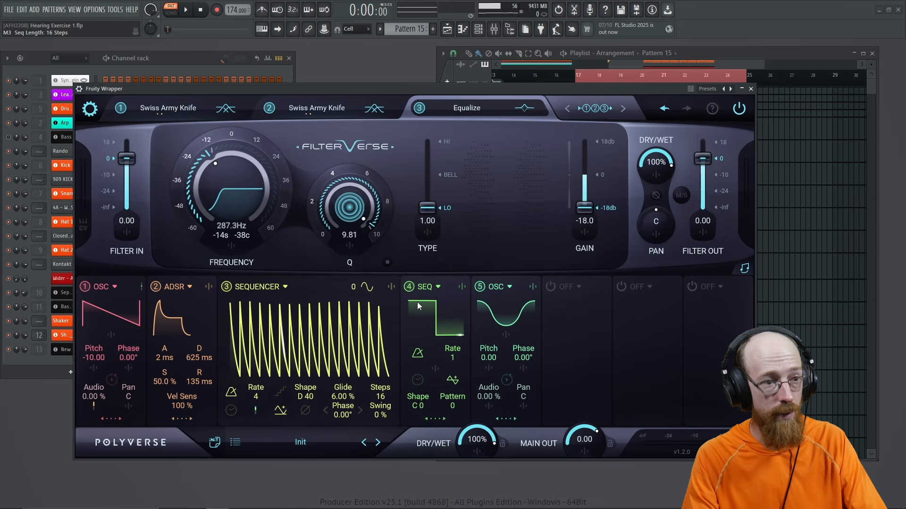
left_click(142, 288)
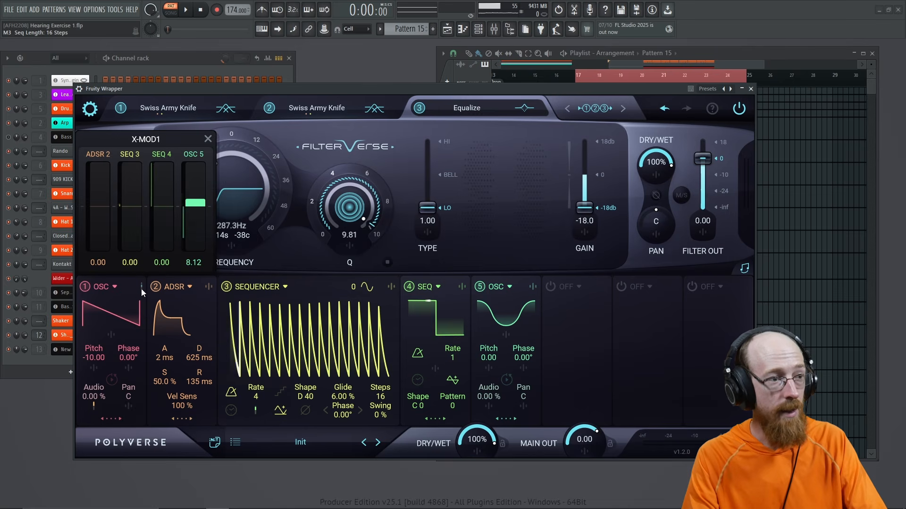
left_click(299, 260)
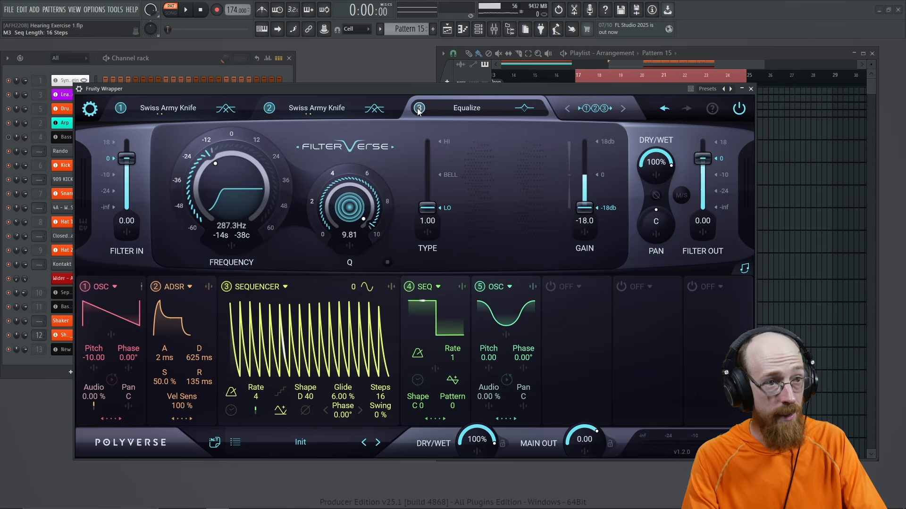
Step: Set the first filter's oscillator modulator Coarse to -12 and audition the change
left_click(196, 112)
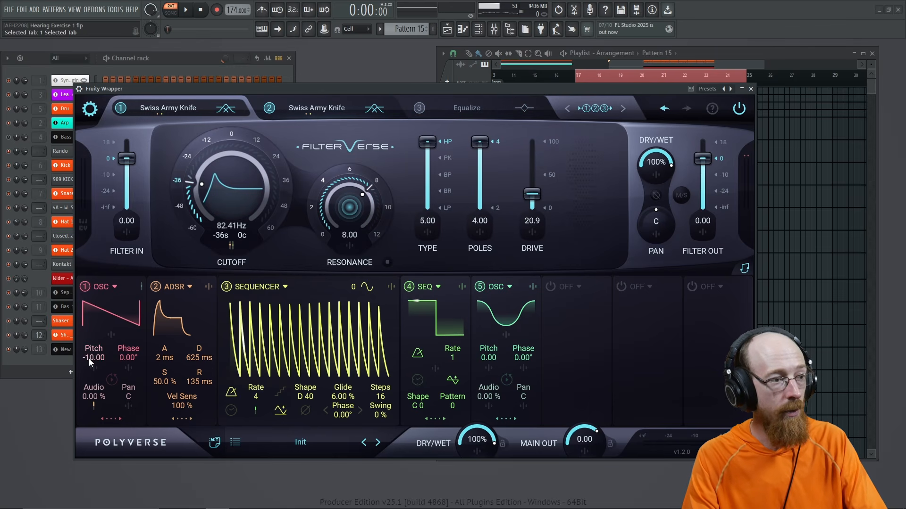
left_click(111, 419)
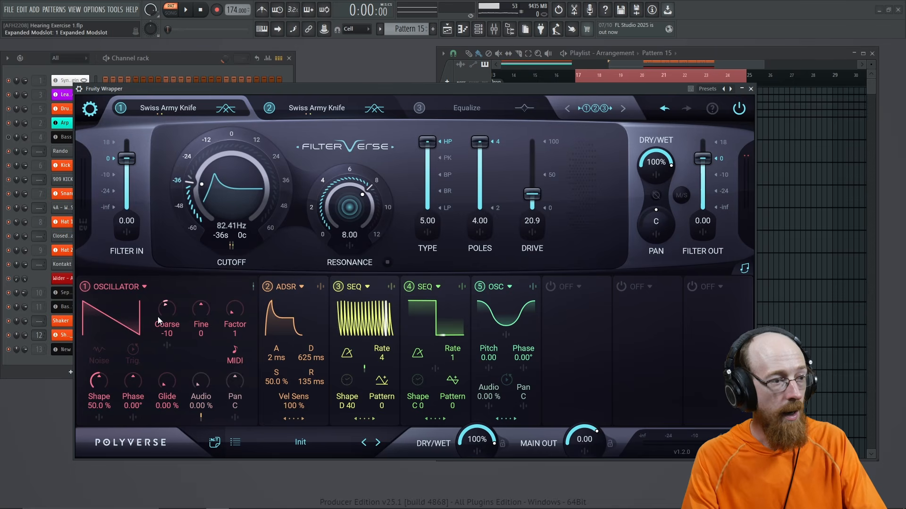
scroll(162, 316, "down", 2)
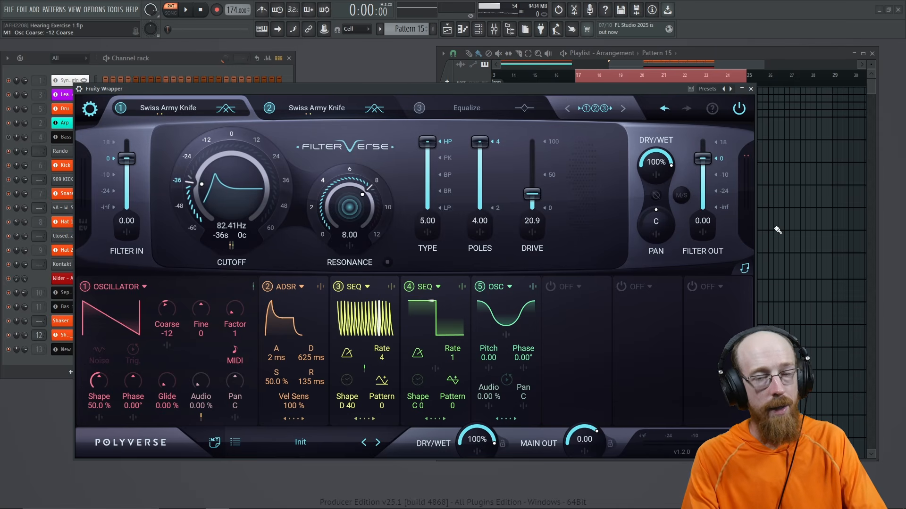
key("space")
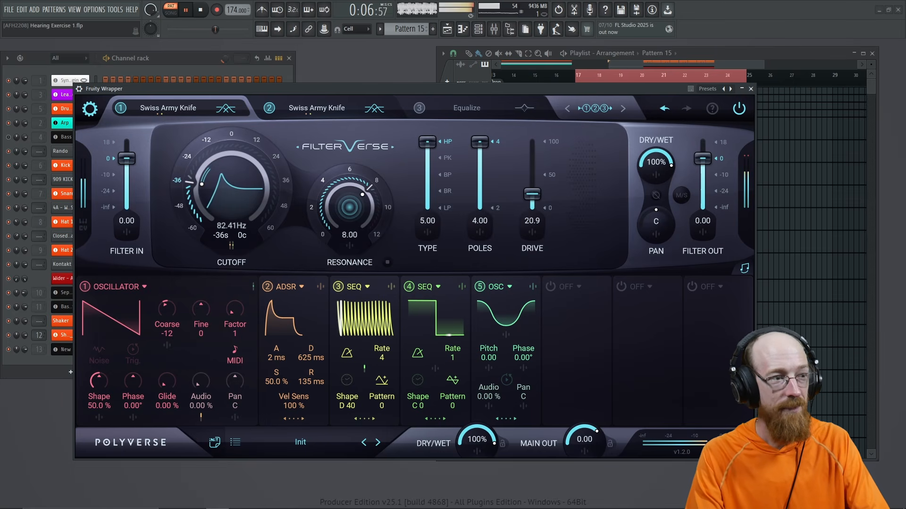
key("space")
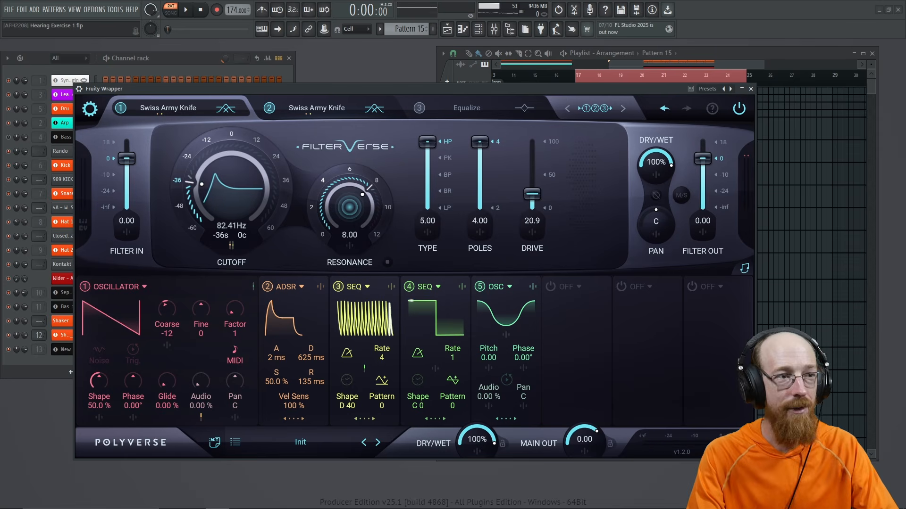
Step: Adjust the first Swiss Army Knife filter's drive (49.5, then 23.8), comparing against the second filter
mouse_move(532, 194)
left_mouse_down()
mouse_move(536, 175)
mouse_move(538, 194)
left_mouse_up()
left_click(328, 112)
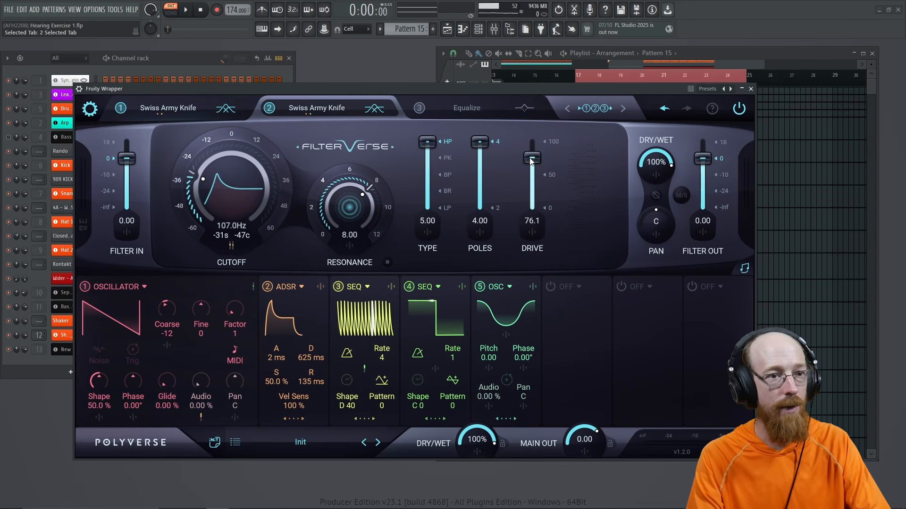
left_click(191, 111)
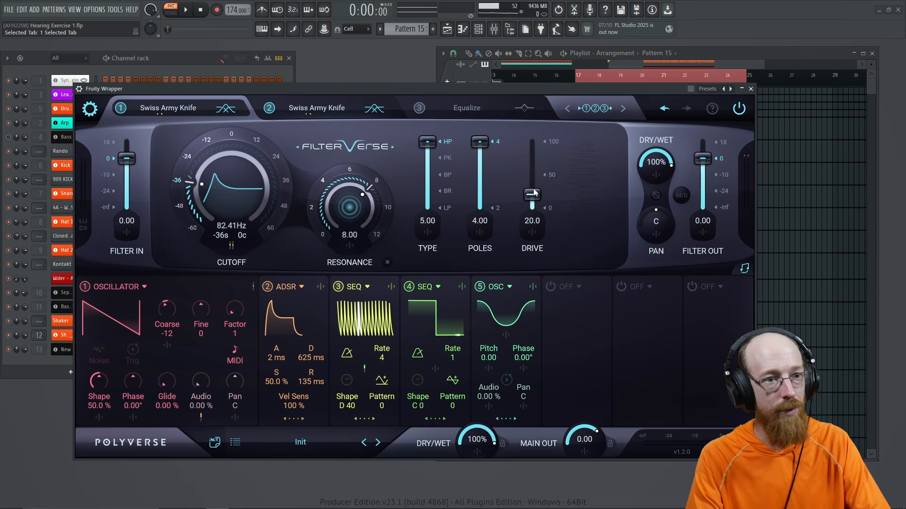
left_click_drag(534, 192, 535, 191)
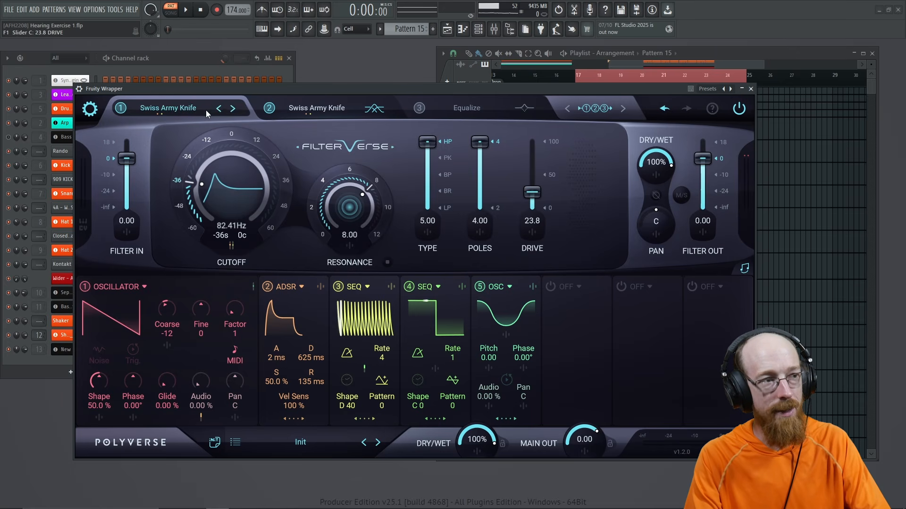
left_click(324, 115)
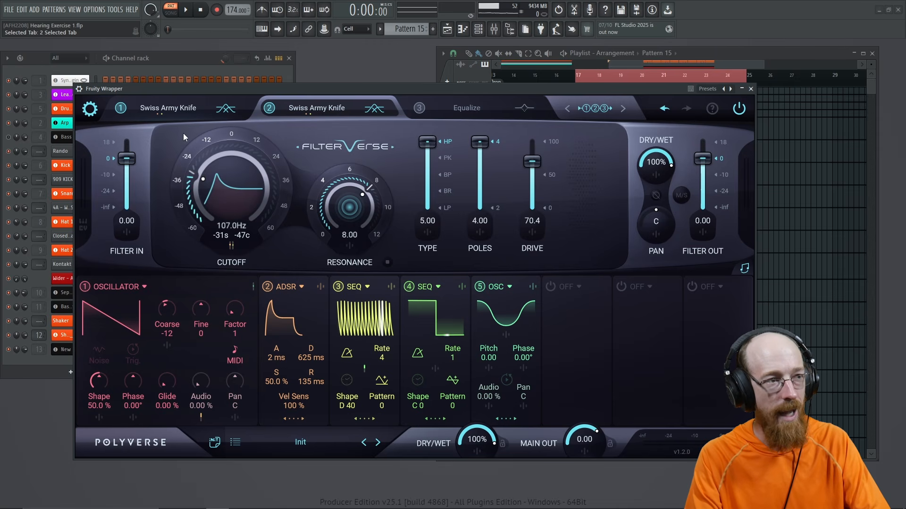
left_click(181, 115)
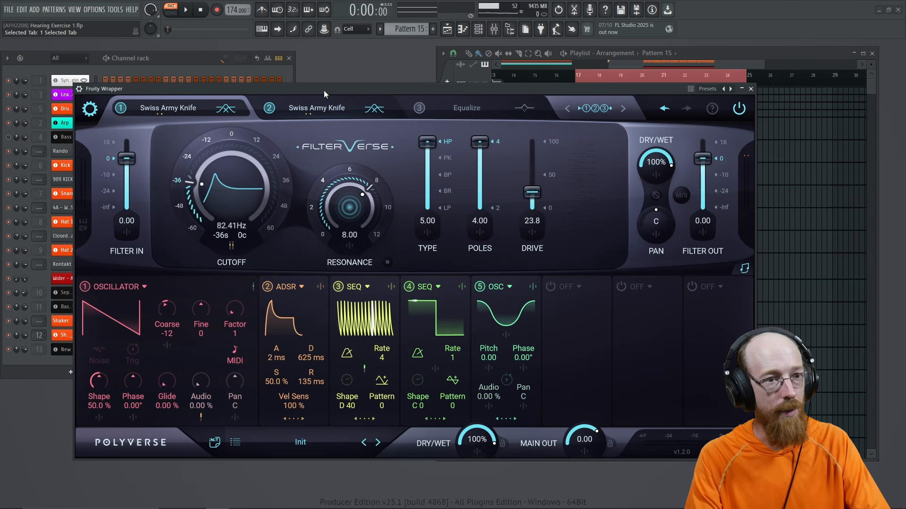
Step: Push the first filter's drive to 85.7 during playback, then settle on the second filter
key("space")
mouse_move(535, 193)
left_mouse_down()
mouse_move(538, 149)
mouse_move(541, 199)
left_mouse_up()
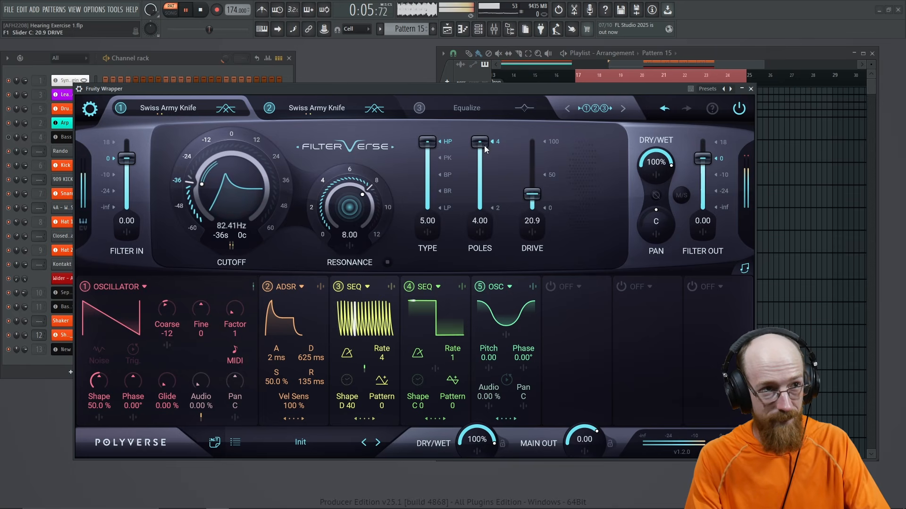
key("space")
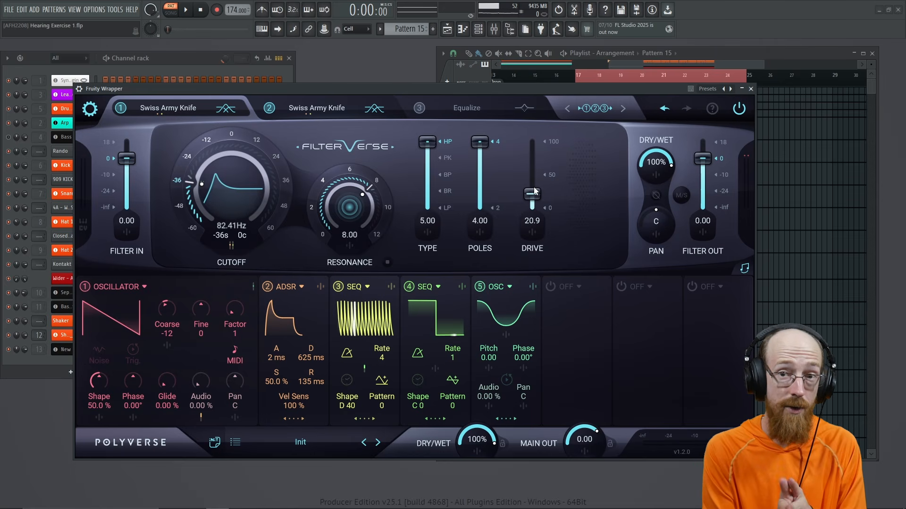
left_click(310, 110)
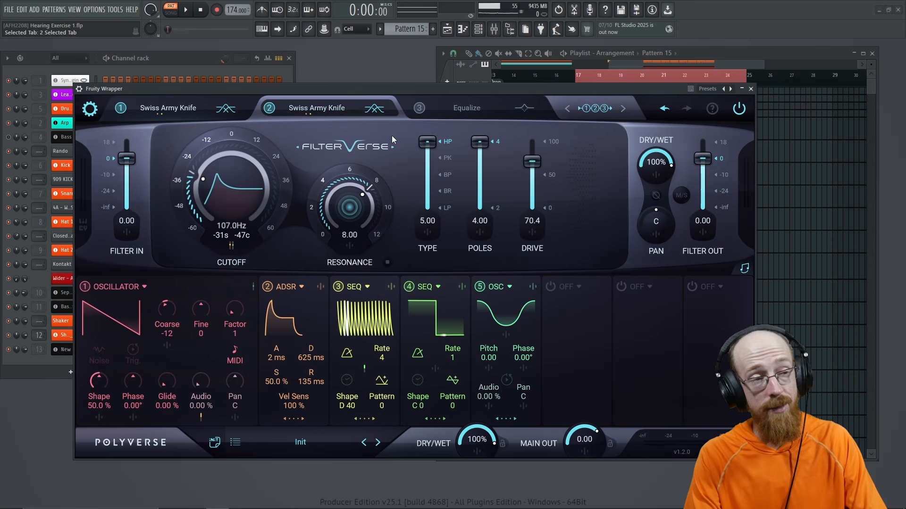
left_click(170, 113)
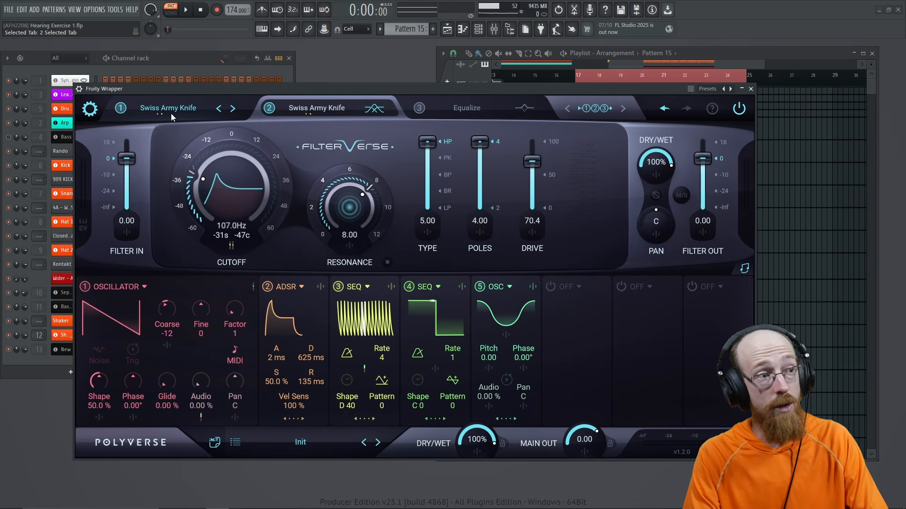
left_click(327, 116)
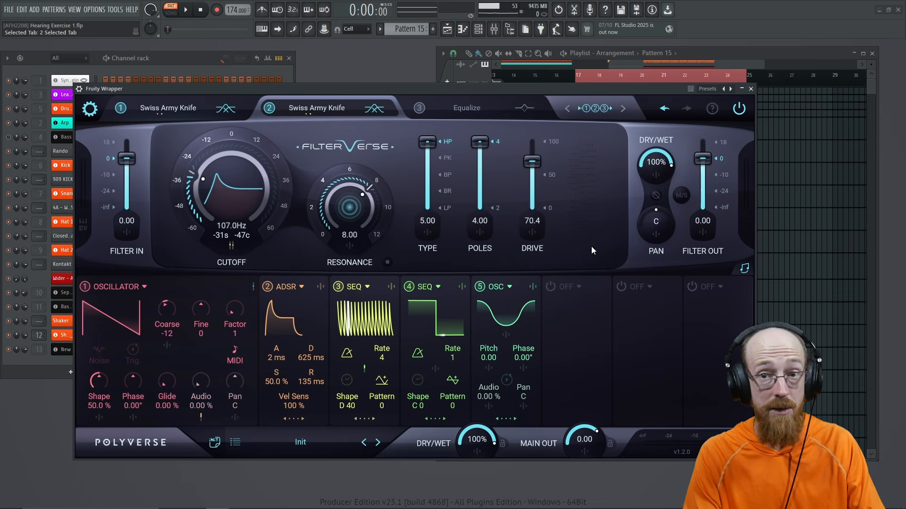